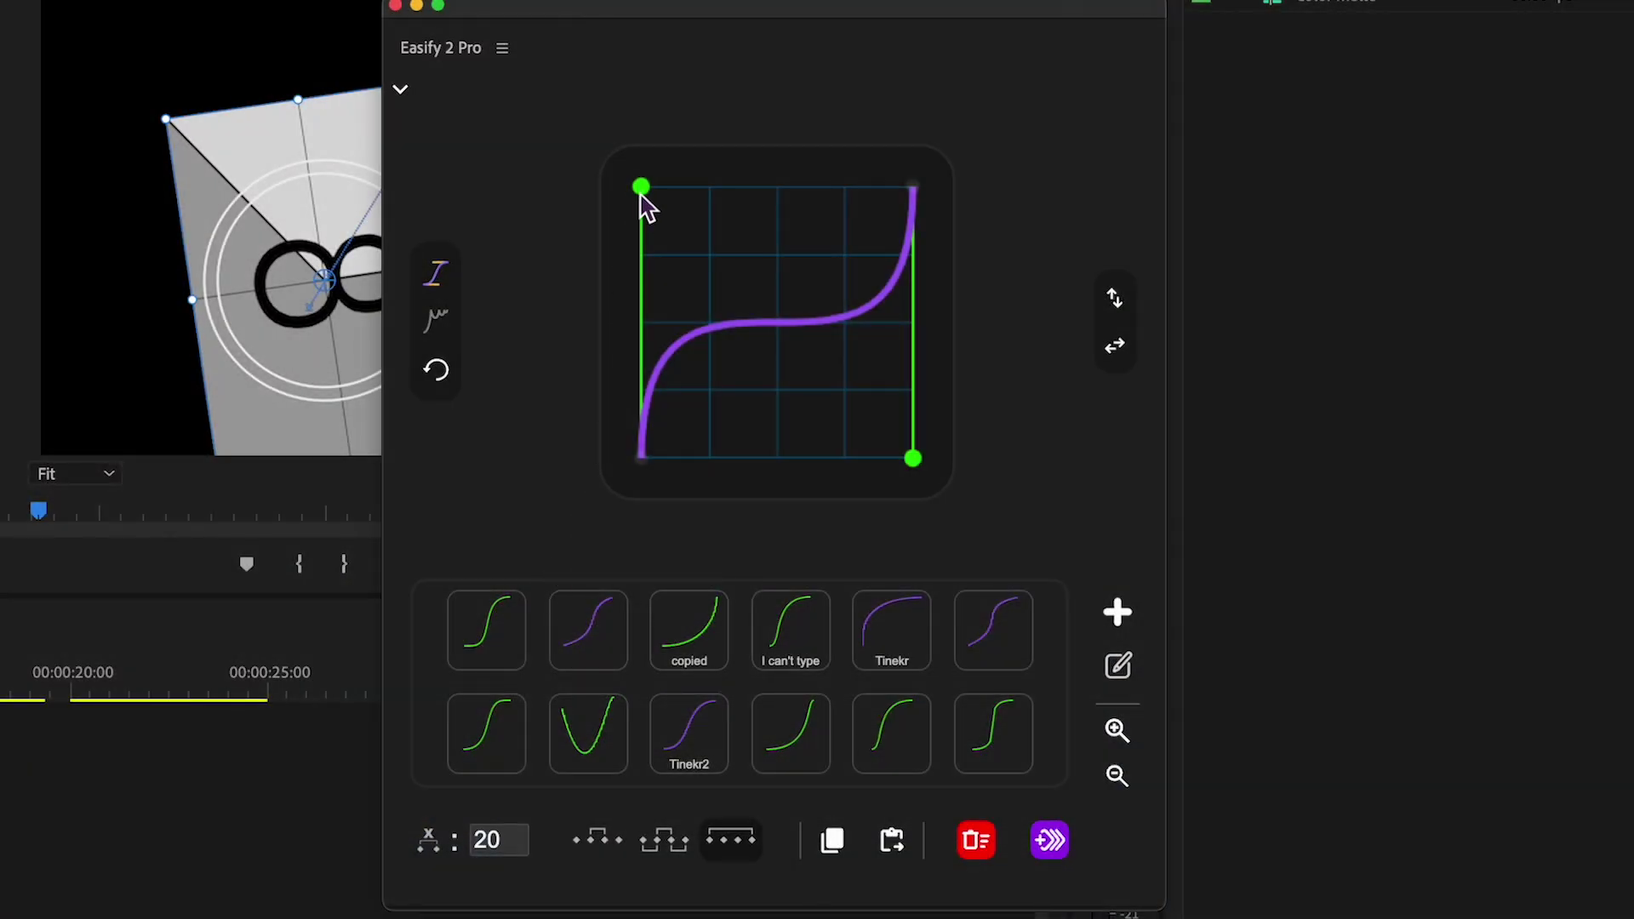
Reshape the Bezier easing curve with its handles and set the upper easing type to Elastic
{"action": "left_click_drag", "start_coordinate": [640, 194], "coordinate": [890, 573]}
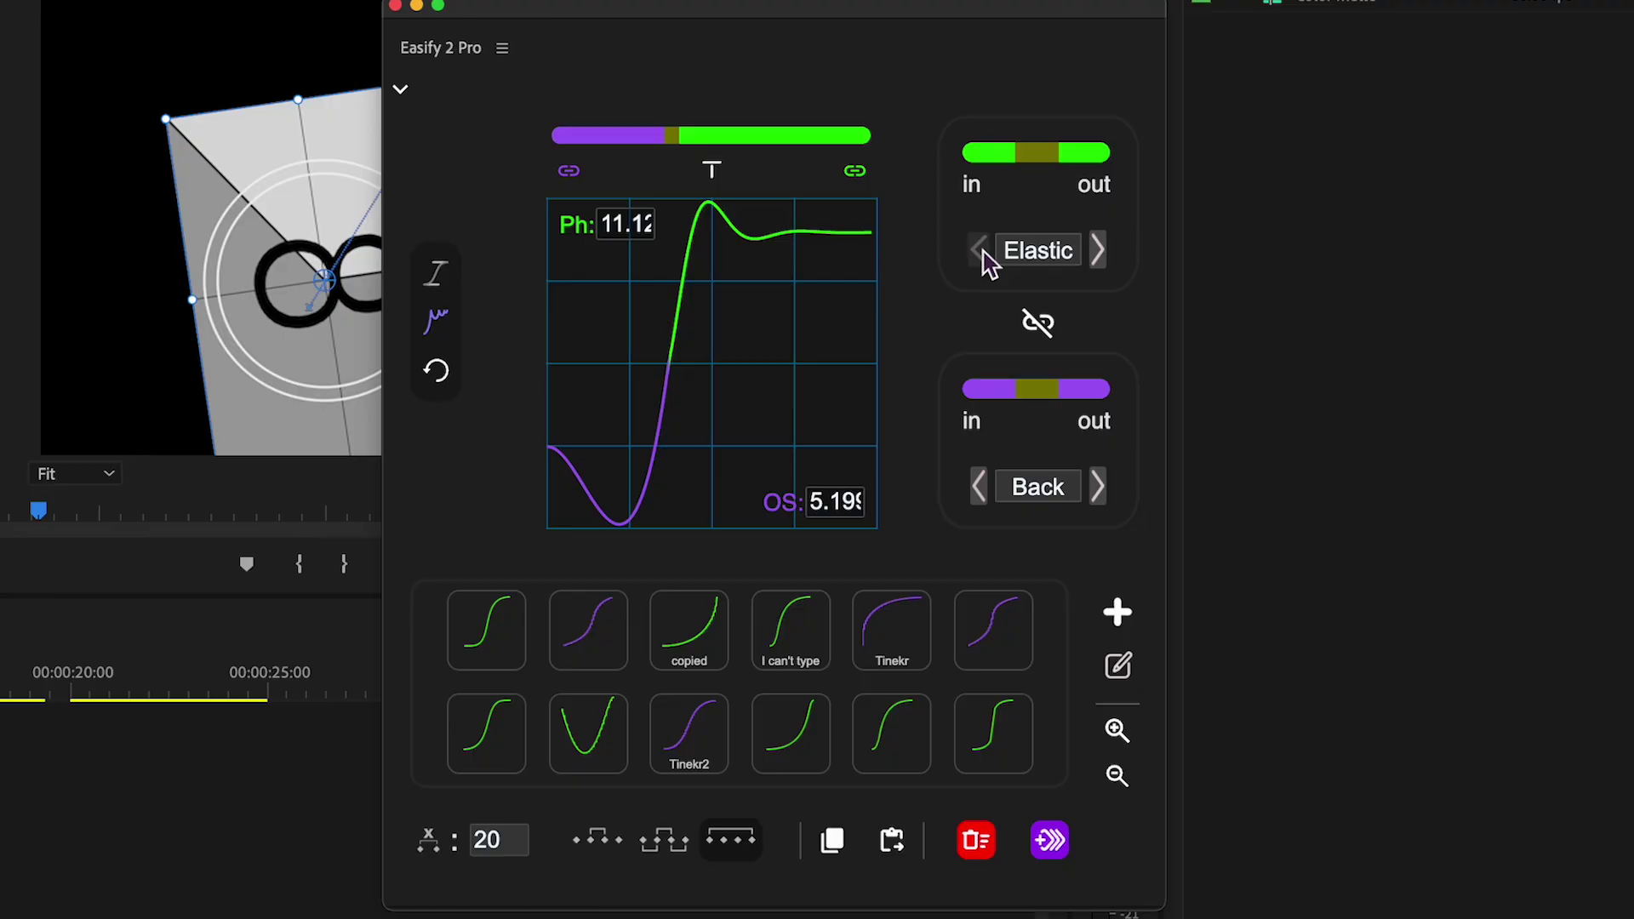
{"action": "left_click", "coordinate": [984, 253]}
{"action": "left_click", "coordinate": [984, 253]}
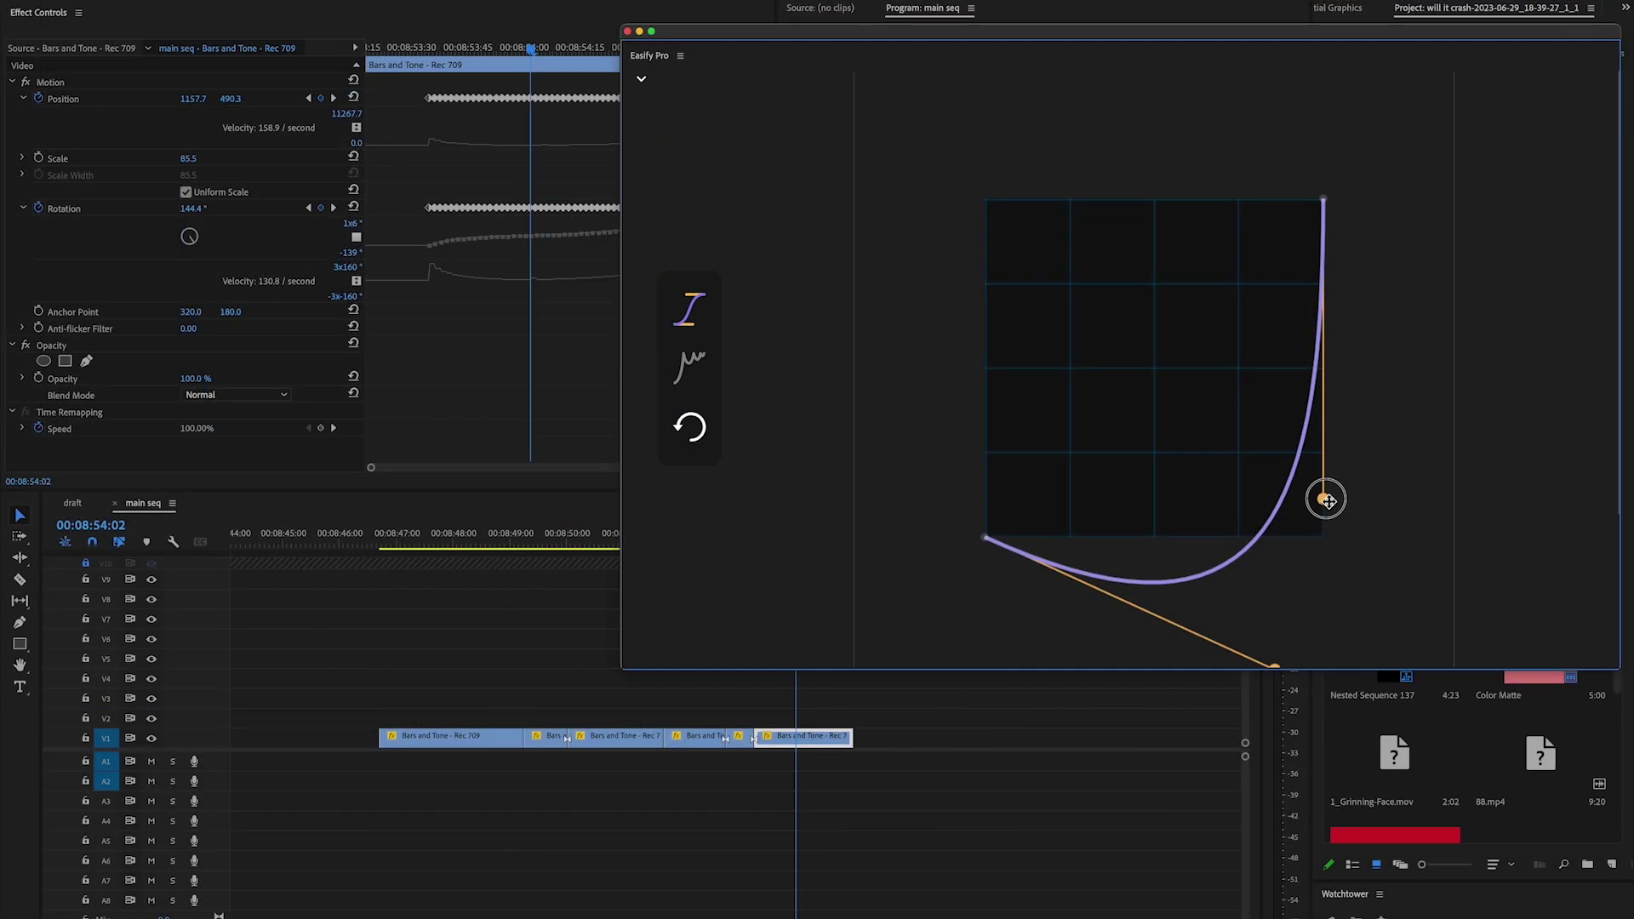
Reshape the easing curve by repositioning both Bezier handles, including beyond the grid for overshoot and undershoot
{"action": "left_click_drag", "start_coordinate": [1025, 505], "coordinate": [890, 199]}
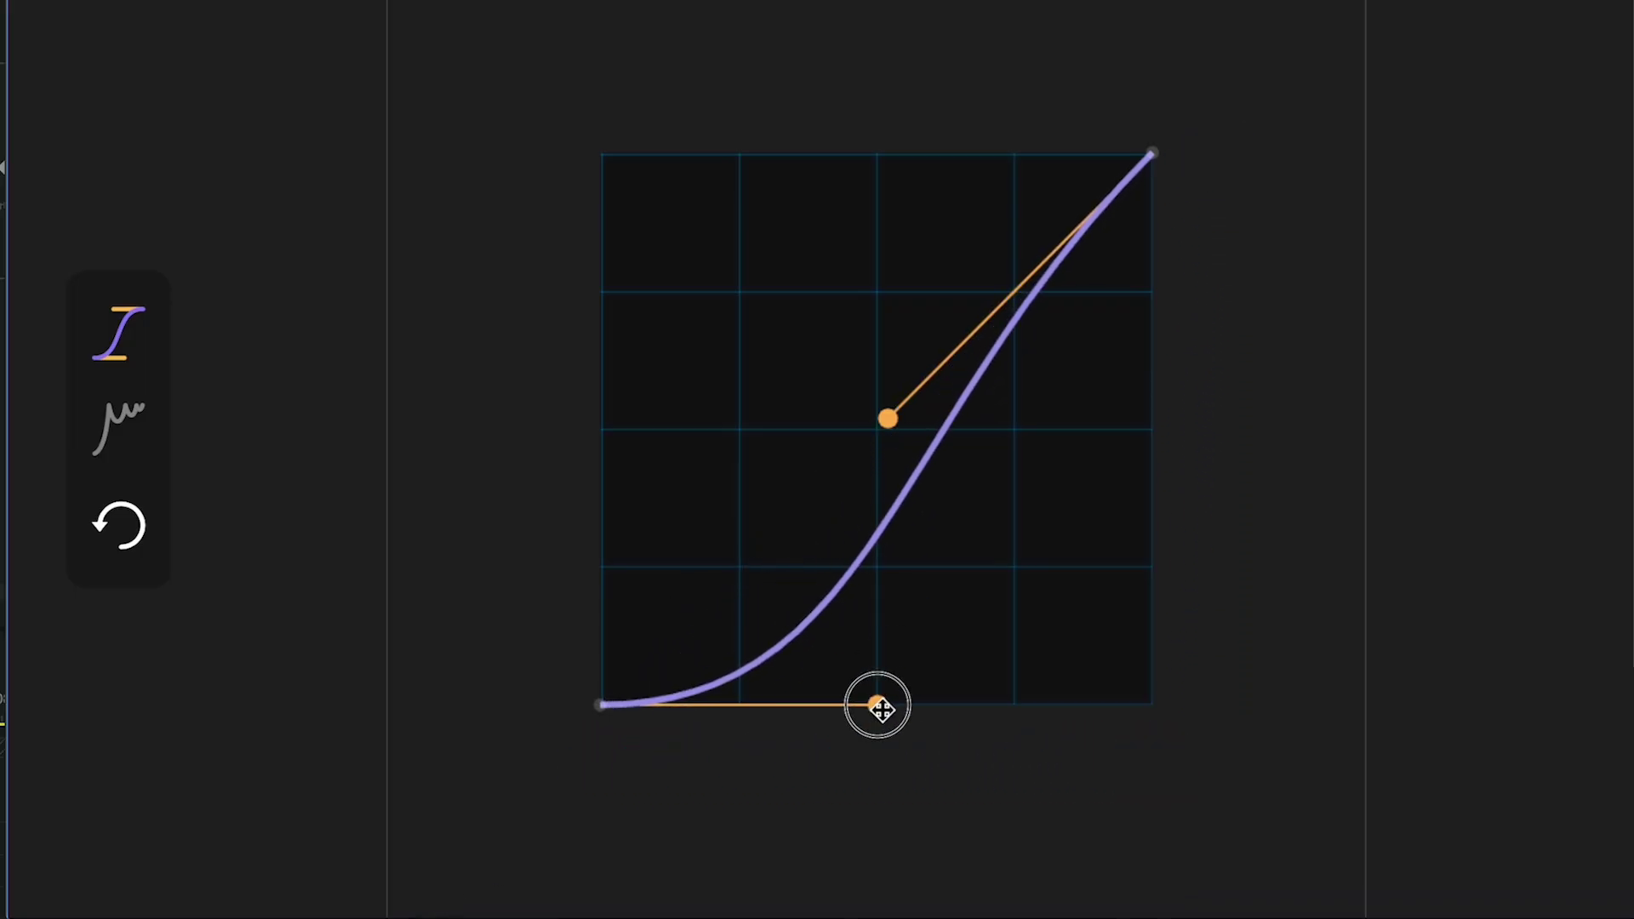
{"action": "mouse_move", "coordinate": [886, 423]}
{"action": "left_mouse_down"}
{"action": "mouse_move", "coordinate": [661, 153]}
{"action": "mouse_move", "coordinate": [630, 150]}
{"action": "left_mouse_up"}
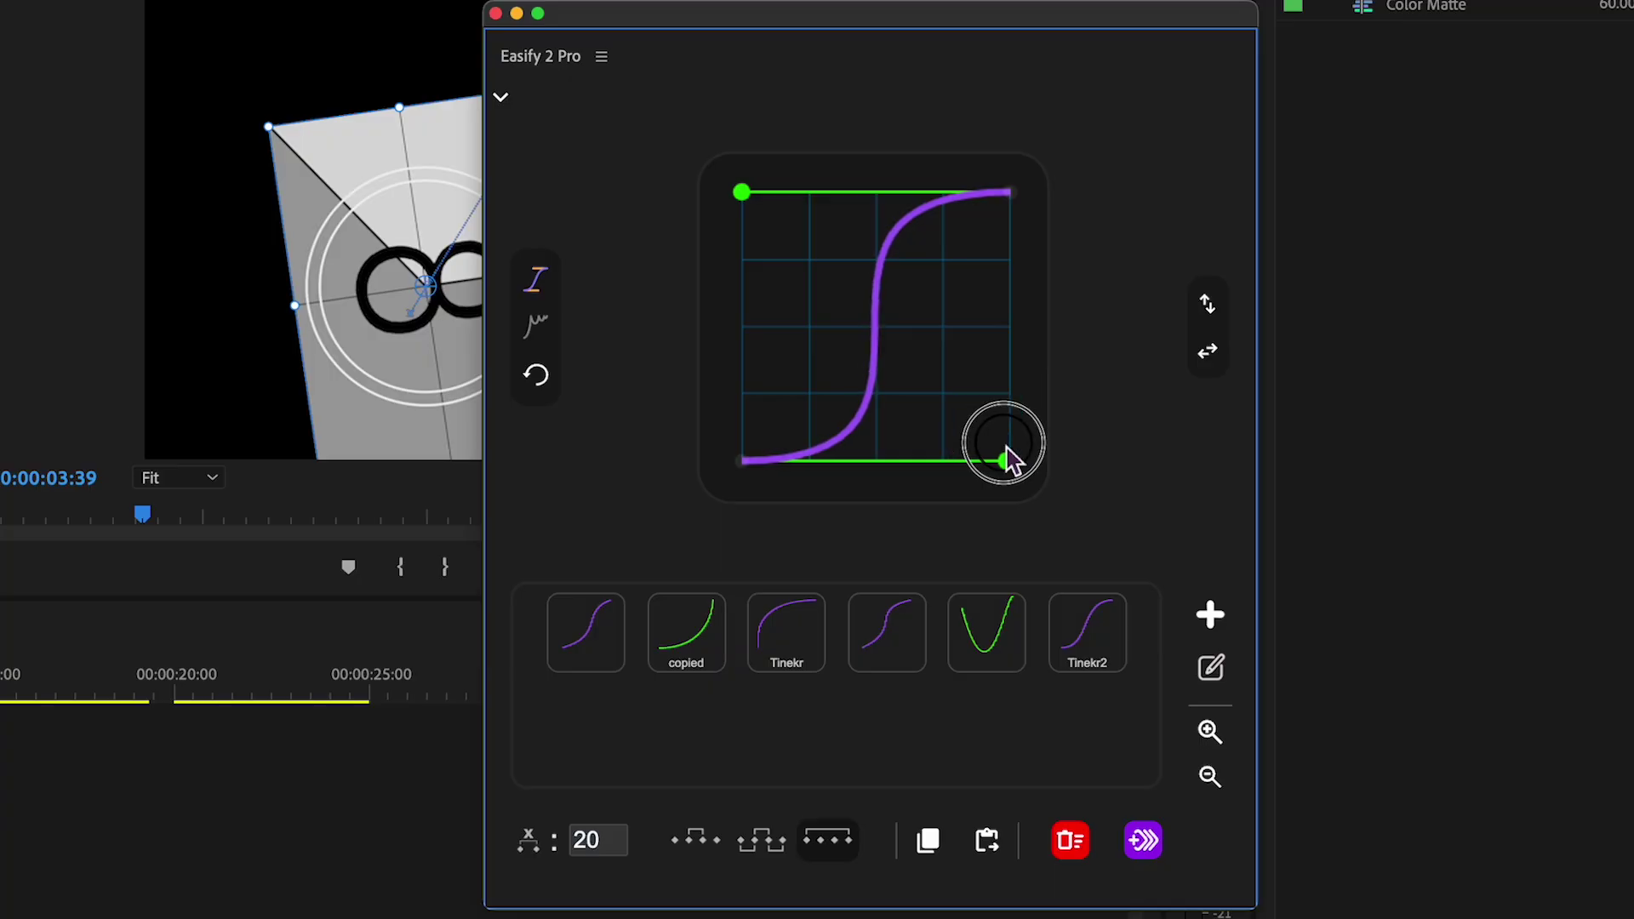
{"action": "left_click_drag", "start_coordinate": [1008, 457], "coordinate": [922, 361]}
{"action": "left_click_drag", "start_coordinate": [982, 467], "coordinate": [990, 388]}
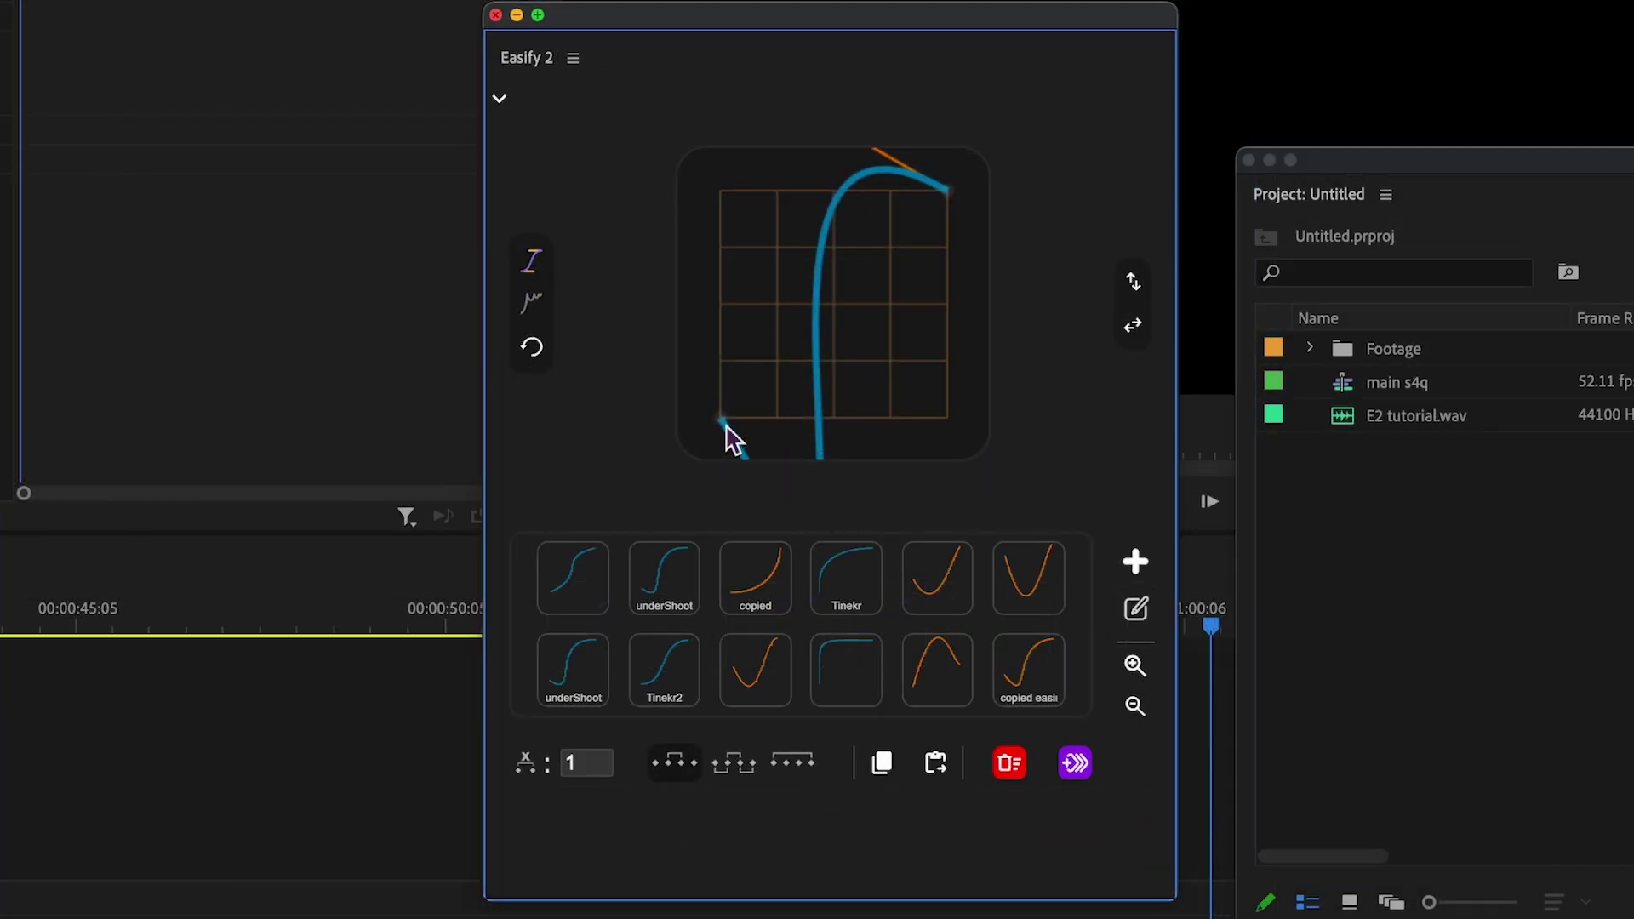
{"action": "left_click_drag", "start_coordinate": [725, 422], "coordinate": [958, 271]}
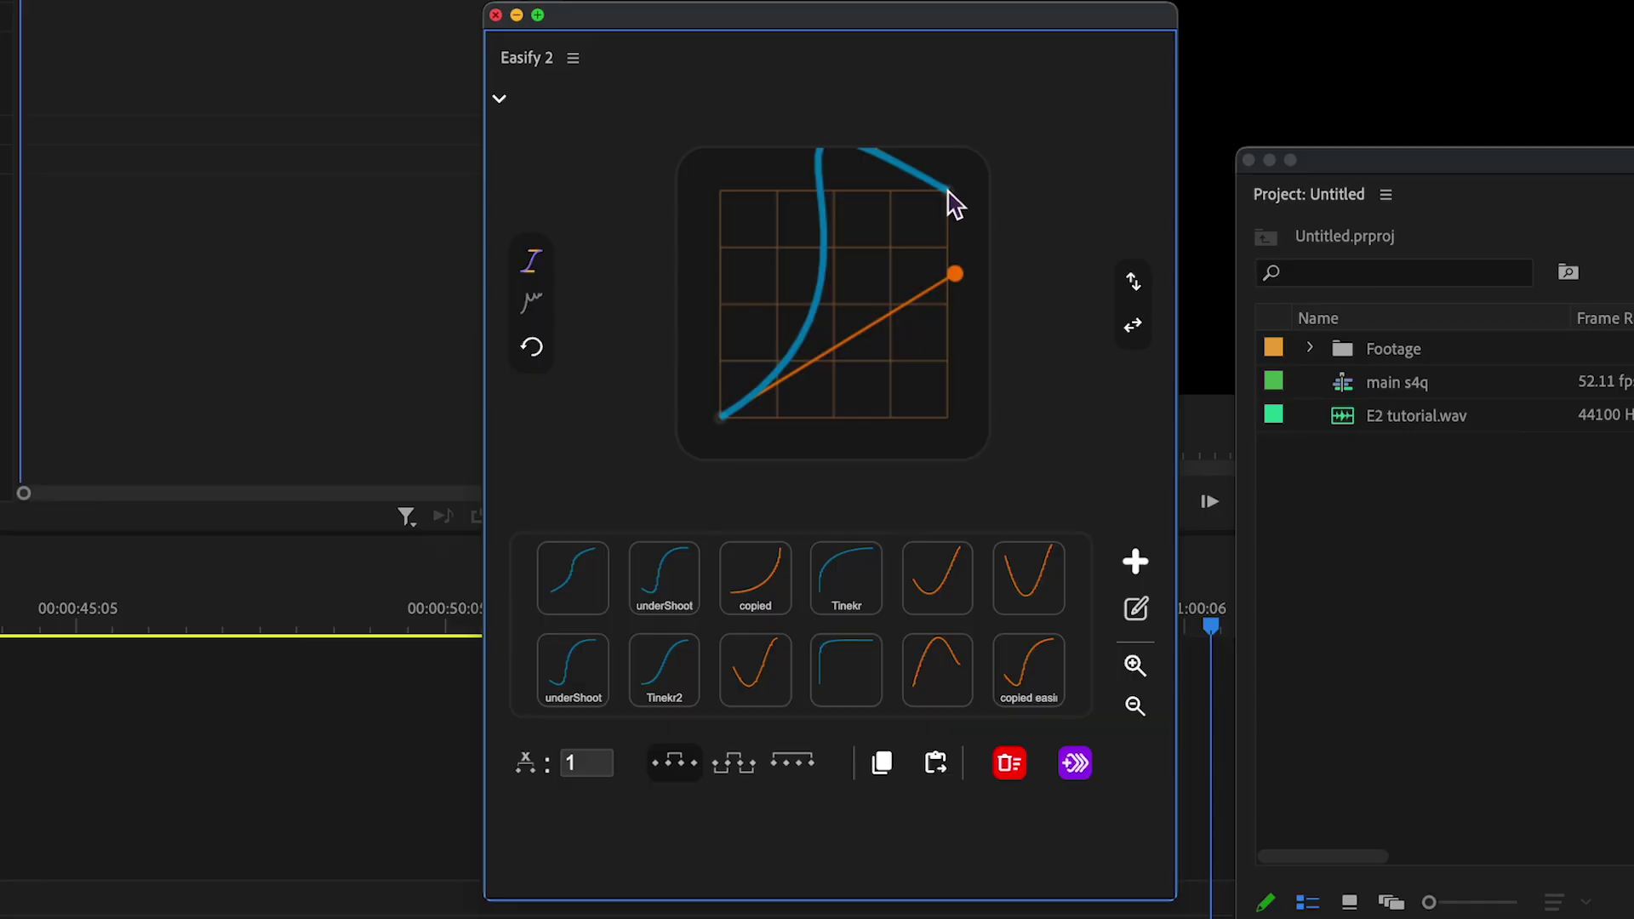
{"action": "left_click_drag", "start_coordinate": [954, 205], "coordinate": [774, 248]}
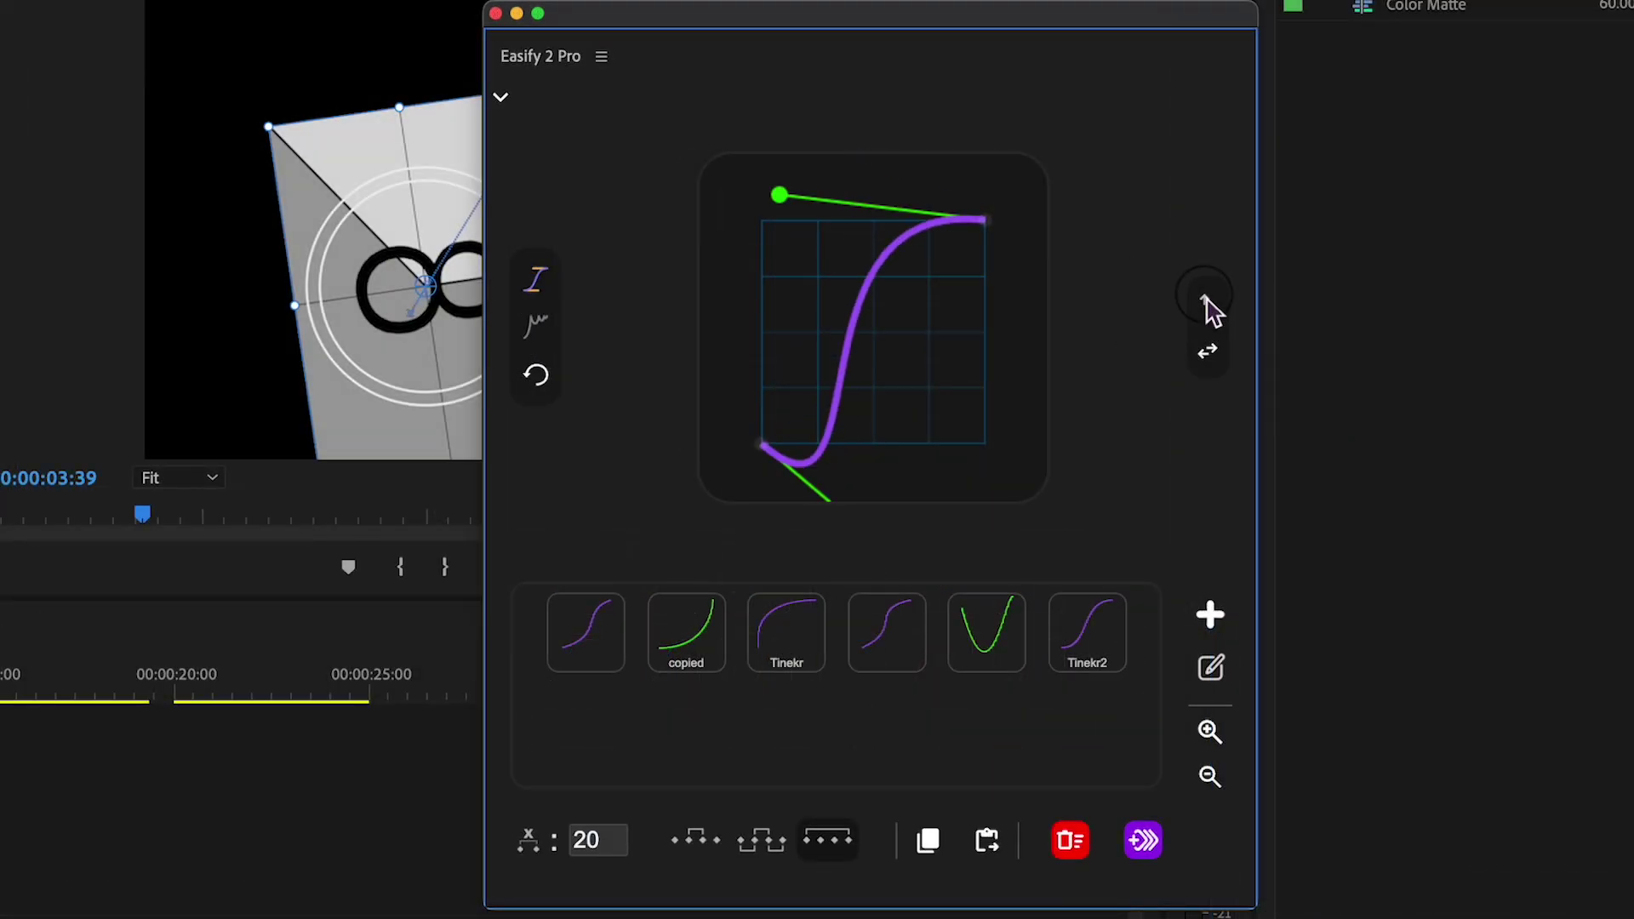
Flip the easing curve back and forth with the two mirroring options
{"action": "left_click", "coordinate": [1207, 354]}
{"action": "left_click", "coordinate": [1208, 355]}
{"action": "left_click", "coordinate": [1207, 355]}
{"action": "left_click", "coordinate": [1208, 355]}
{"action": "left_click", "coordinate": [1209, 352]}
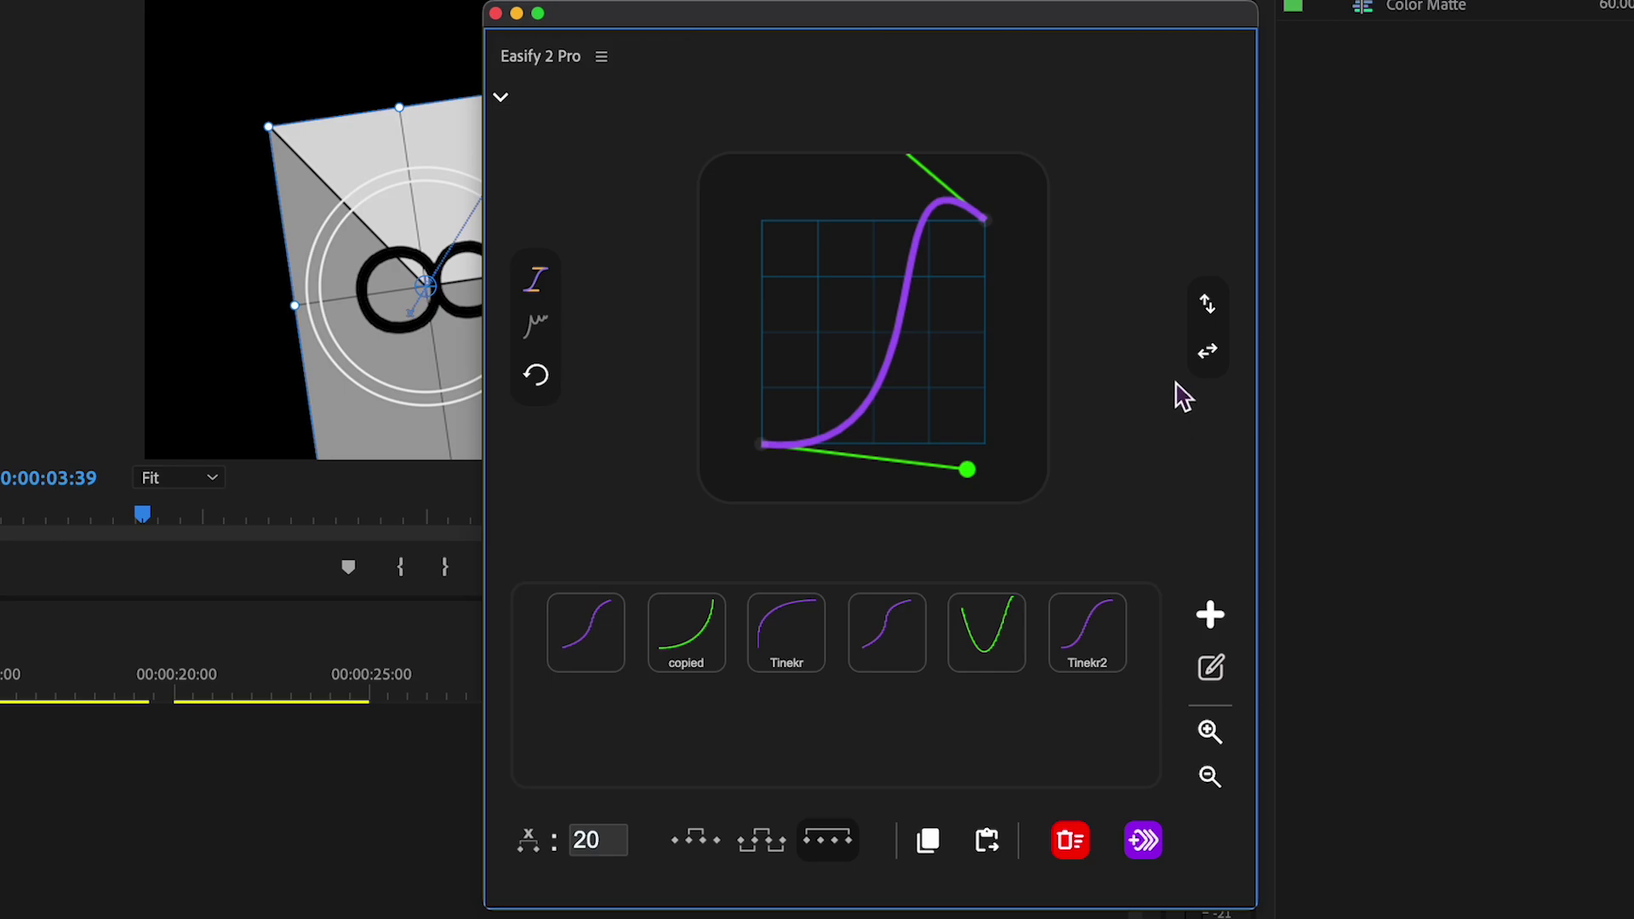
{"action": "left_click", "coordinate": [1207, 351]}
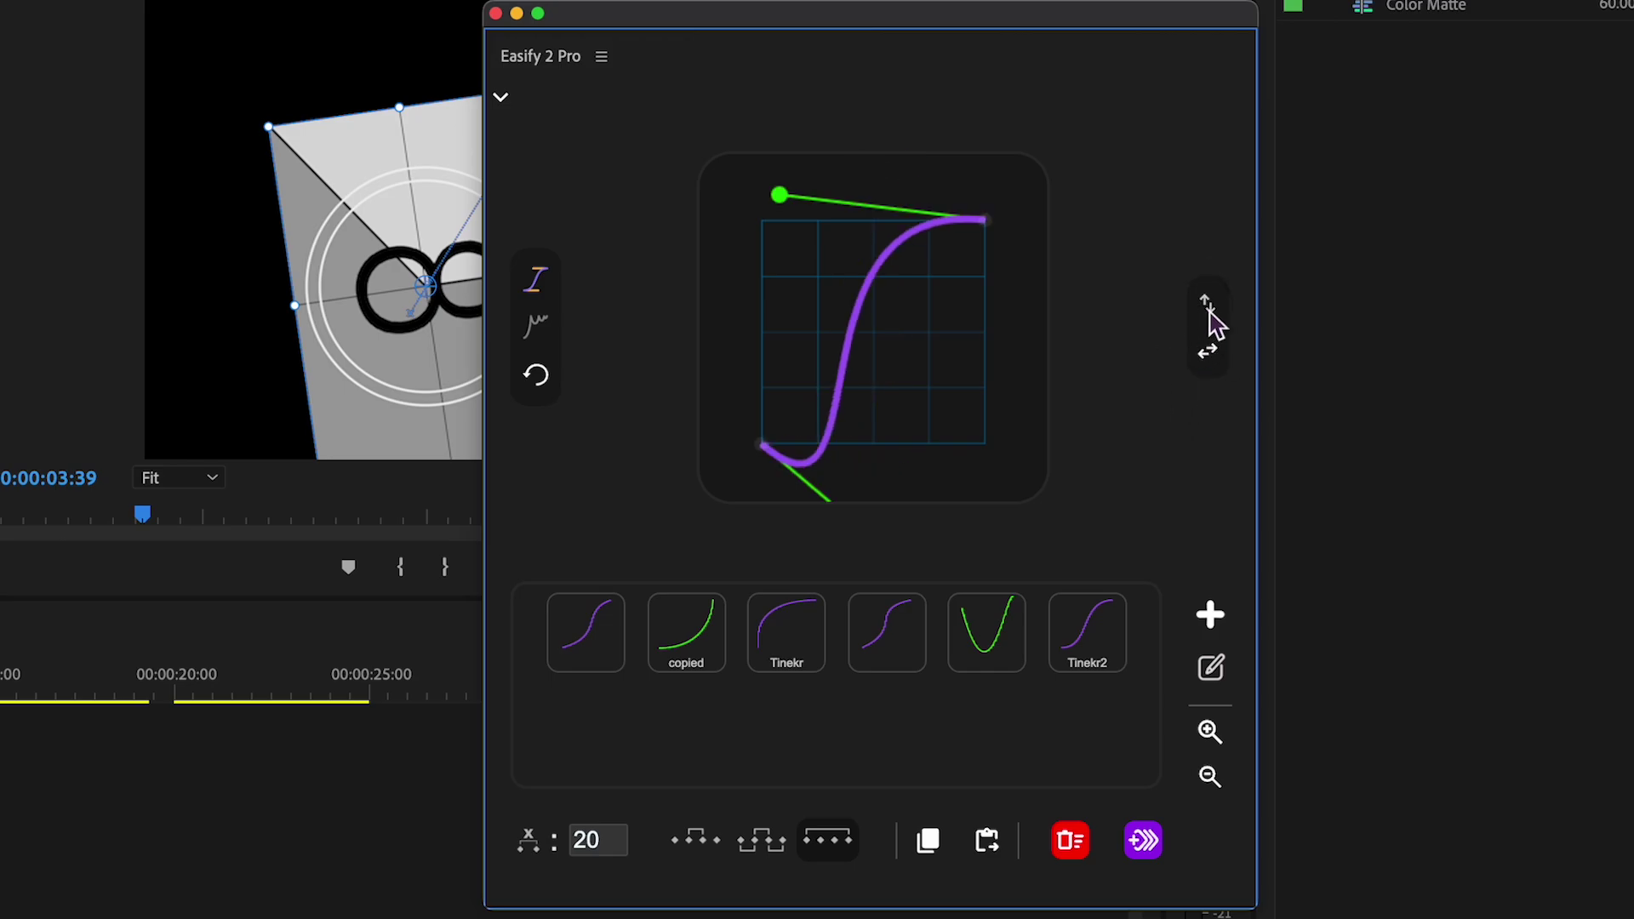
{"action": "left_click", "coordinate": [1207, 306]}
{"action": "left_click", "coordinate": [1209, 349]}
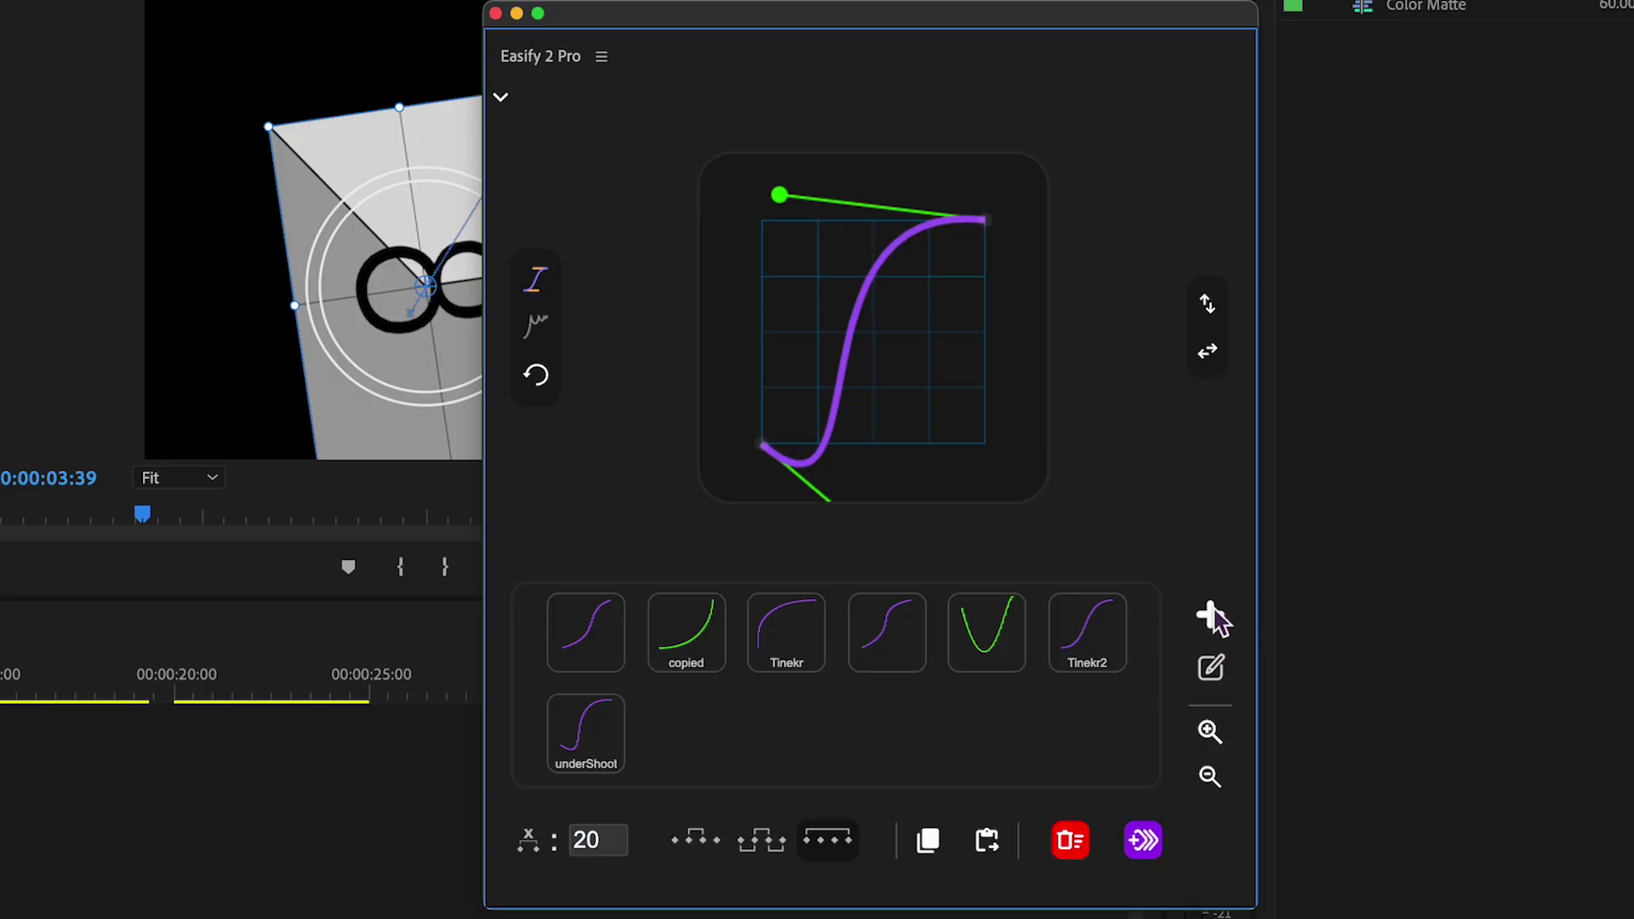
Save repeated copies of the current undershoot curve to the preset library
{"action": "left_click", "coordinate": [1213, 607]}
{"action": "left_click", "coordinate": [1213, 606]}
{"action": "left_click", "coordinate": [1211, 603]}
{"action": "left_click", "coordinate": [1215, 605]}
{"action": "left_click", "coordinate": [1213, 603]}
{"action": "left_click", "coordinate": [1211, 600]}
{"action": "left_click", "coordinate": [1208, 596]}
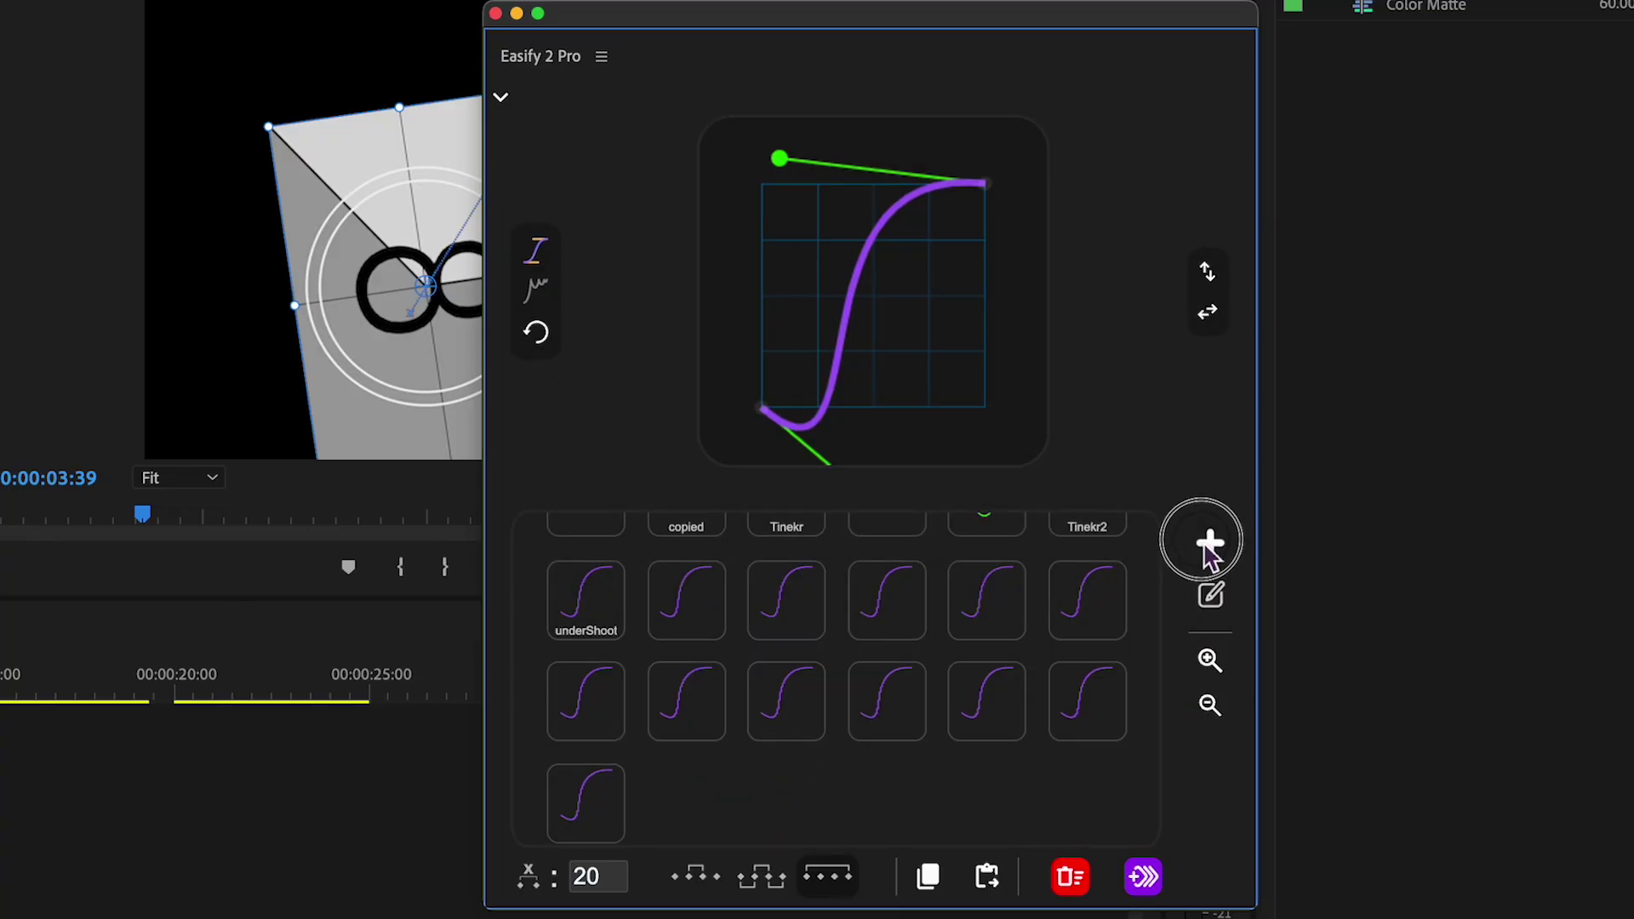
{"action": "left_click", "coordinate": [1203, 544]}
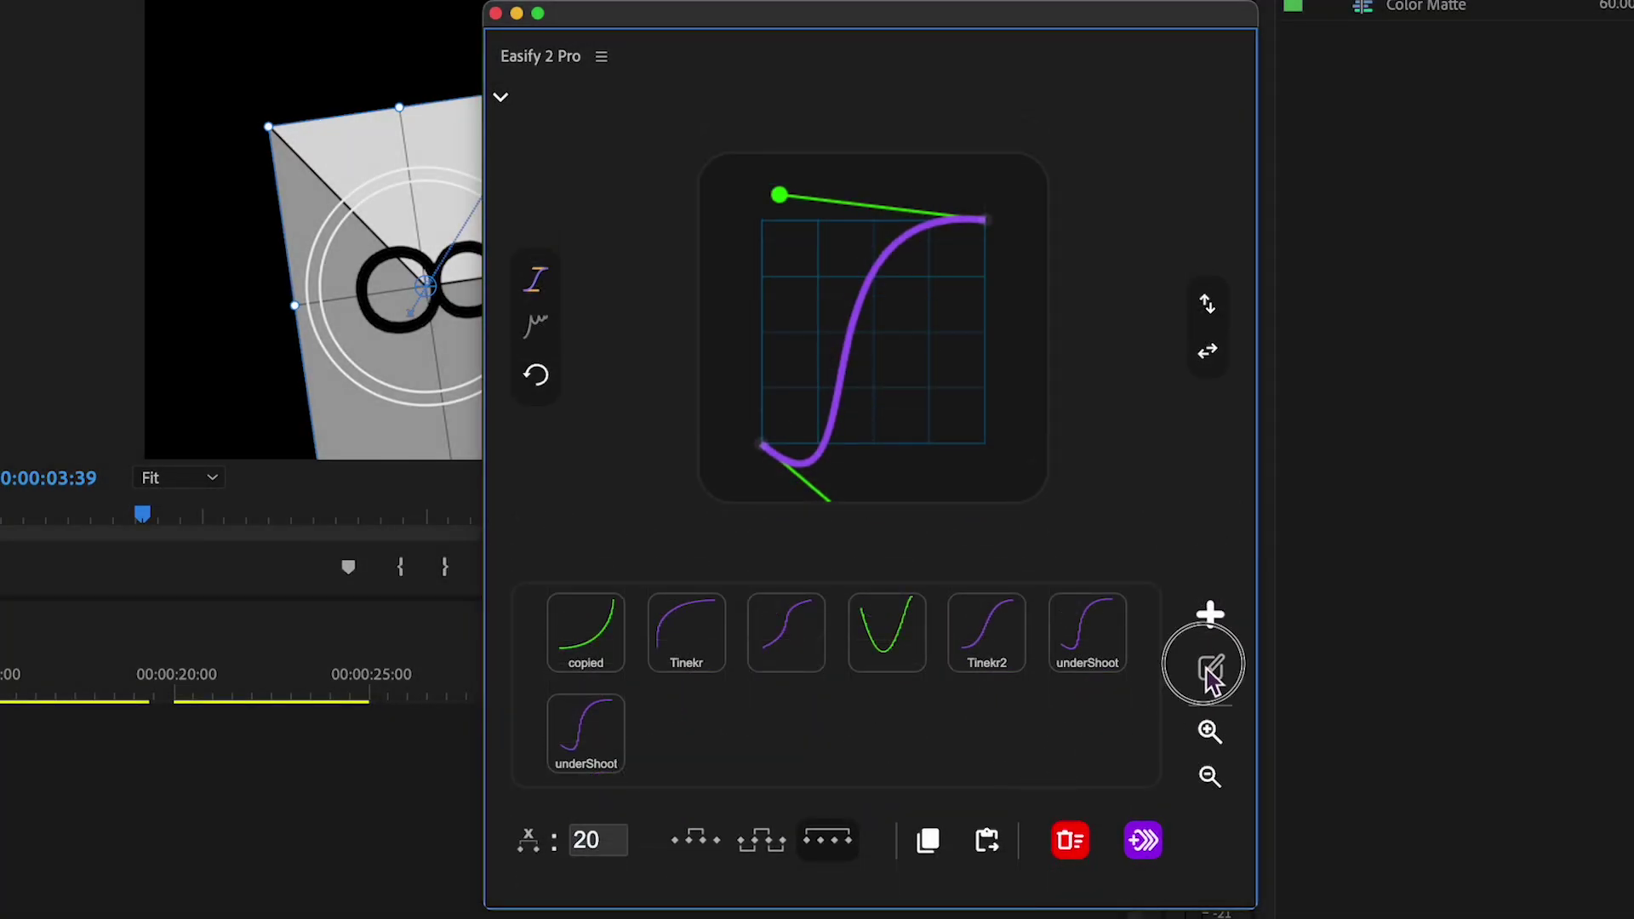
Edit the preset library and swap the positions of selected presets, including "copied" and the unnamed S-curve
{"action": "left_click", "coordinate": [1211, 670]}
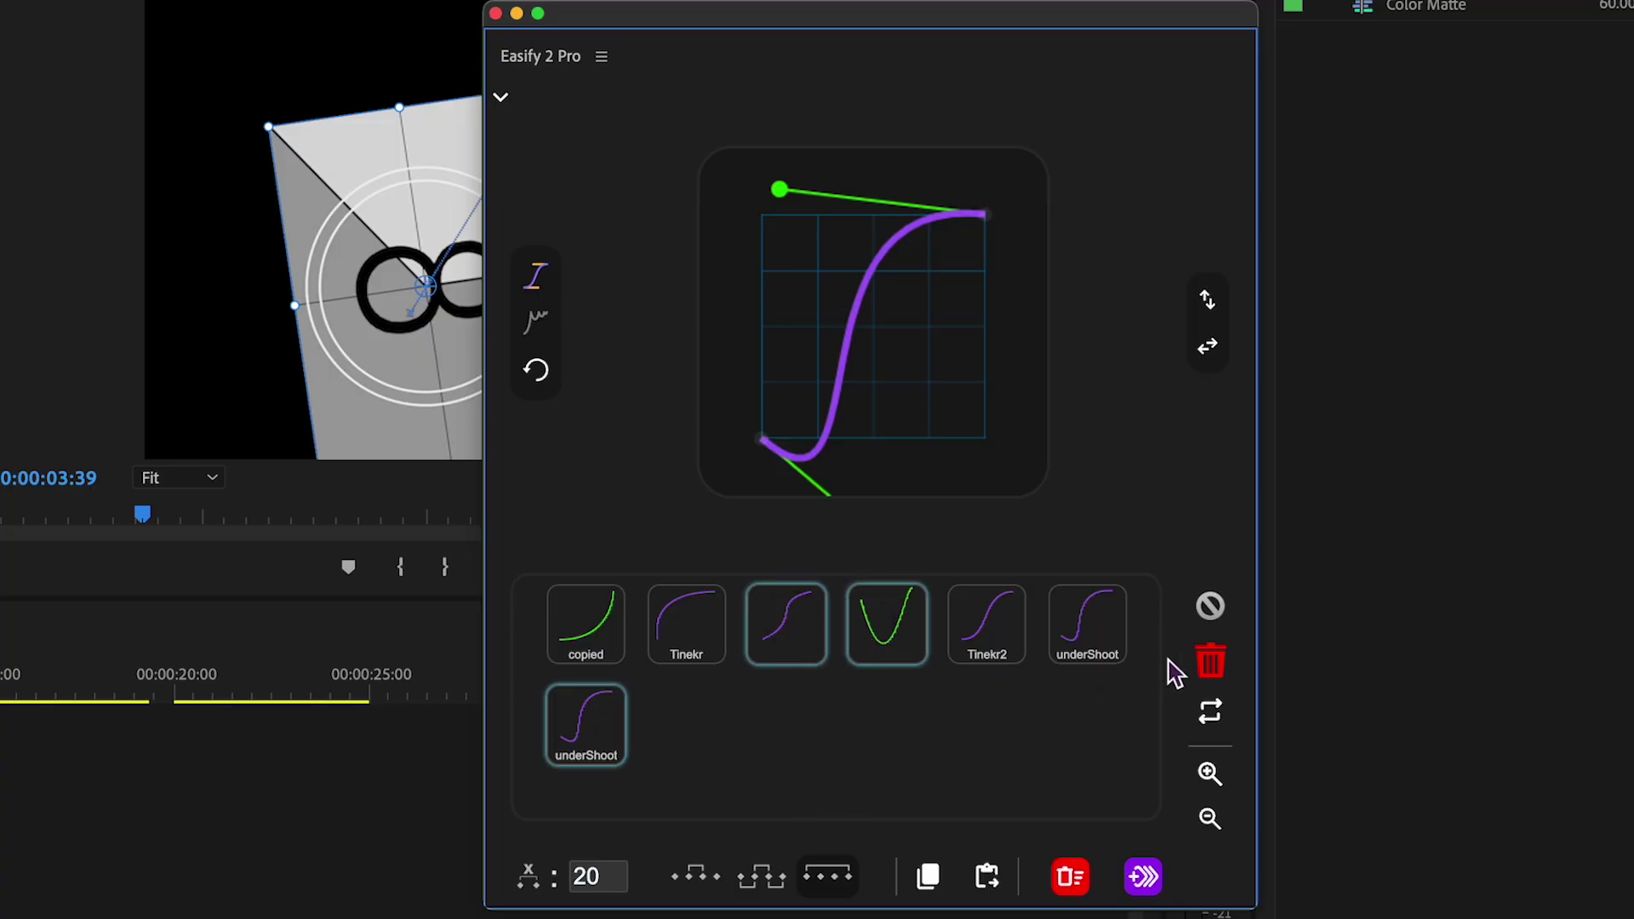
{"action": "left_click", "coordinate": [1209, 664]}
{"action": "left_click", "coordinate": [798, 628]}
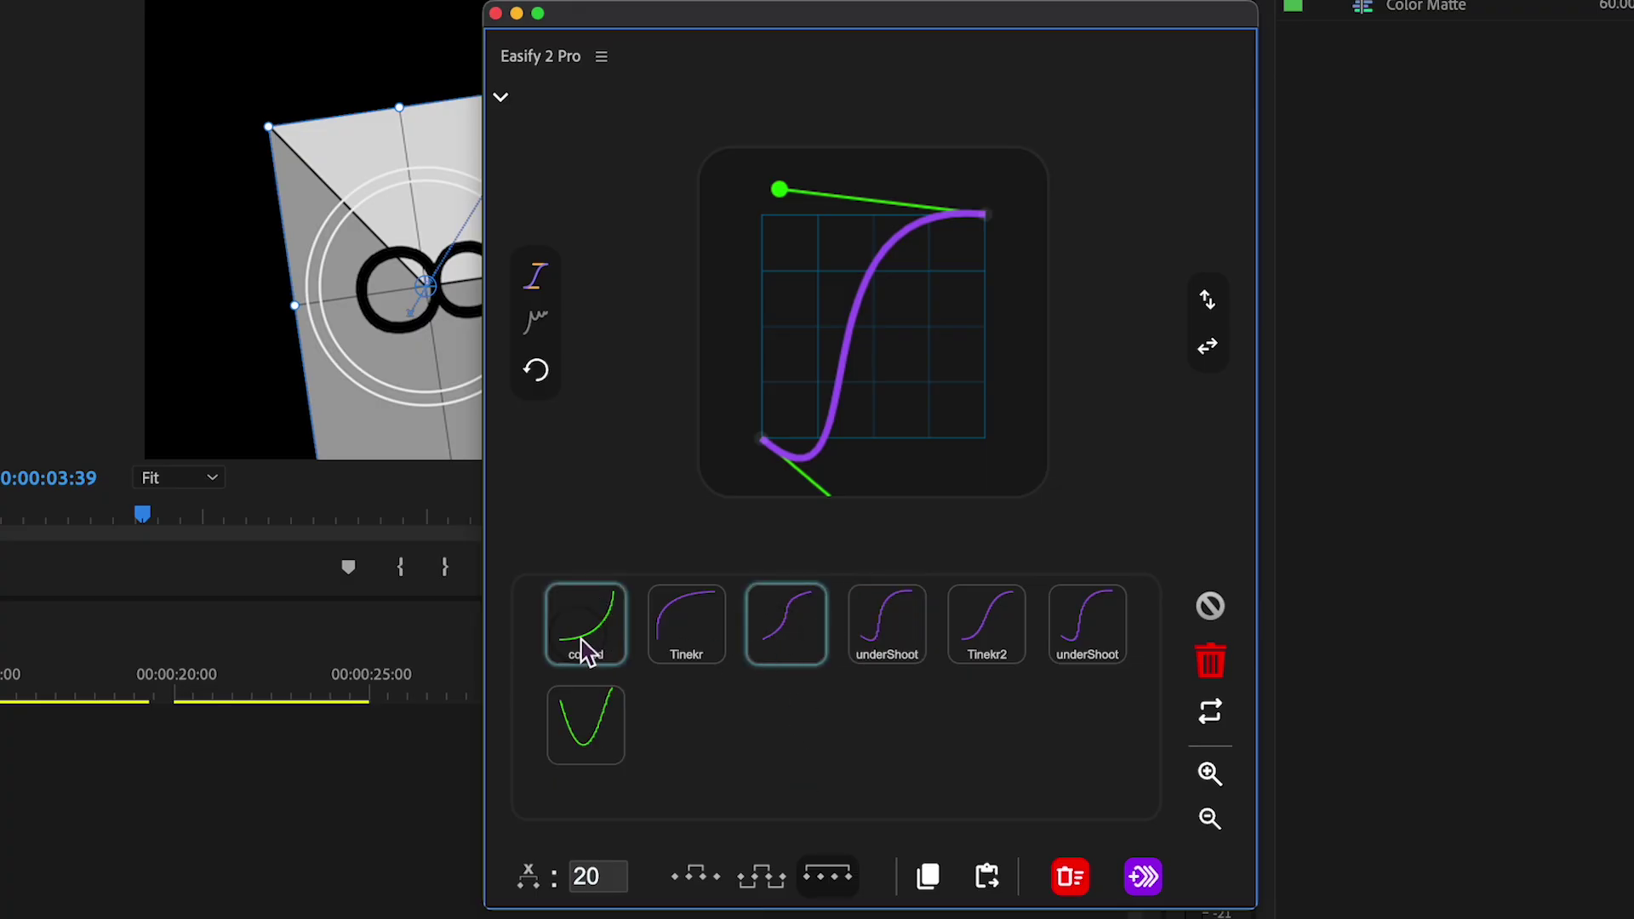
{"action": "left_click", "coordinate": [1215, 720]}
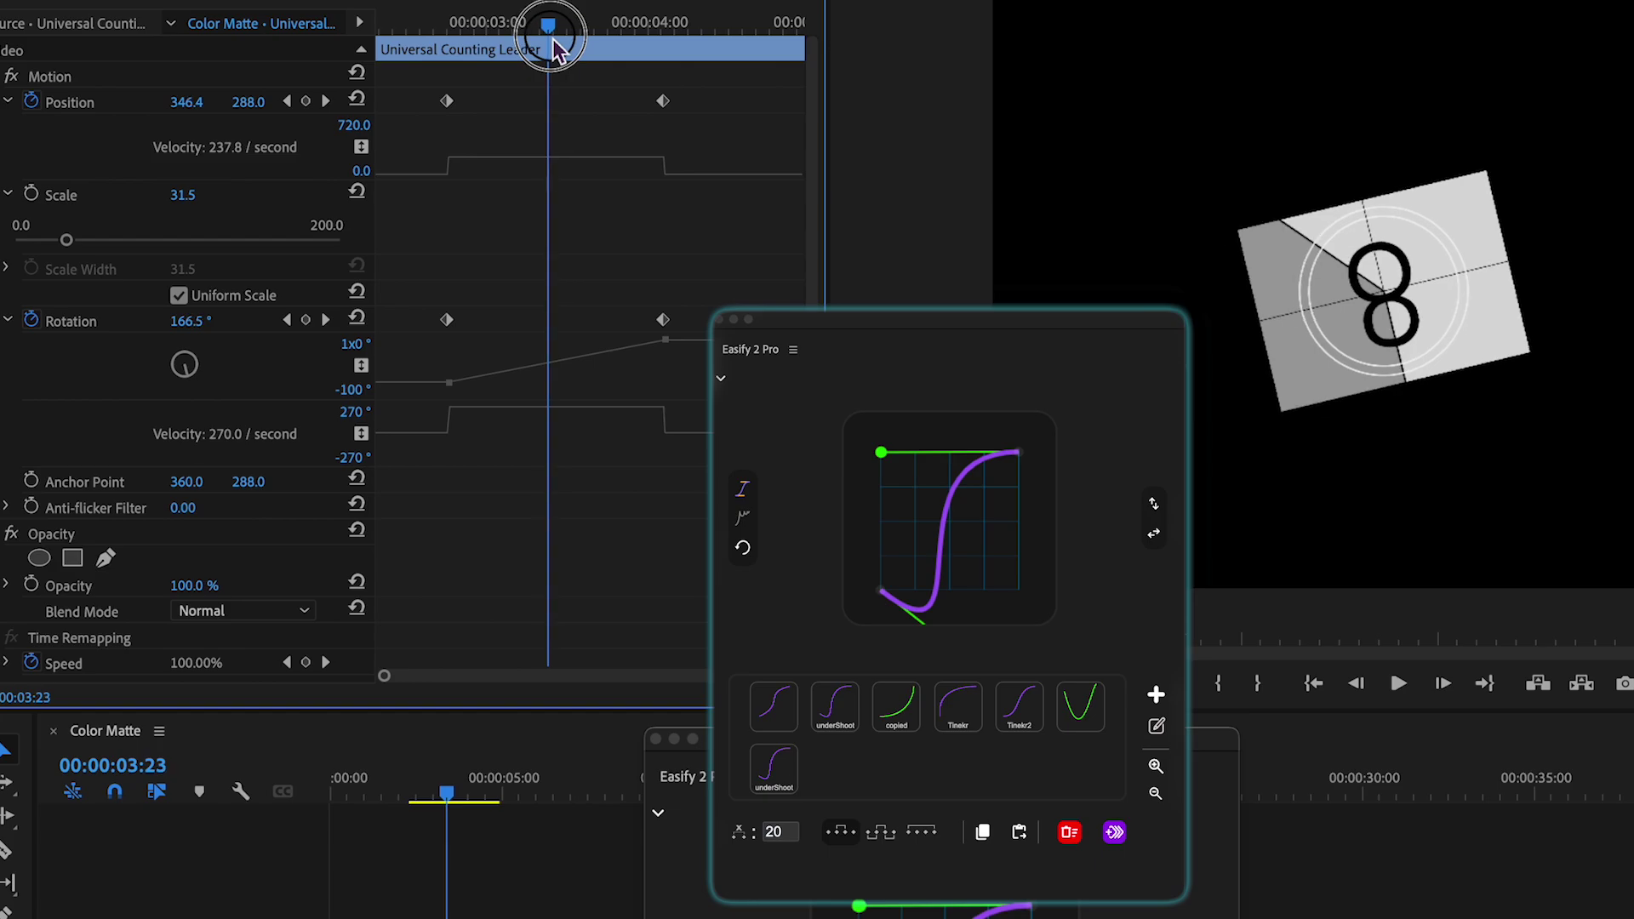
Apply the undershoot curve to the Universal Counting Leader clip's Position and Rotation keyframes and play back the animation
{"action": "left_click", "coordinate": [1116, 833]}
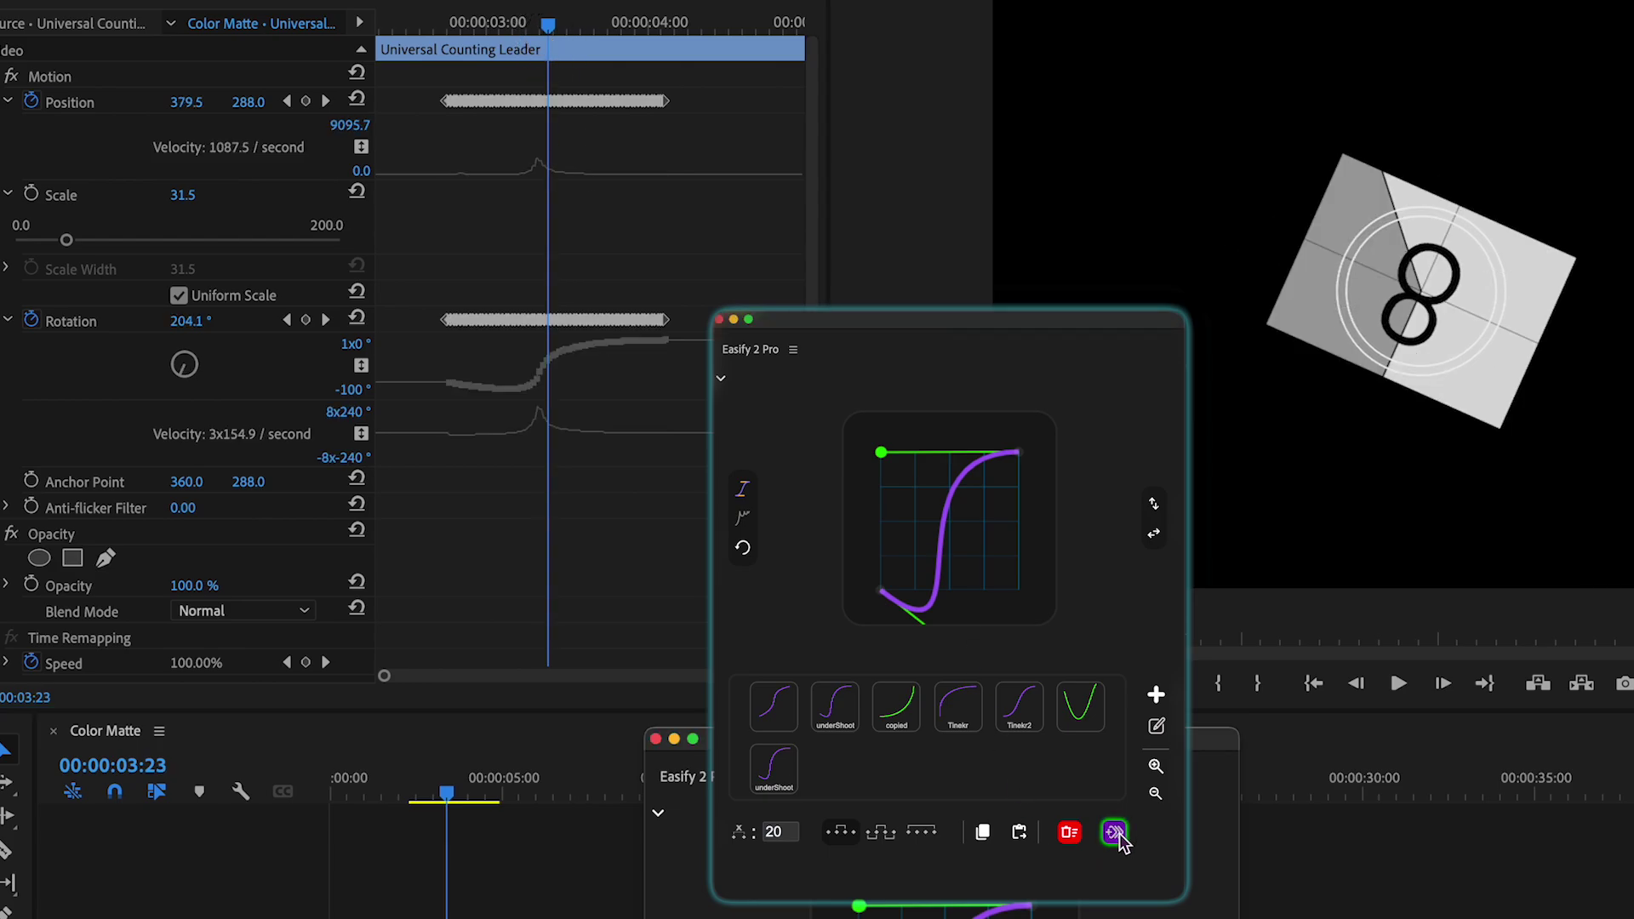
{"action": "left_click", "coordinate": [441, 25]}
{"action": "left_click", "coordinate": [75, 106]}
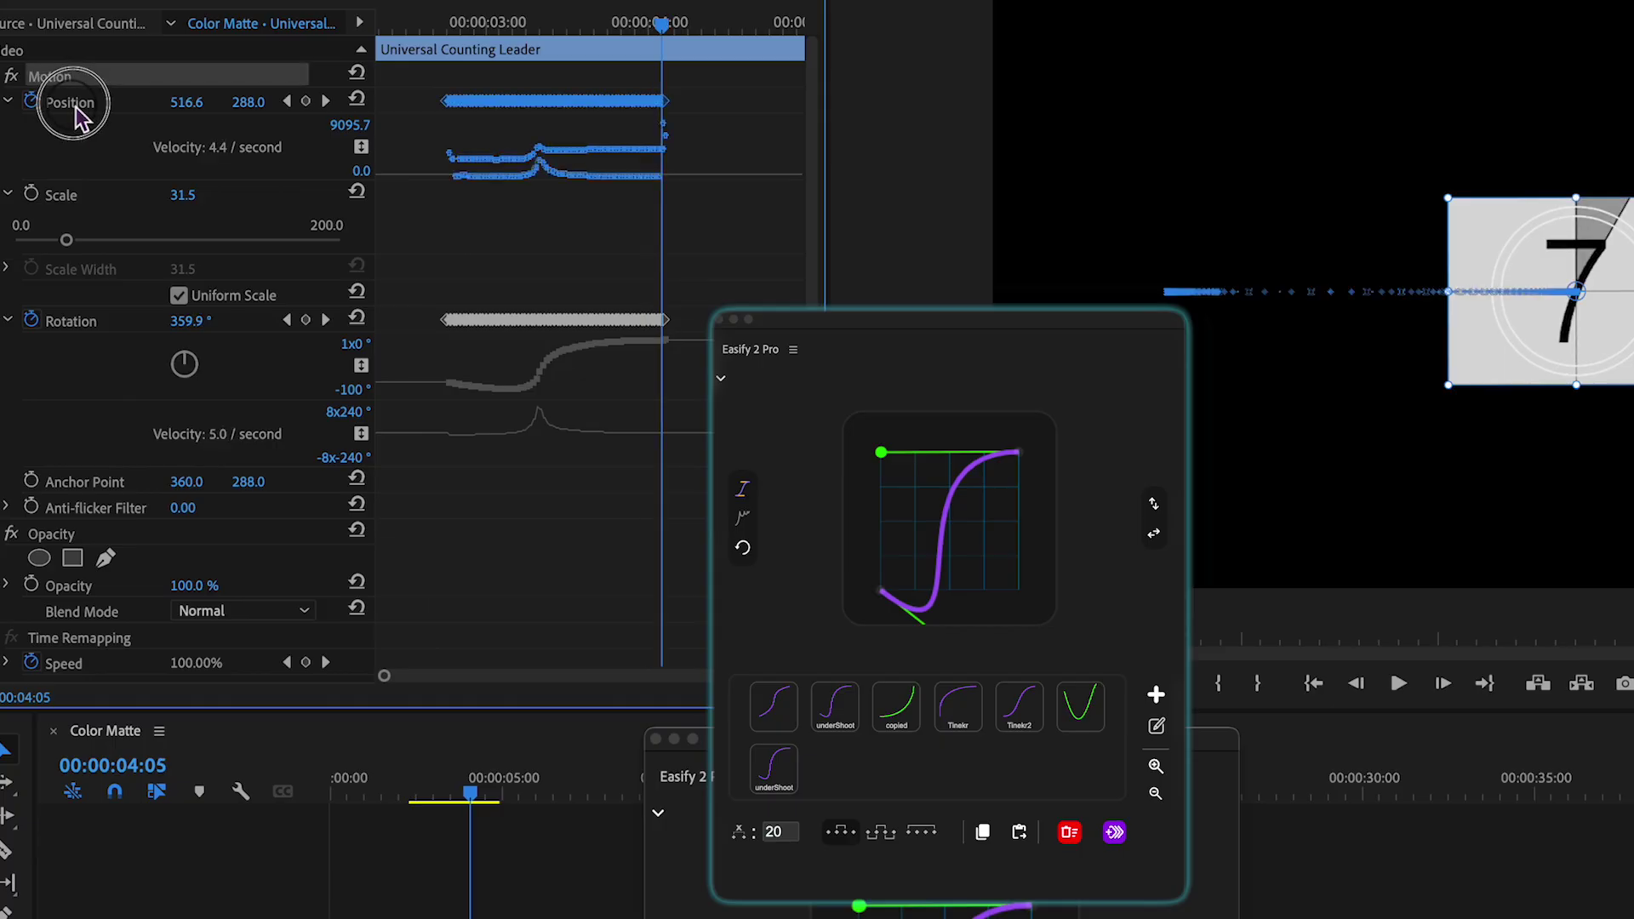
{"action": "left_click", "coordinate": [483, 26]}
{"action": "key", "text": "space"}
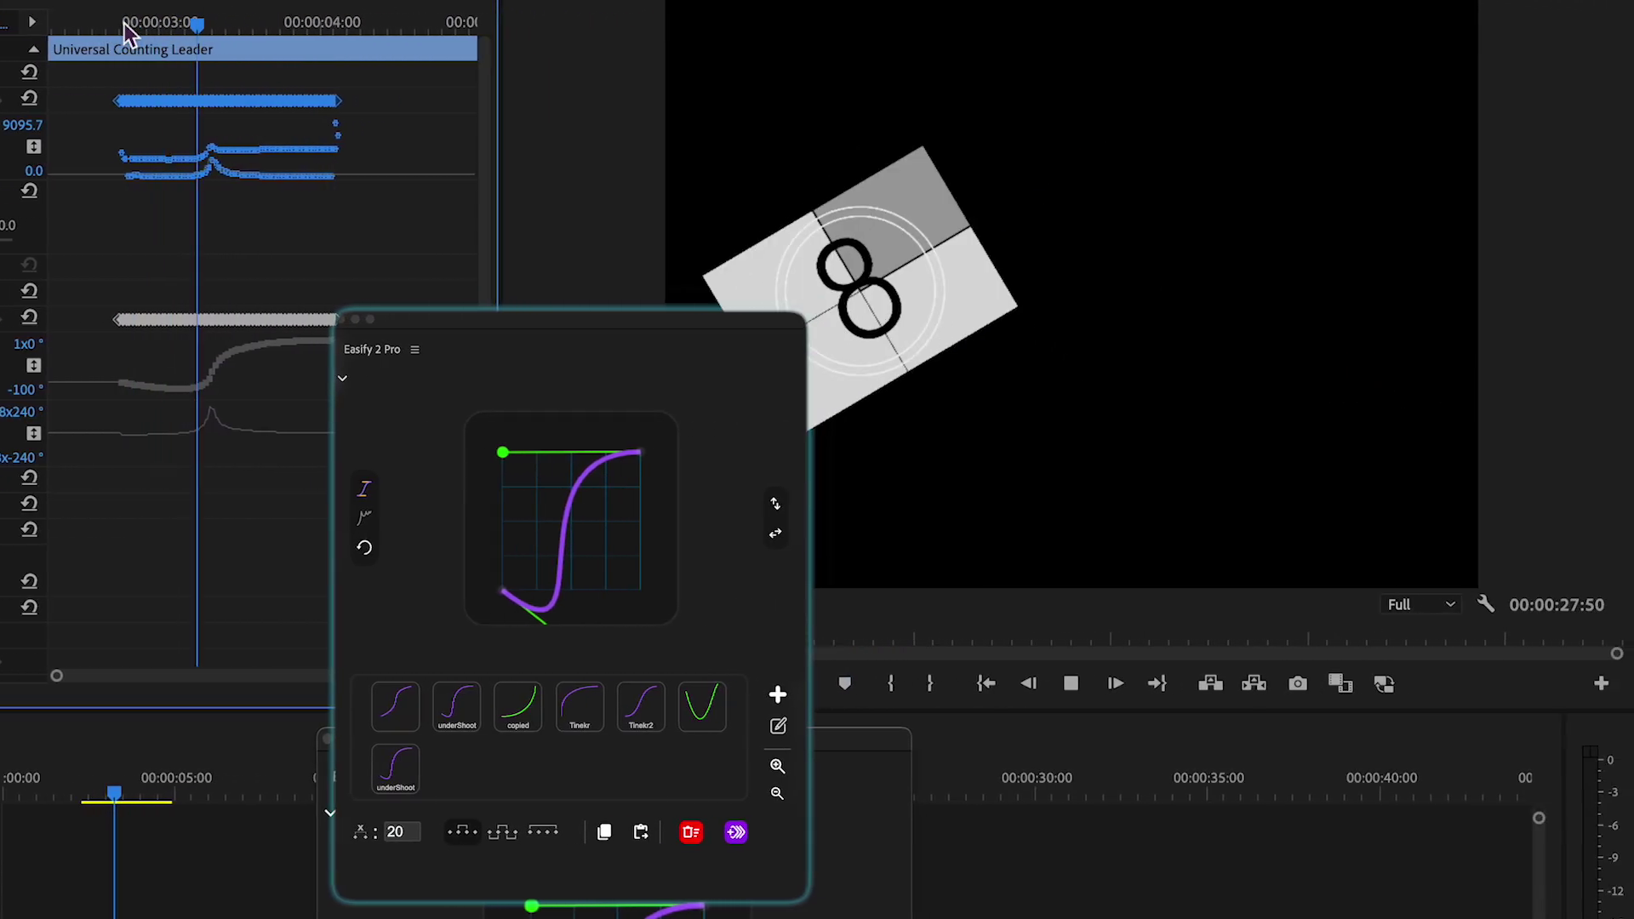
{"action": "left_click_drag", "start_coordinate": [119, 32], "coordinate": [225, 75]}
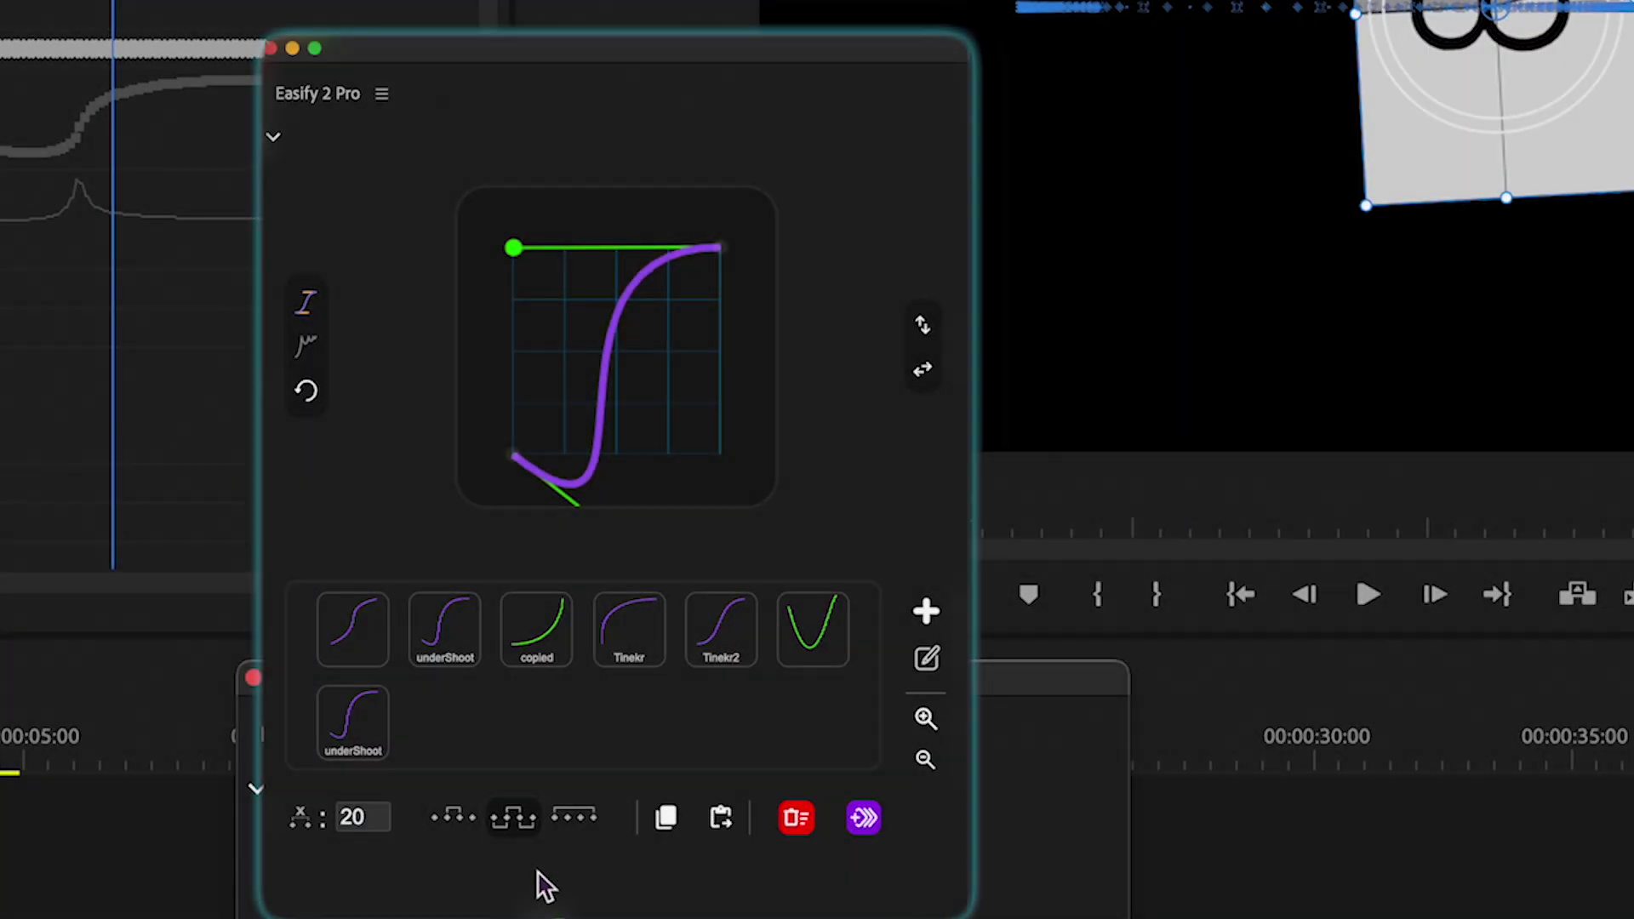
Choose the mode that eases across all keyframes and add three Position keyframes that bend the clip's path into a zigzag
{"action": "left_click", "coordinate": [581, 818]}
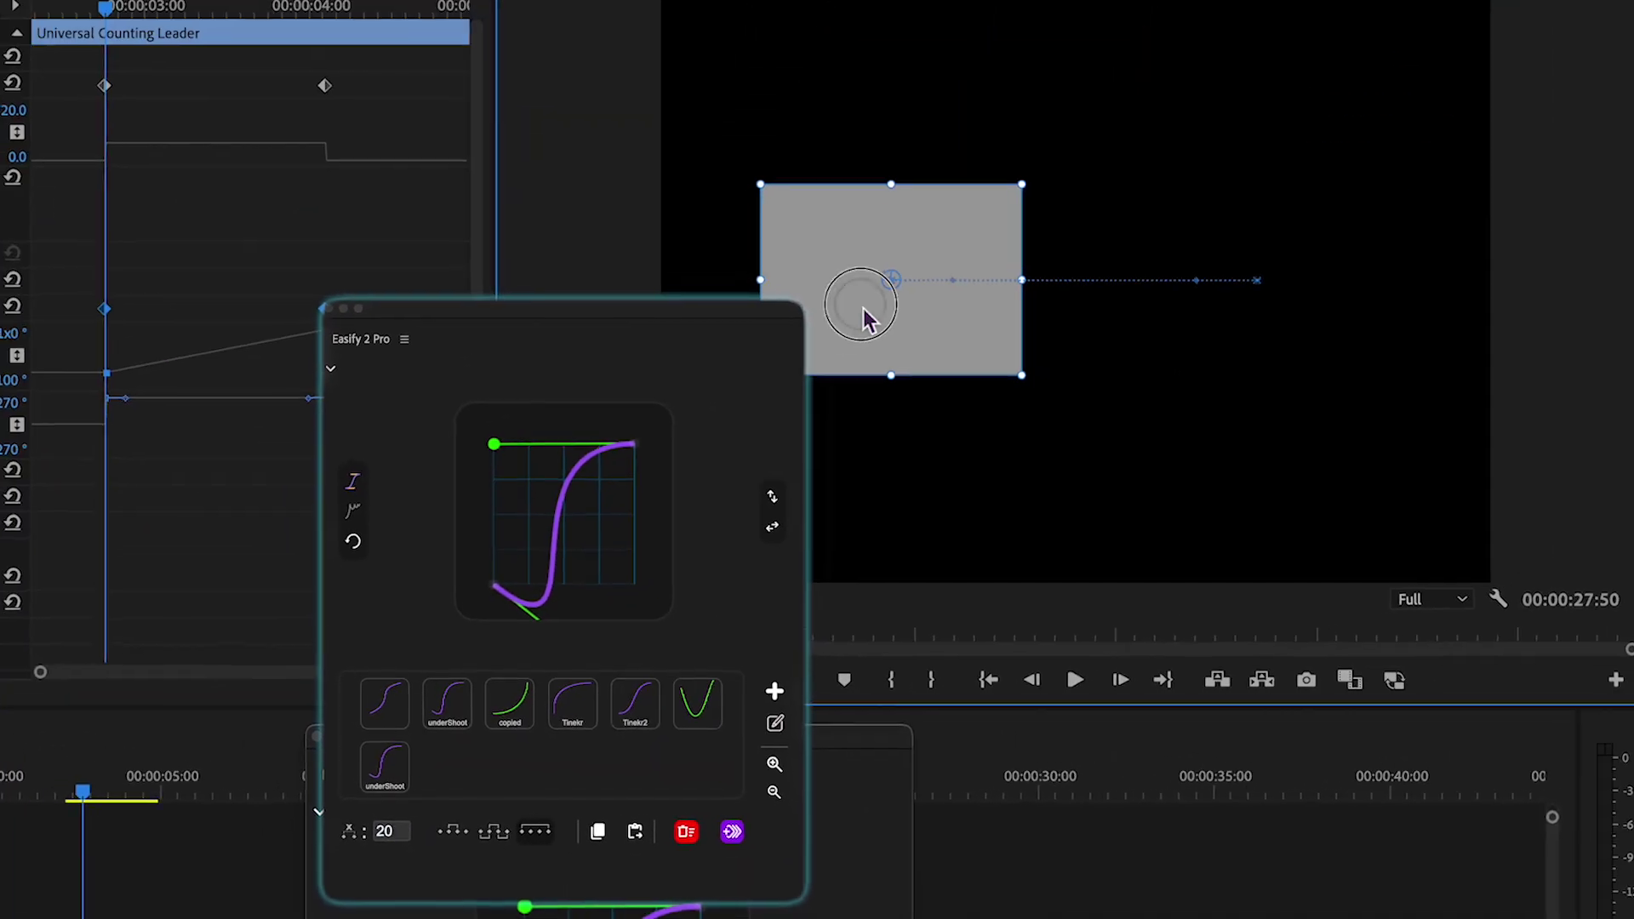
{"action": "left_click_drag", "start_coordinate": [864, 313], "coordinate": [799, 320]}
{"action": "key", "text": "space"}
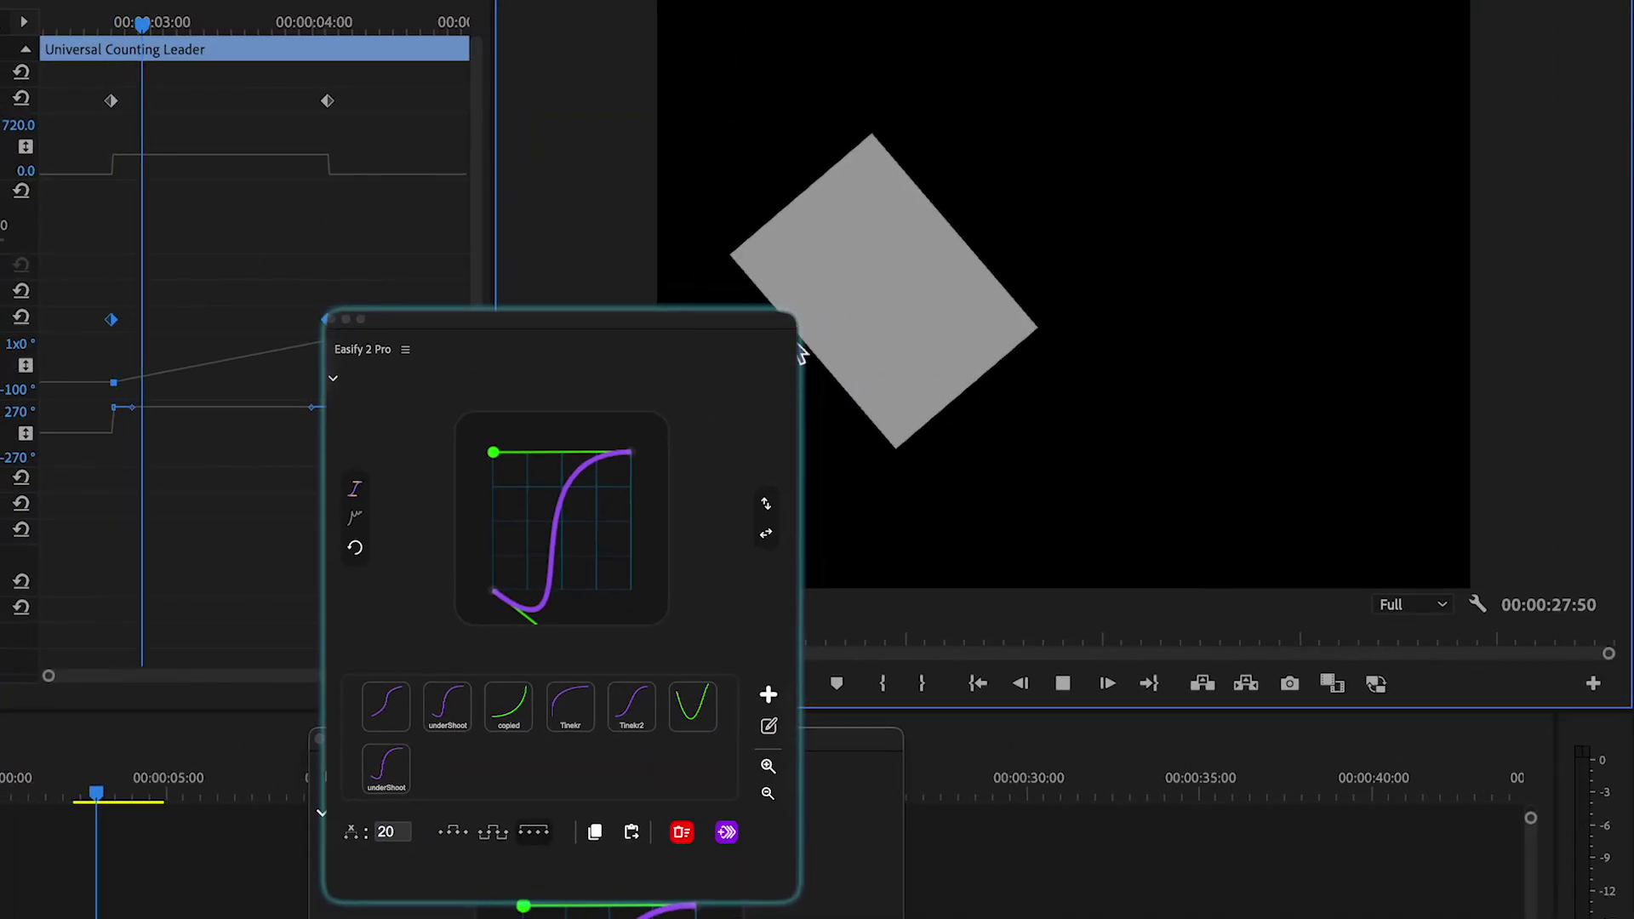
{"action": "key", "text": "space"}
{"action": "left_click_drag", "start_coordinate": [932, 352], "coordinate": [1040, 444]}
{"action": "key", "text": "space"}
{"action": "key", "text": "space"}
Preview the zigzag motion, apply the undershoot curve across all keyframes, and replay the eased animation
{"action": "key", "text": "space"}
{"action": "key", "text": "space"}
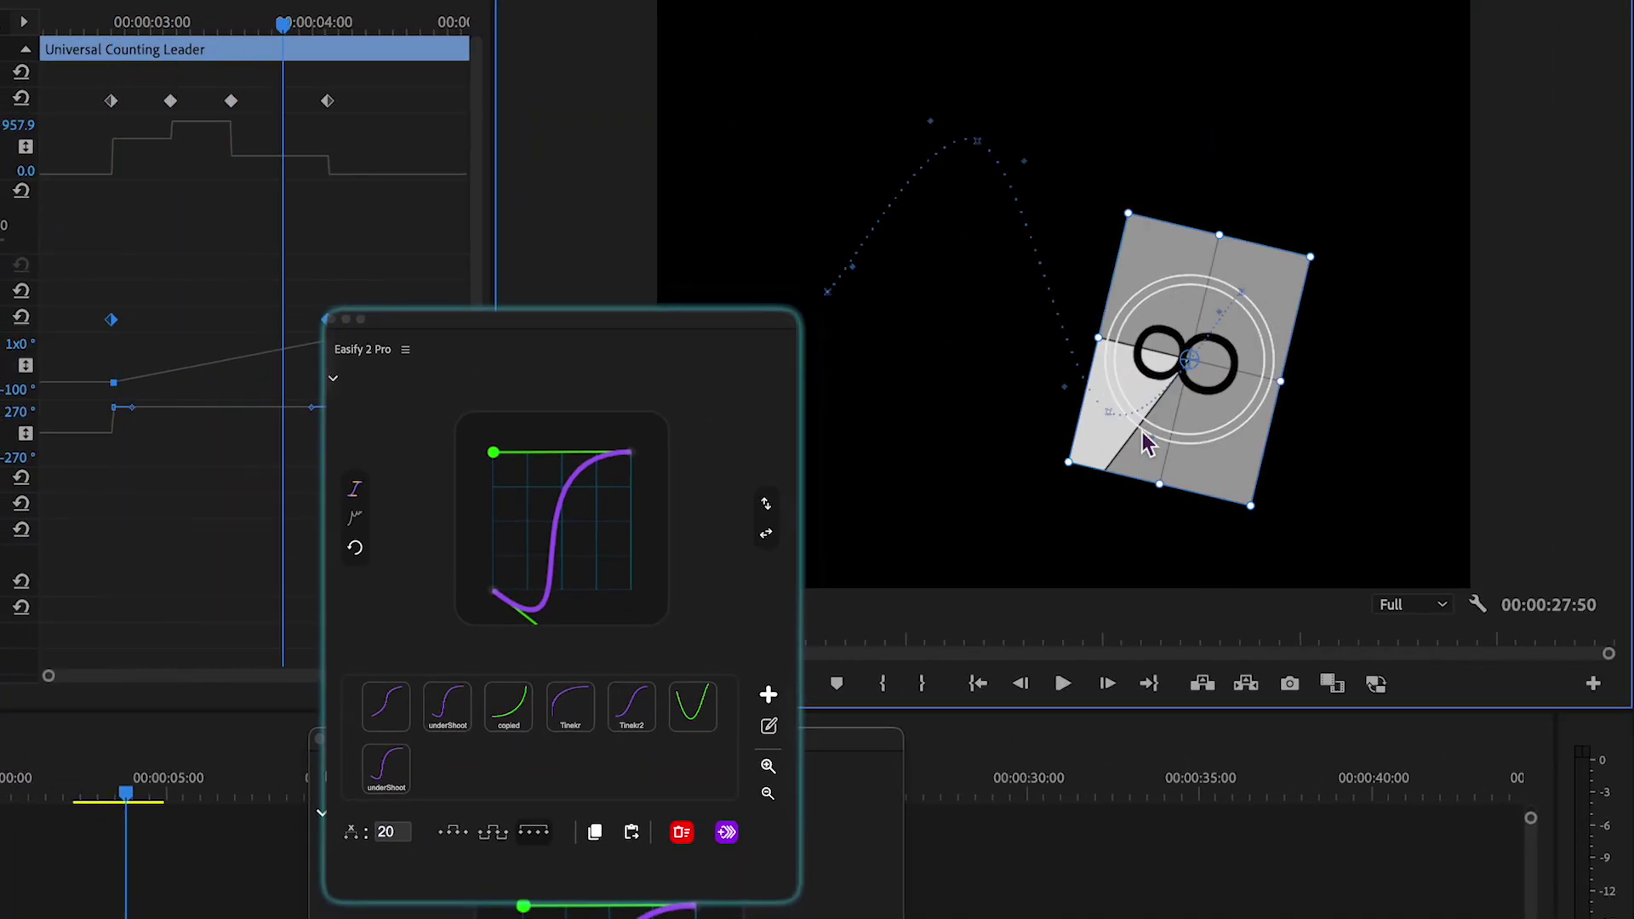
{"action": "left_click_drag", "start_coordinate": [1144, 437], "coordinate": [1116, 240]}
{"action": "left_click", "coordinate": [113, 24]}
{"action": "key", "text": "space"}
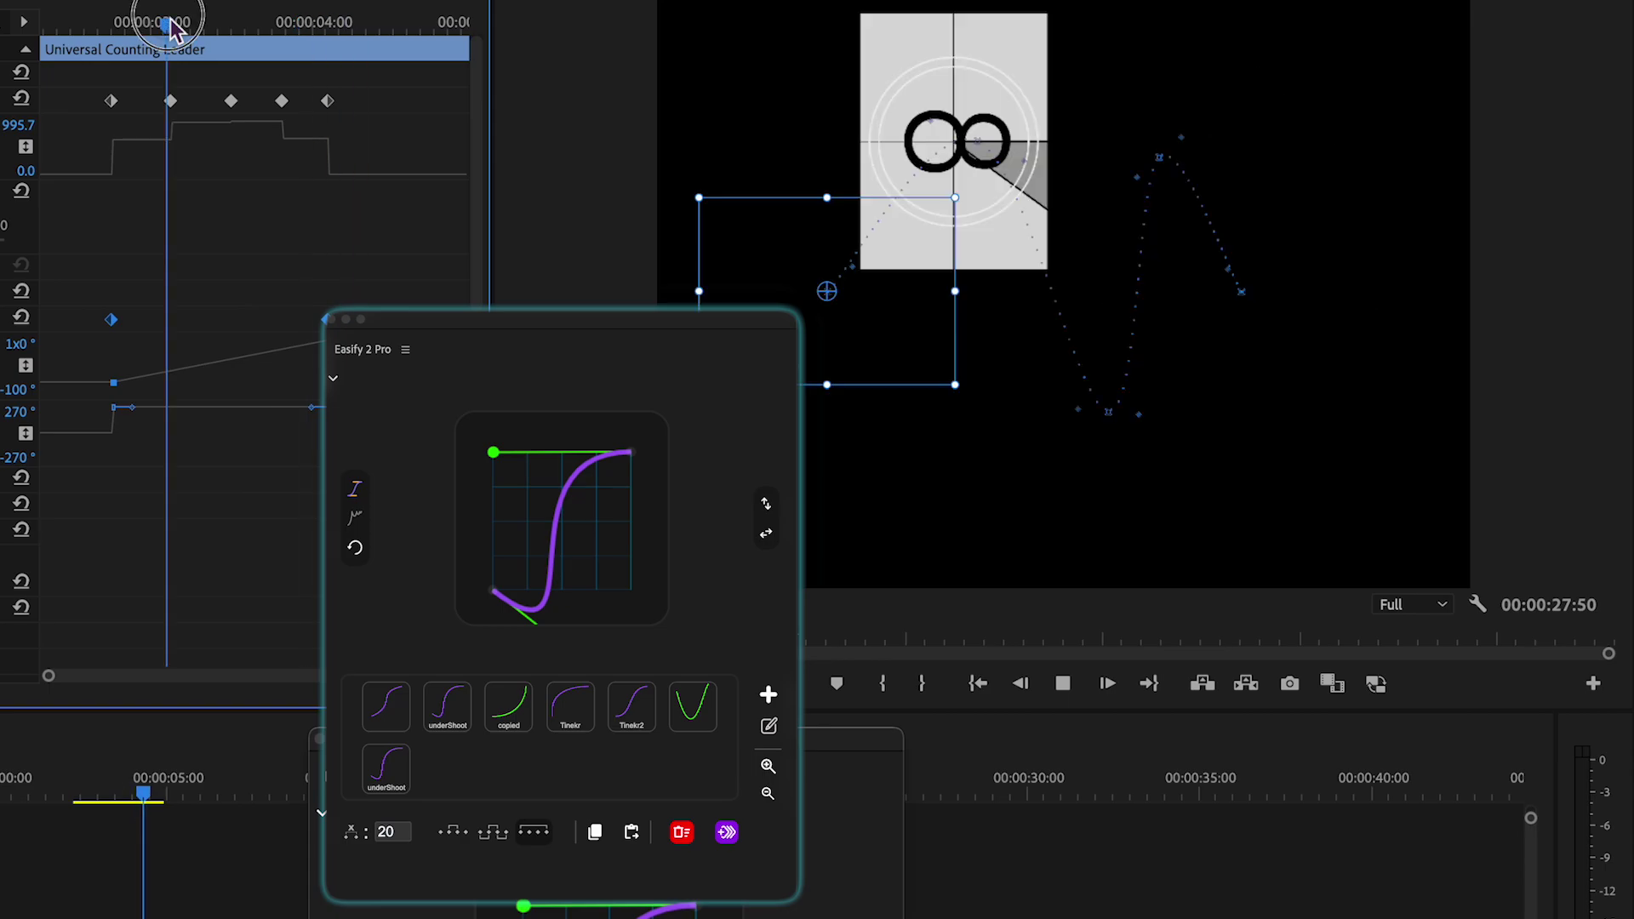
{"action": "left_click_drag", "start_coordinate": [276, 34], "coordinate": [215, 49]}
{"action": "left_click", "coordinate": [729, 833]}
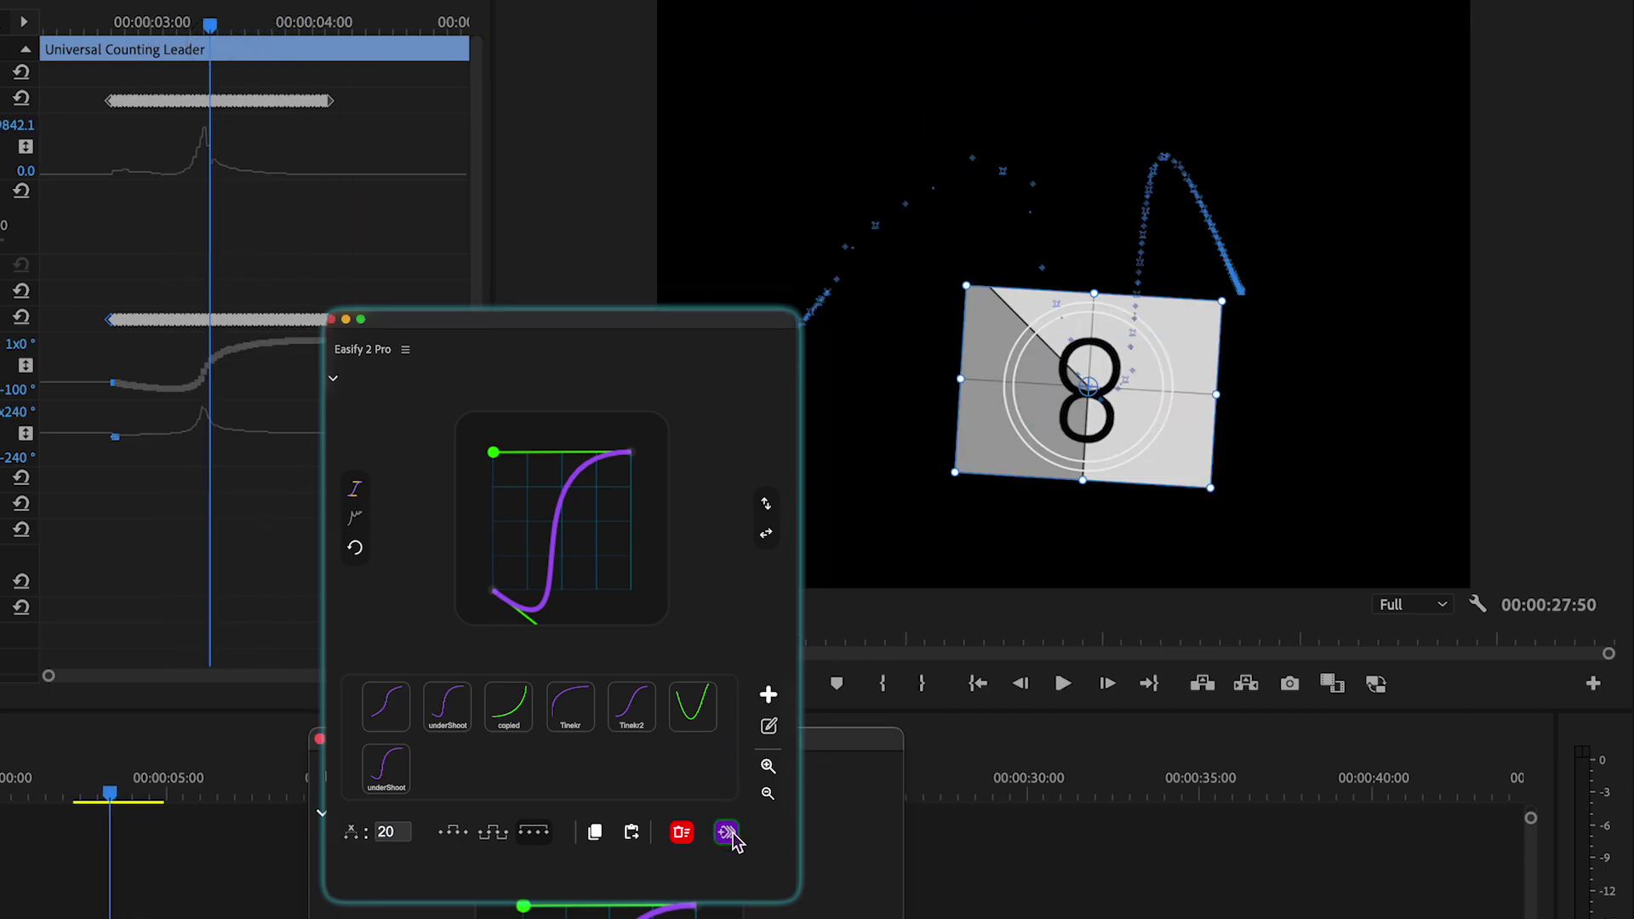
{"action": "left_click", "coordinate": [113, 36]}
{"action": "key", "text": "space"}
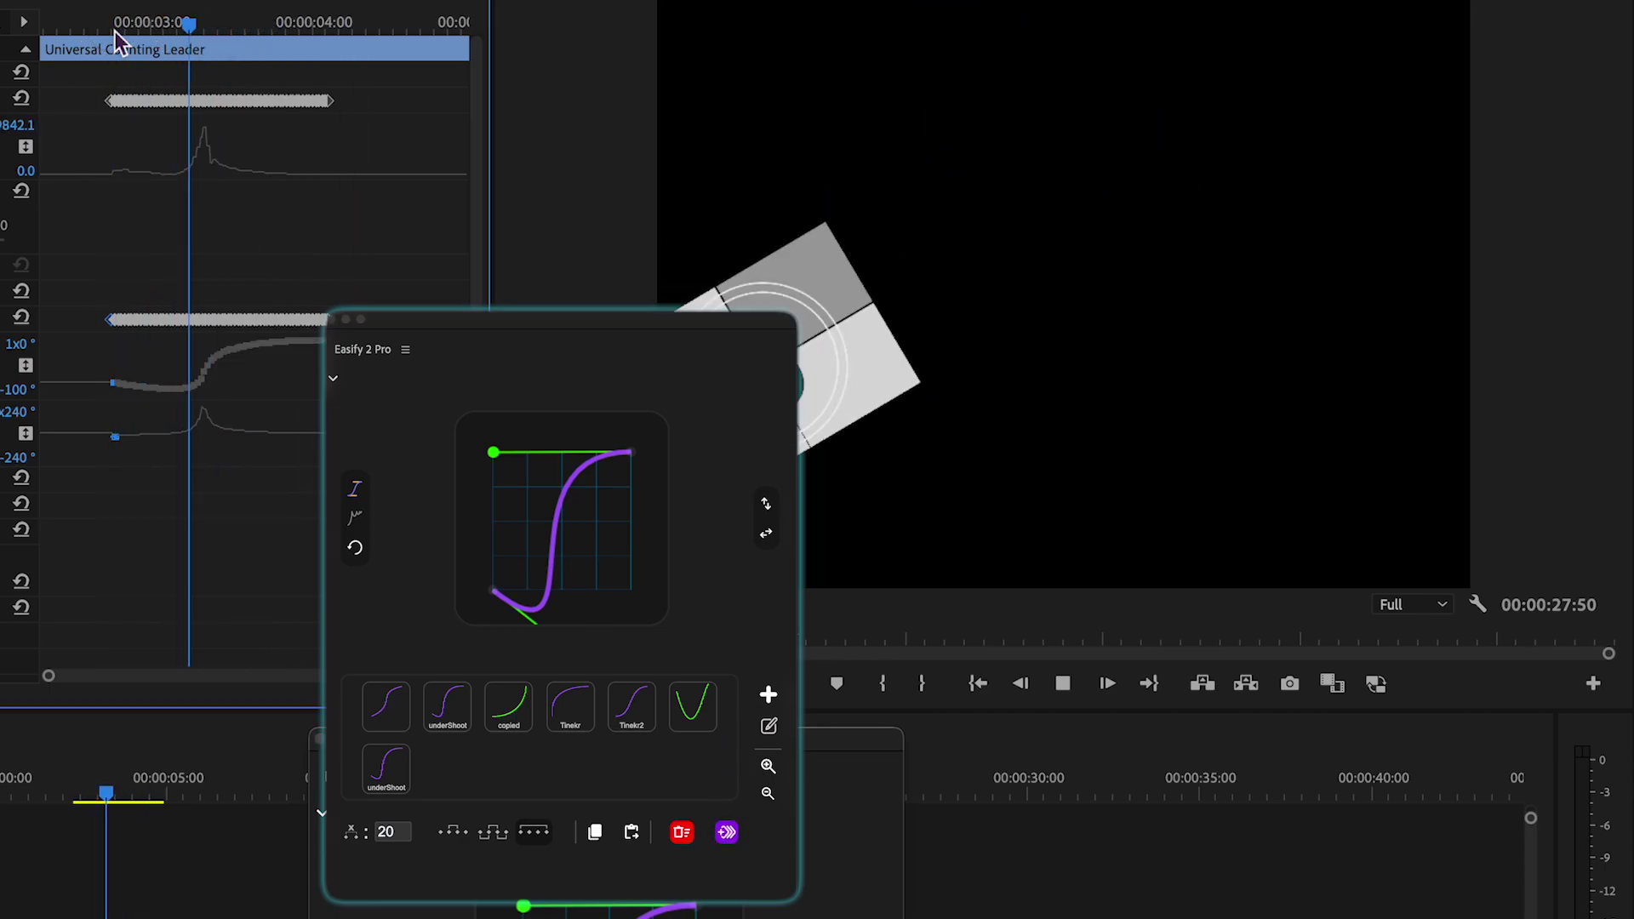
{"action": "left_click", "coordinate": [116, 32]}
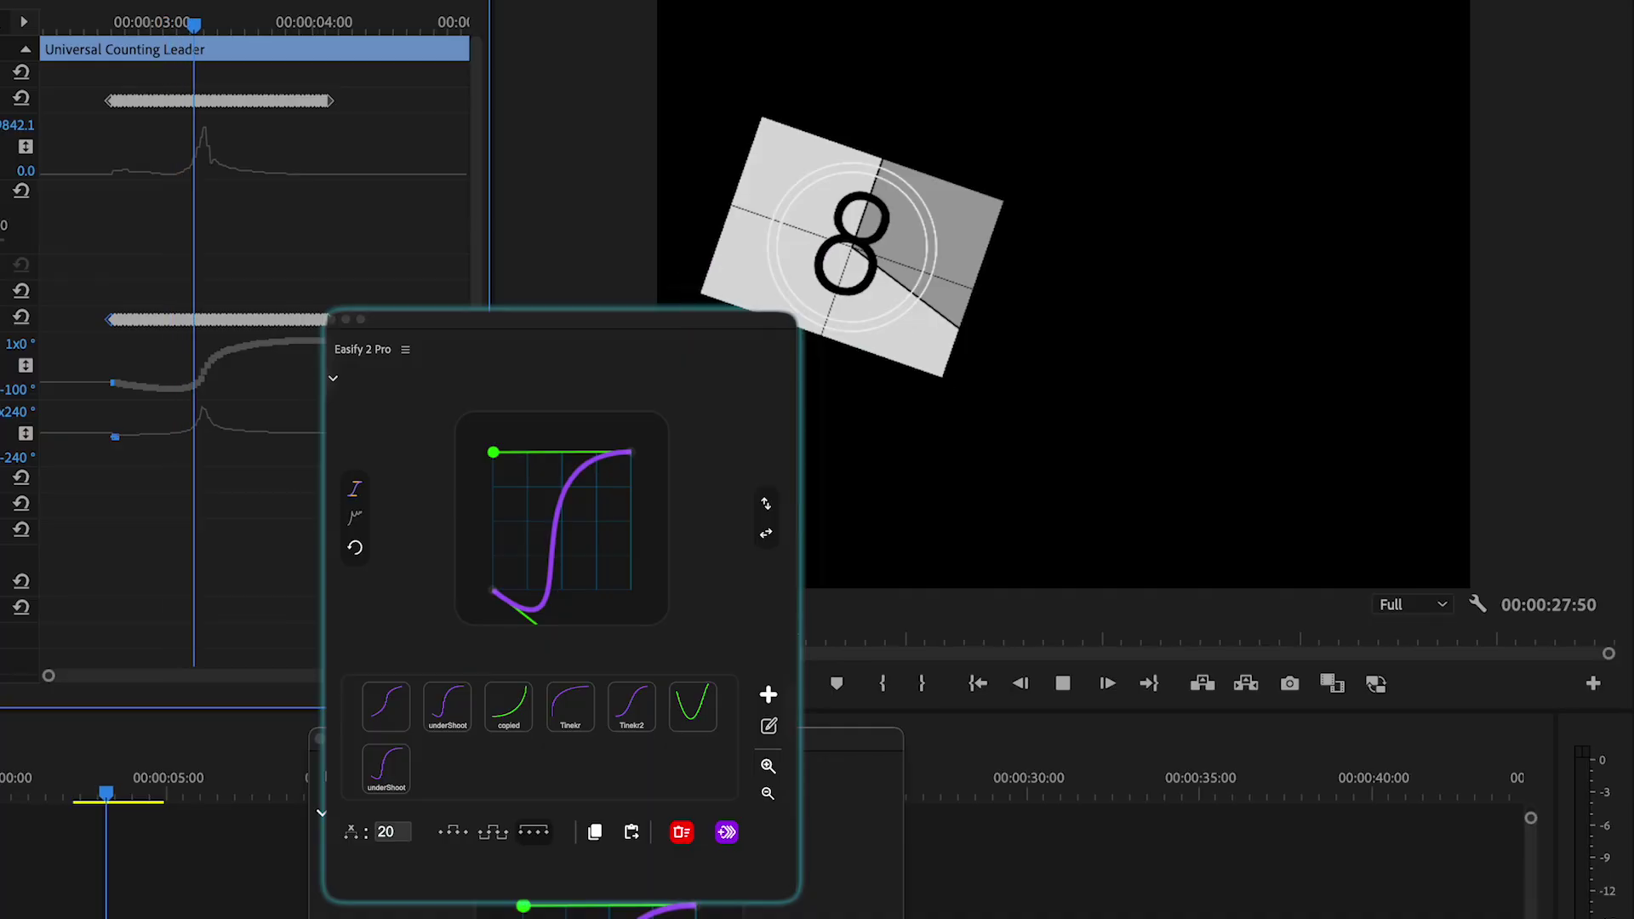
{"action": "key", "text": "space"}
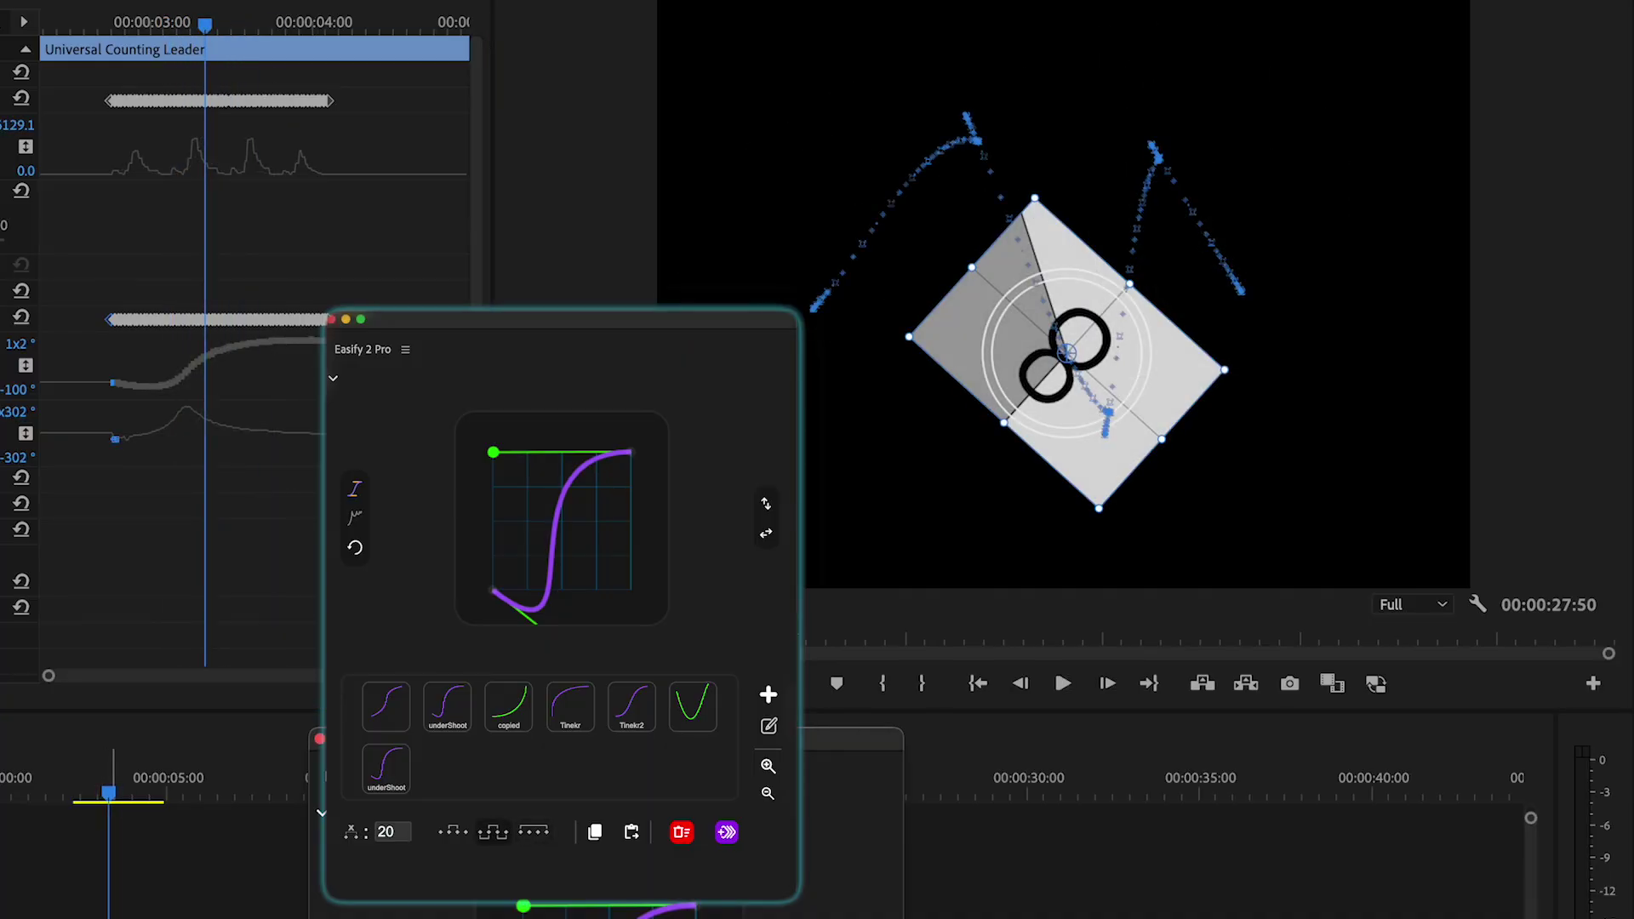
Remove the easing from the clip's keyframes, apply the Tinekr2 preset, and remove that easing as well
{"action": "left_click", "coordinate": [681, 833]}
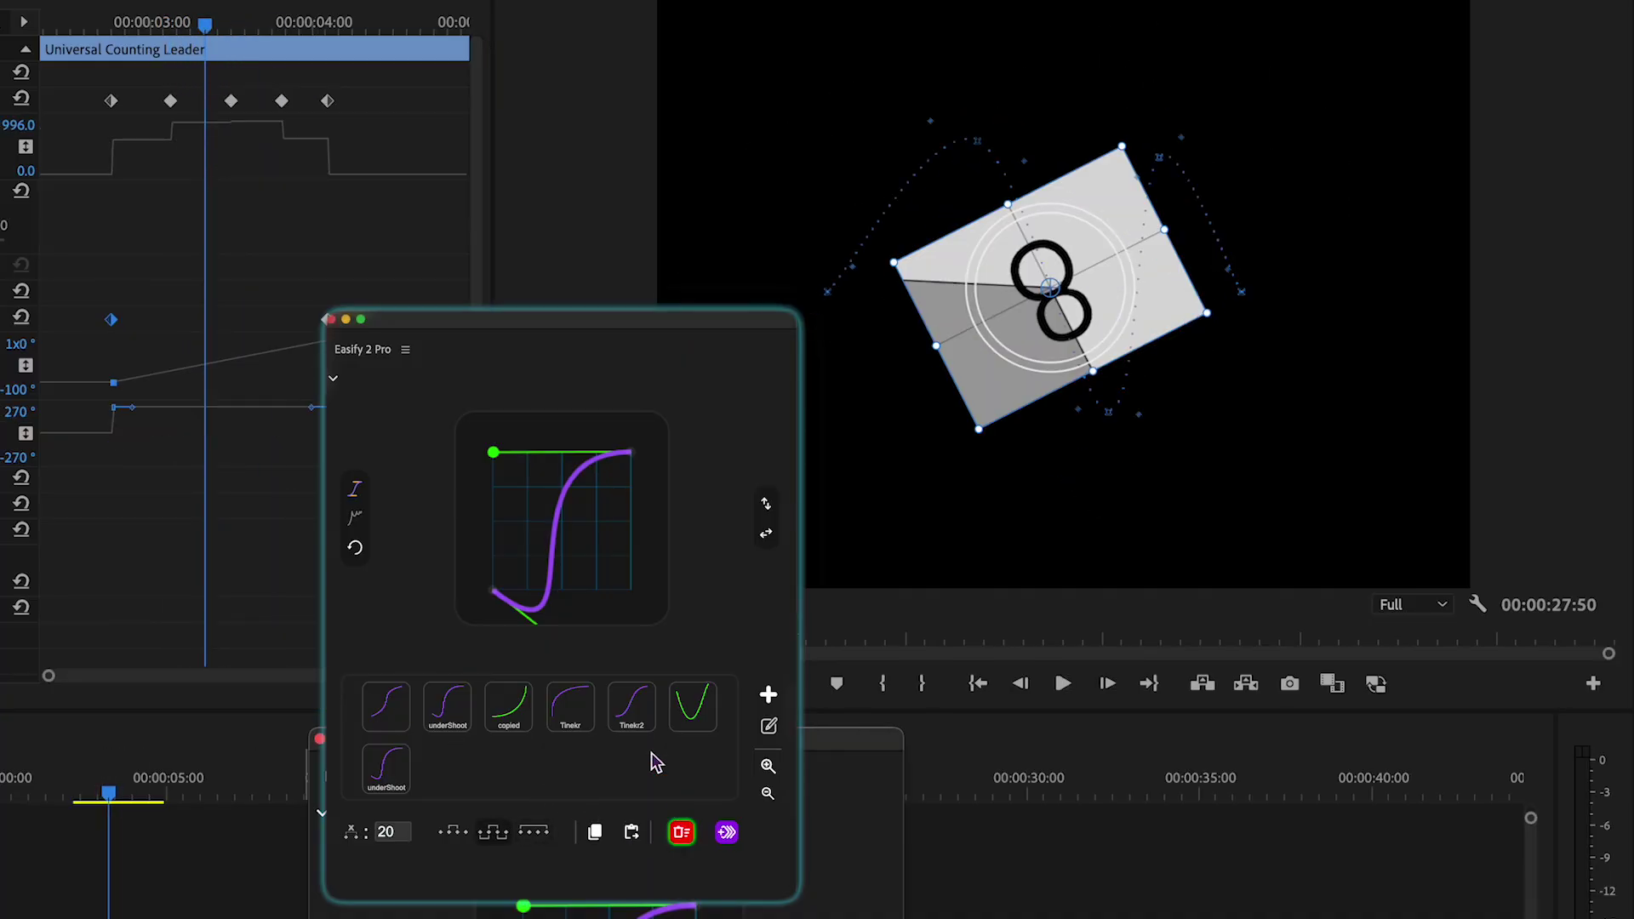
{"action": "left_click", "coordinate": [638, 704]}
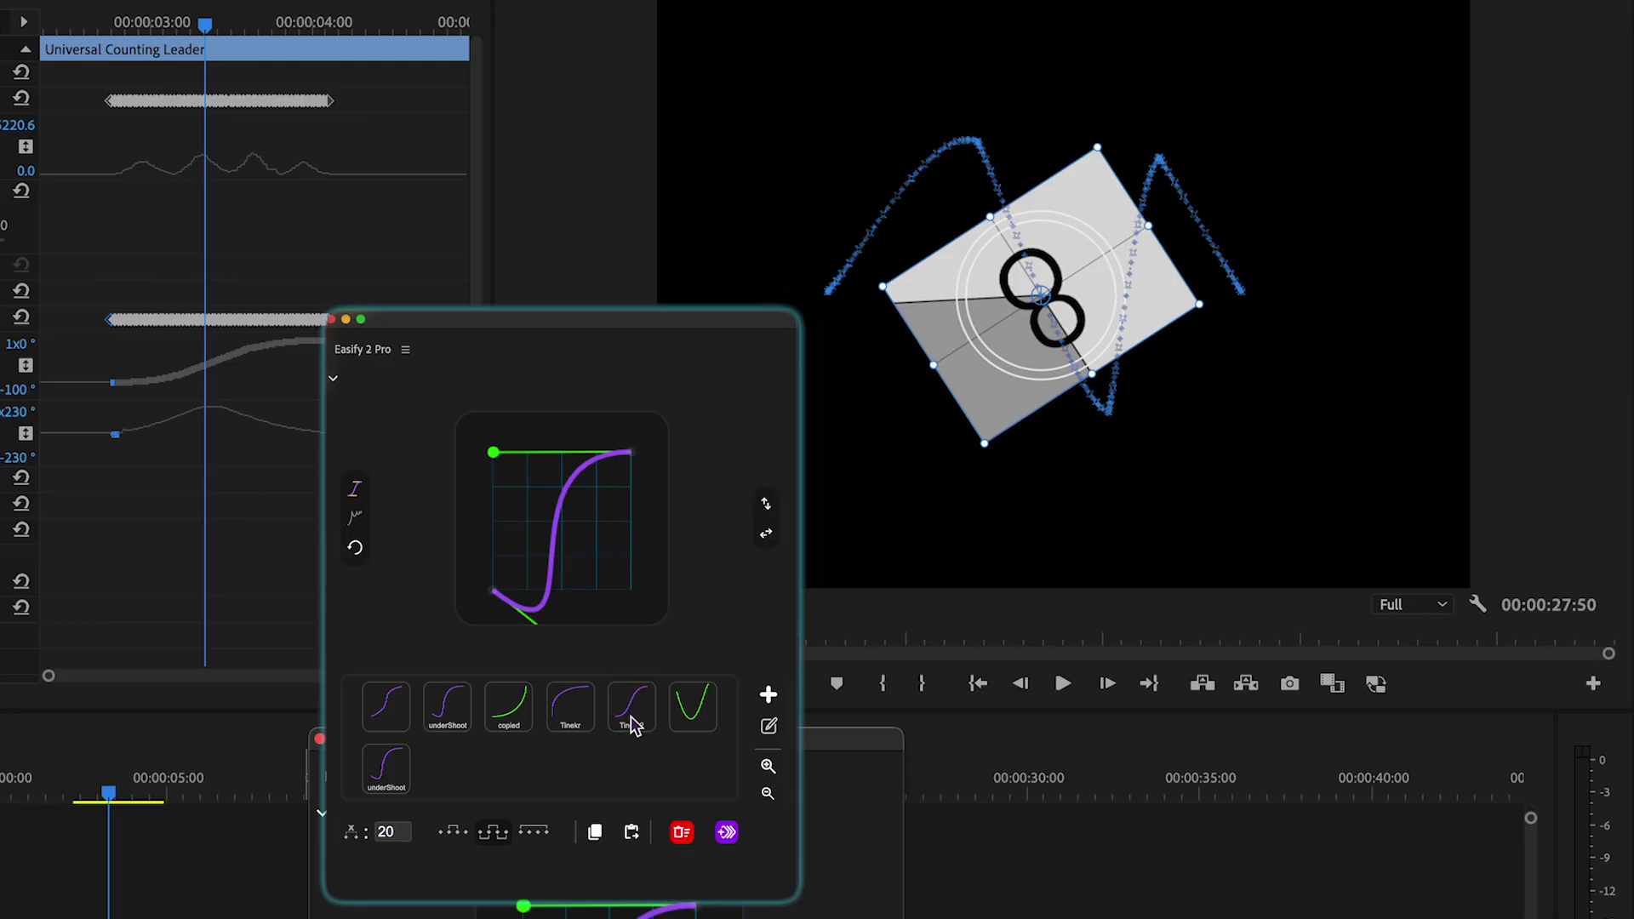
{"action": "left_click", "coordinate": [682, 833]}
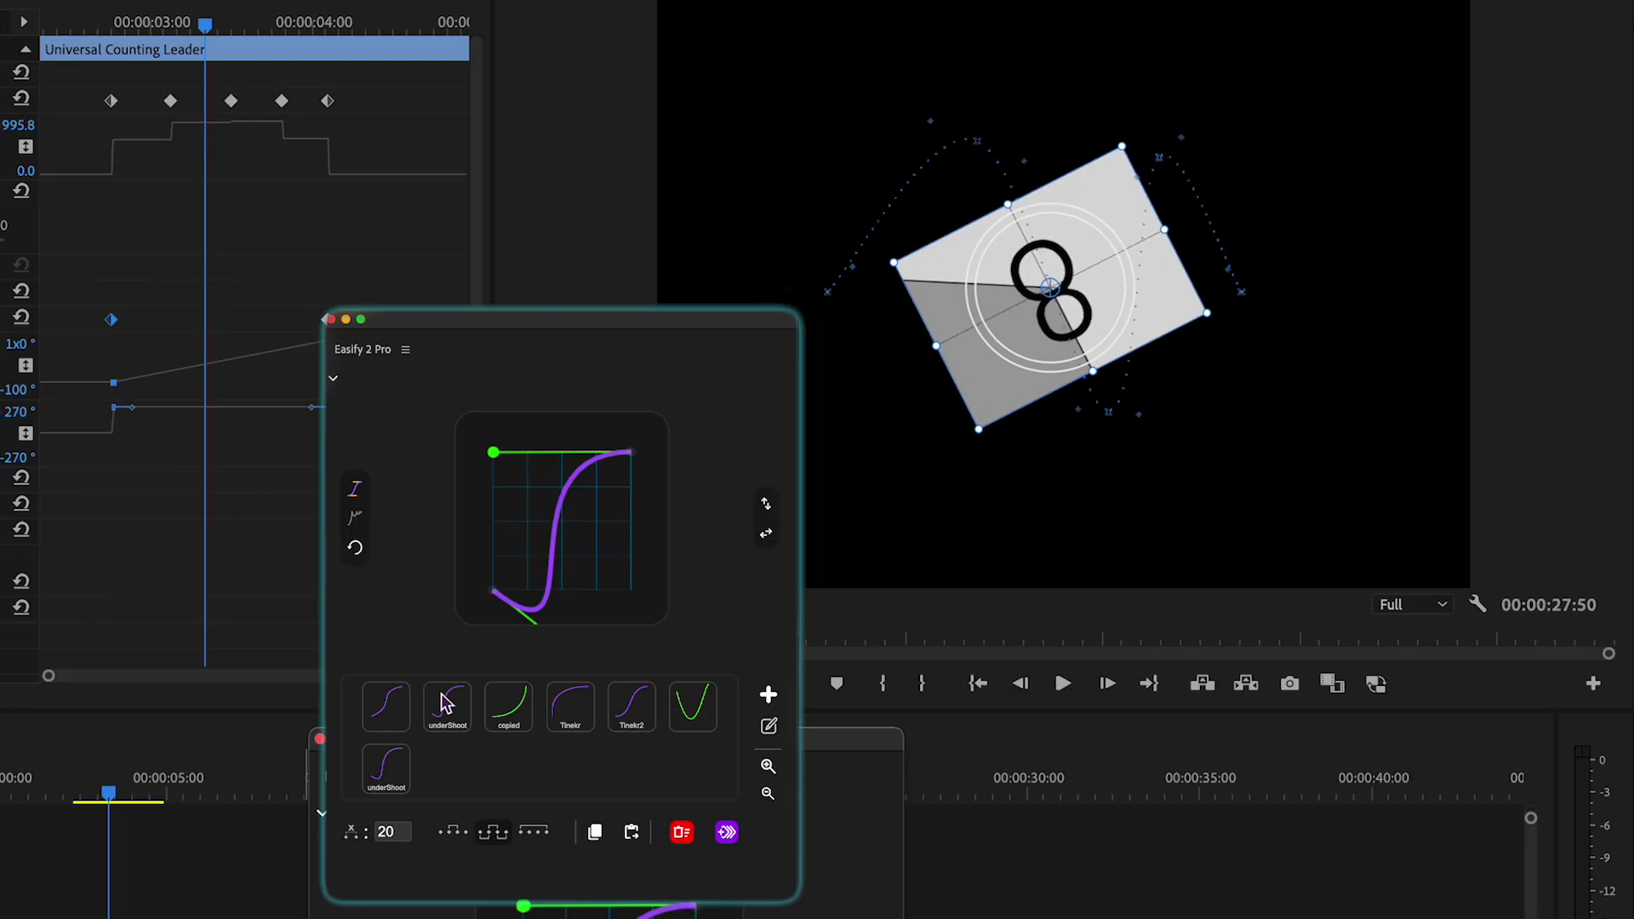
Try the underShoot, copied, Tinekr, second underShoot, unnamed S-curve and Tinekr2 presets in turn on the clip's keyframes
{"action": "left_click", "coordinate": [448, 706]}
{"action": "left_click", "coordinate": [512, 705]}
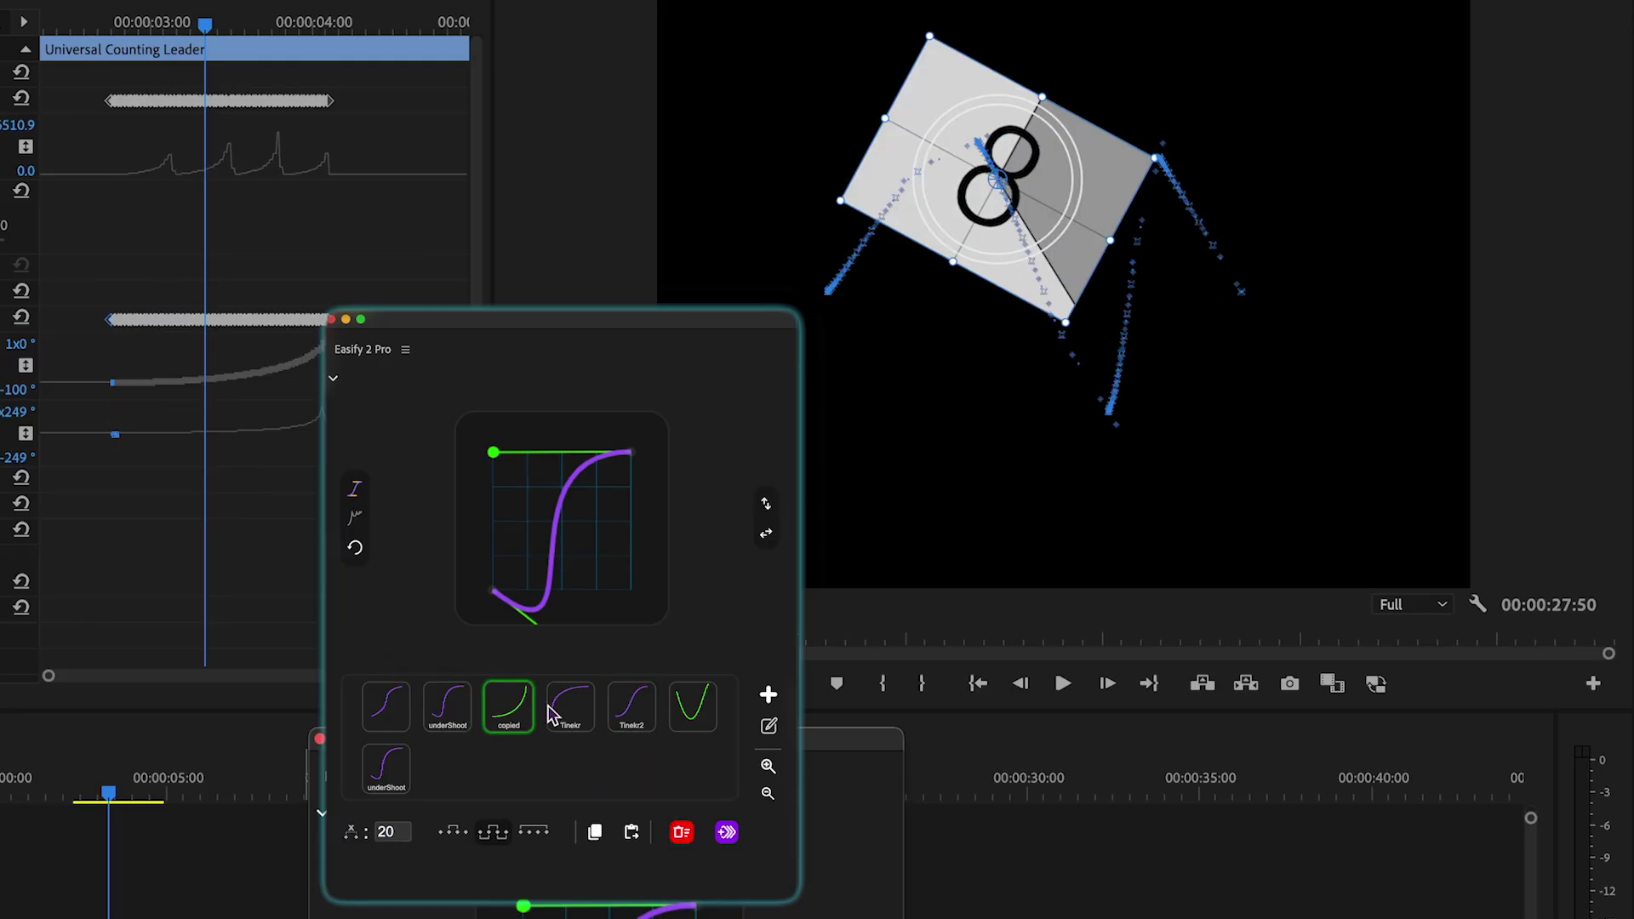
{"action": "left_click", "coordinate": [572, 711]}
{"action": "left_click", "coordinate": [392, 757]}
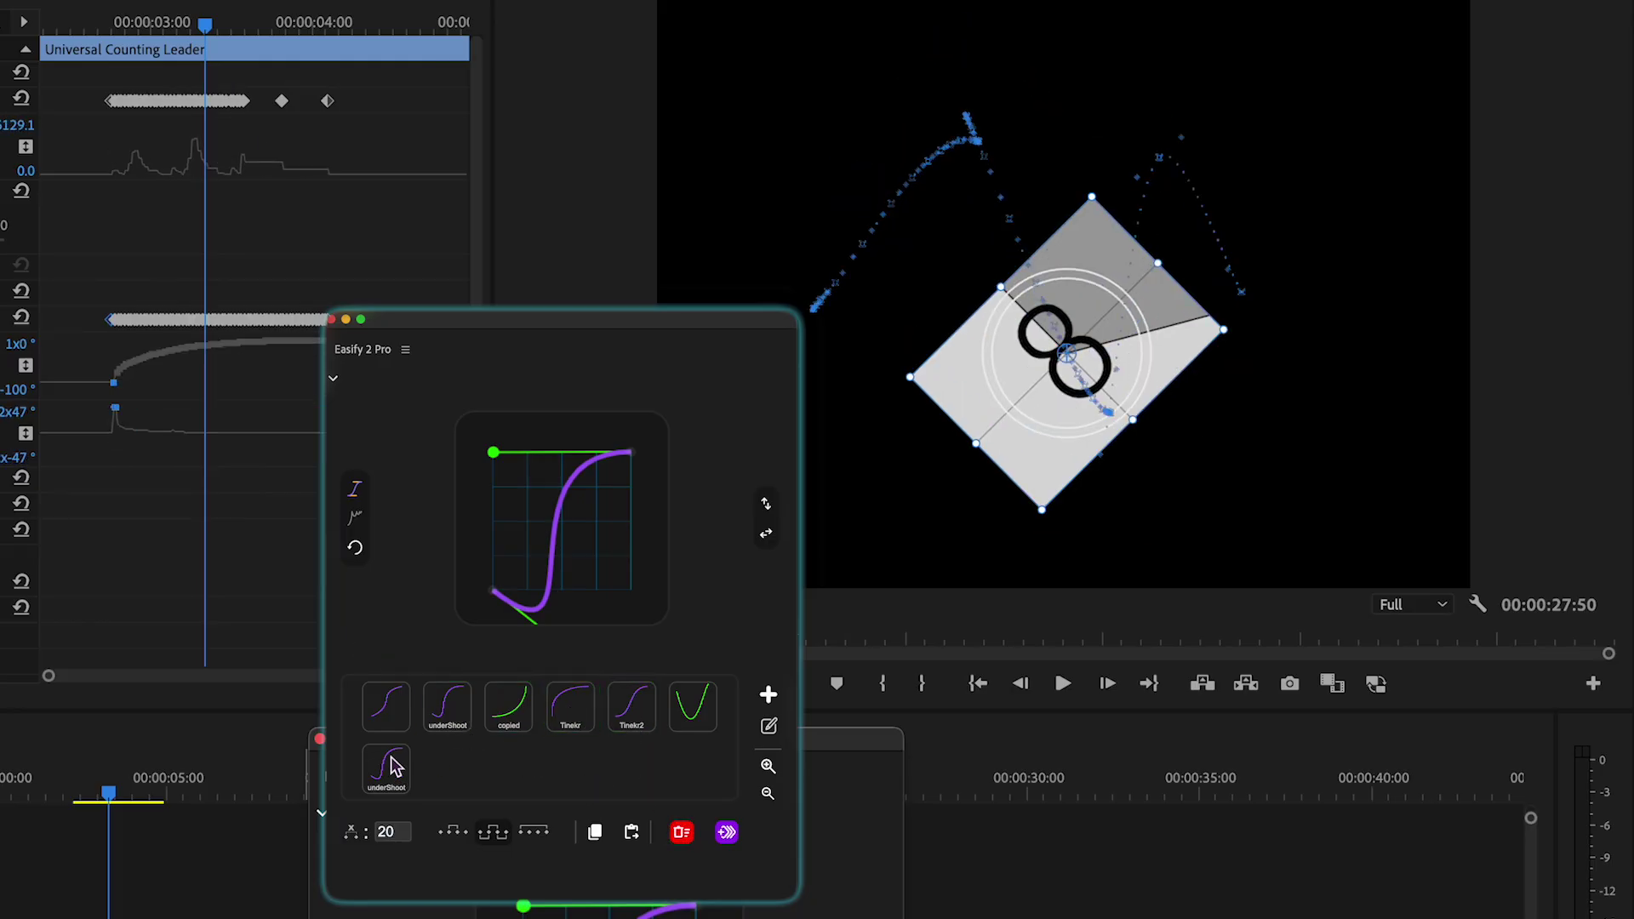
{"action": "left_click", "coordinate": [385, 701]}
{"action": "left_click", "coordinate": [628, 709]}
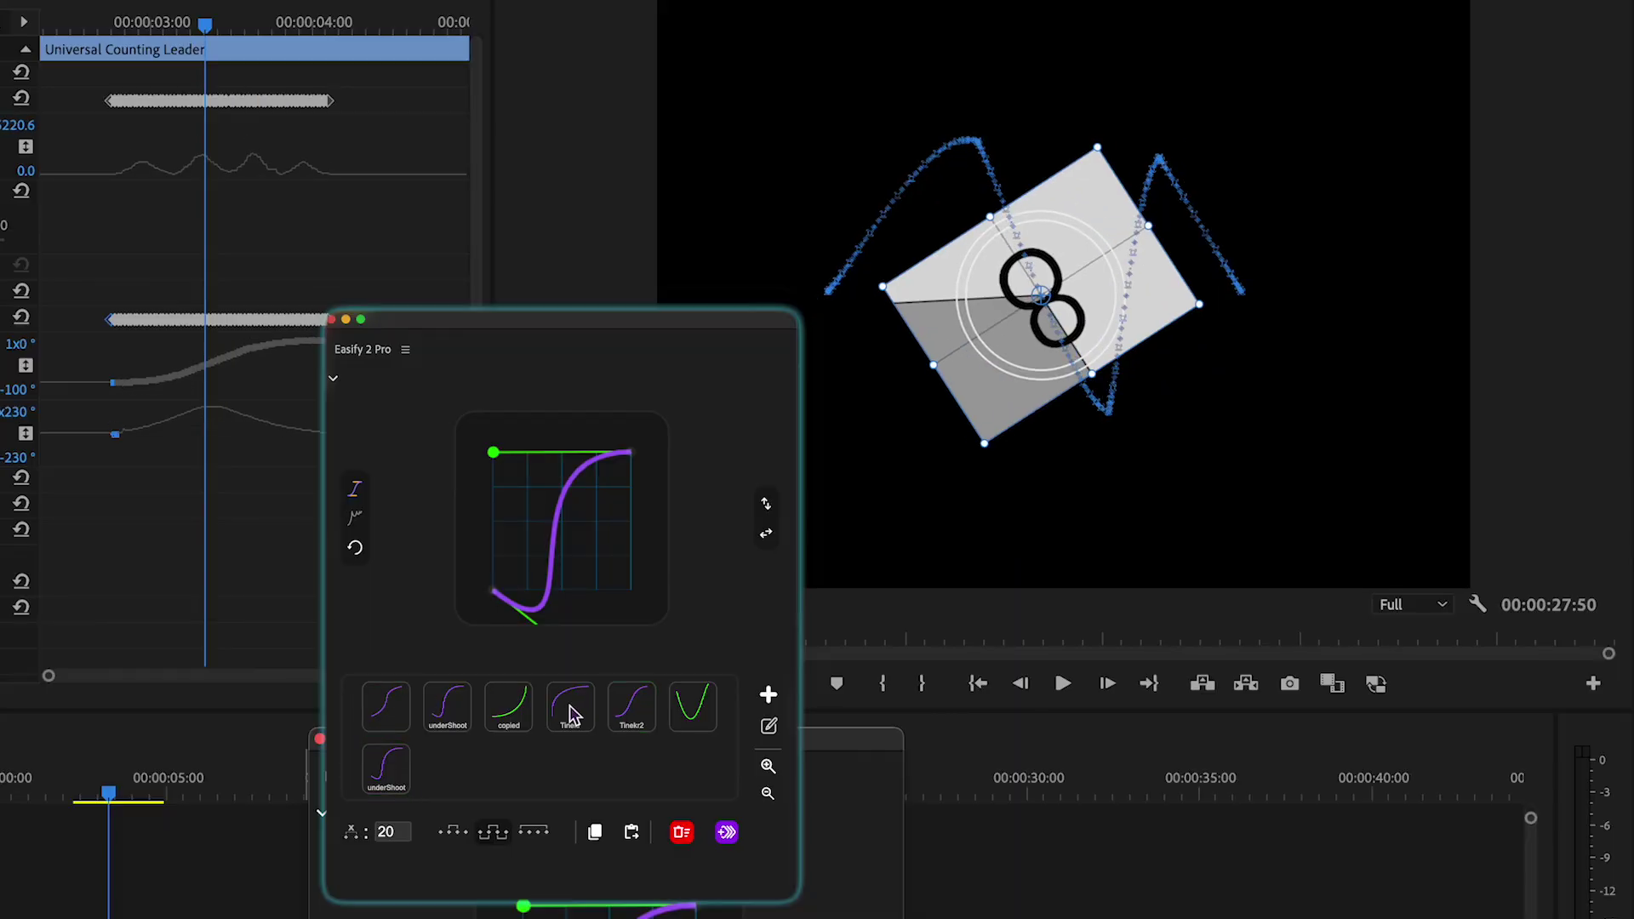
Curve the clip's motion path around its middle Position keyframe and apply the Tinekr preset to the keyframes
{"action": "left_click_drag", "start_coordinate": [1123, 380], "coordinate": [1044, 208]}
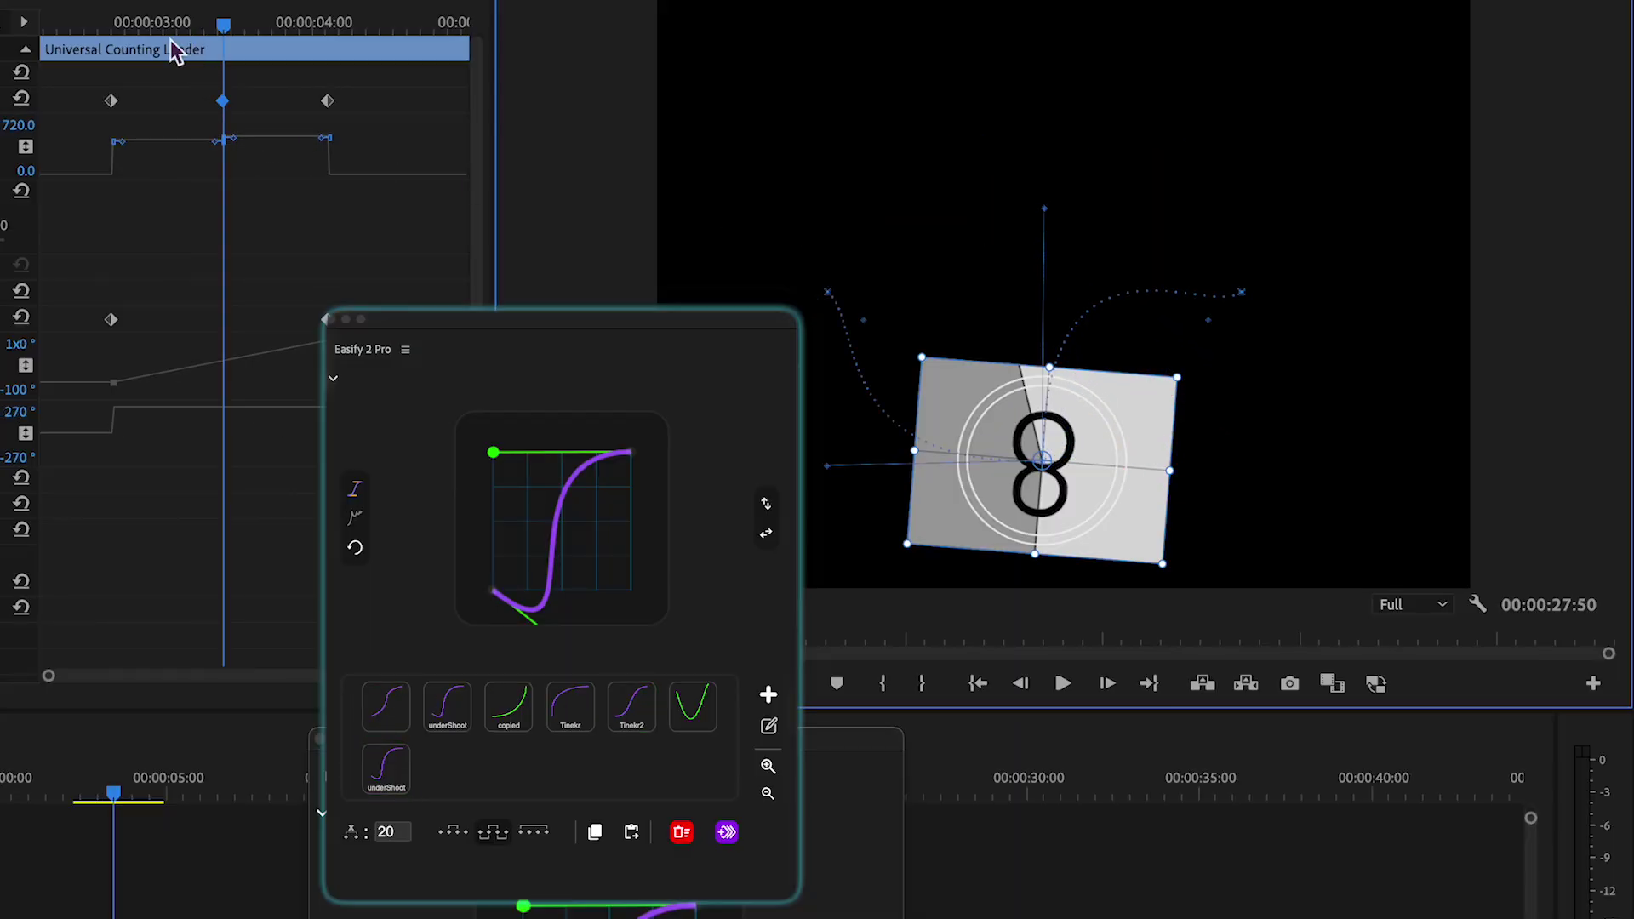
{"action": "left_click_drag", "start_coordinate": [140, 15], "coordinate": [223, 24]}
{"action": "left_click", "coordinate": [563, 700]}
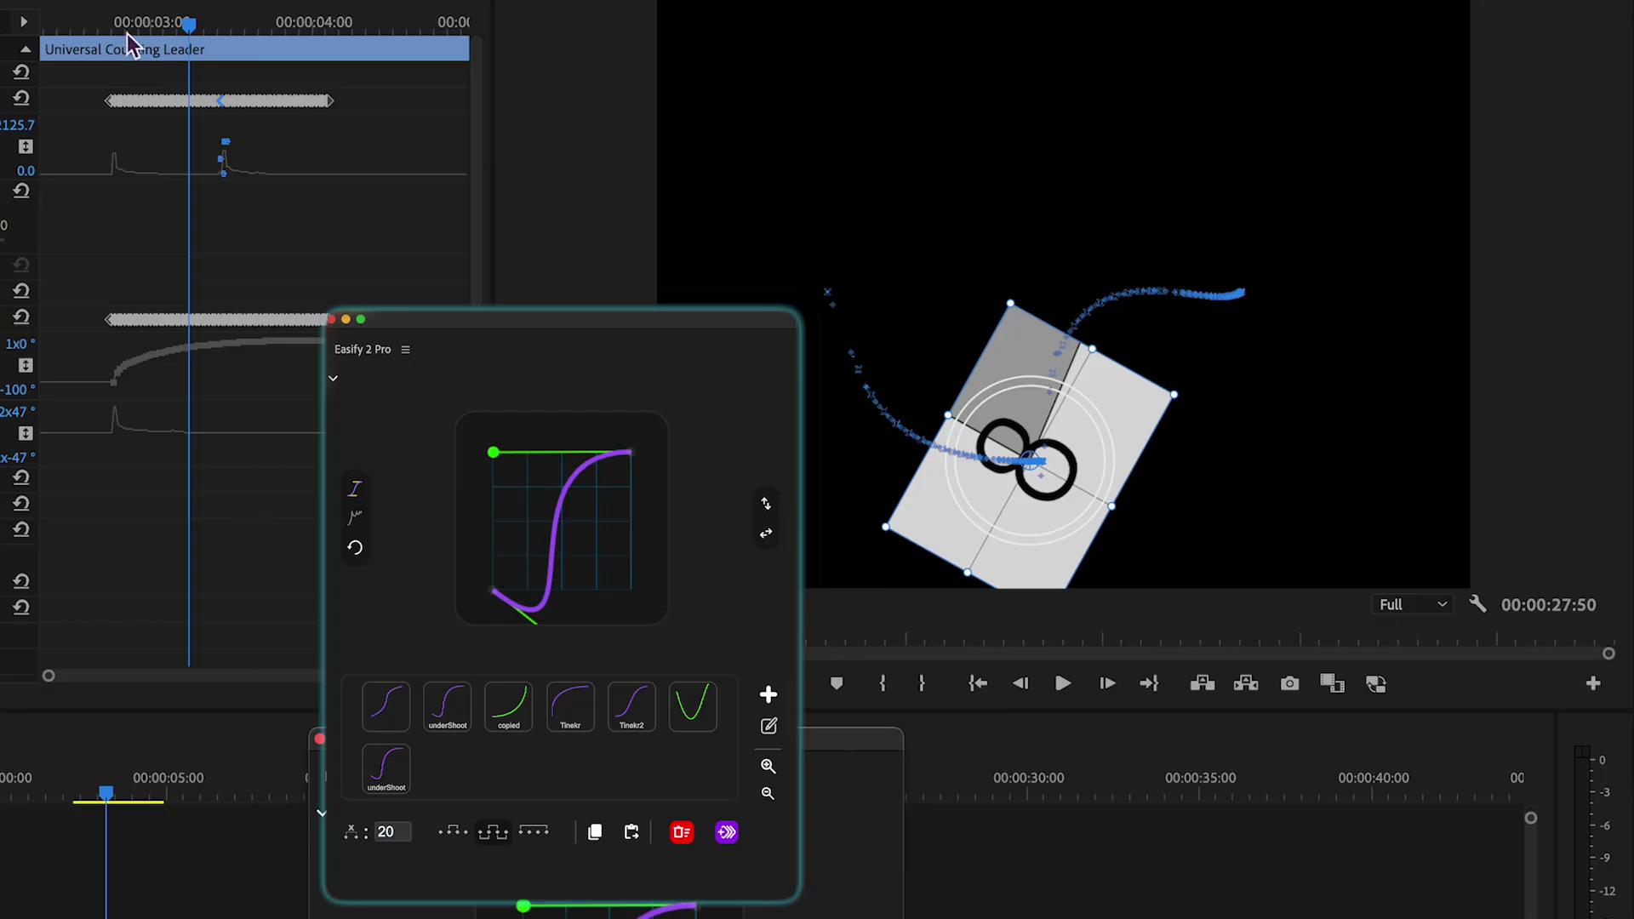
Remove the easing from the Universal Counting Leader clip's keyframes and set the easing keyframe interval to 1
{"action": "left_click", "coordinate": [237, 24]}
{"action": "left_click", "coordinate": [682, 834]}
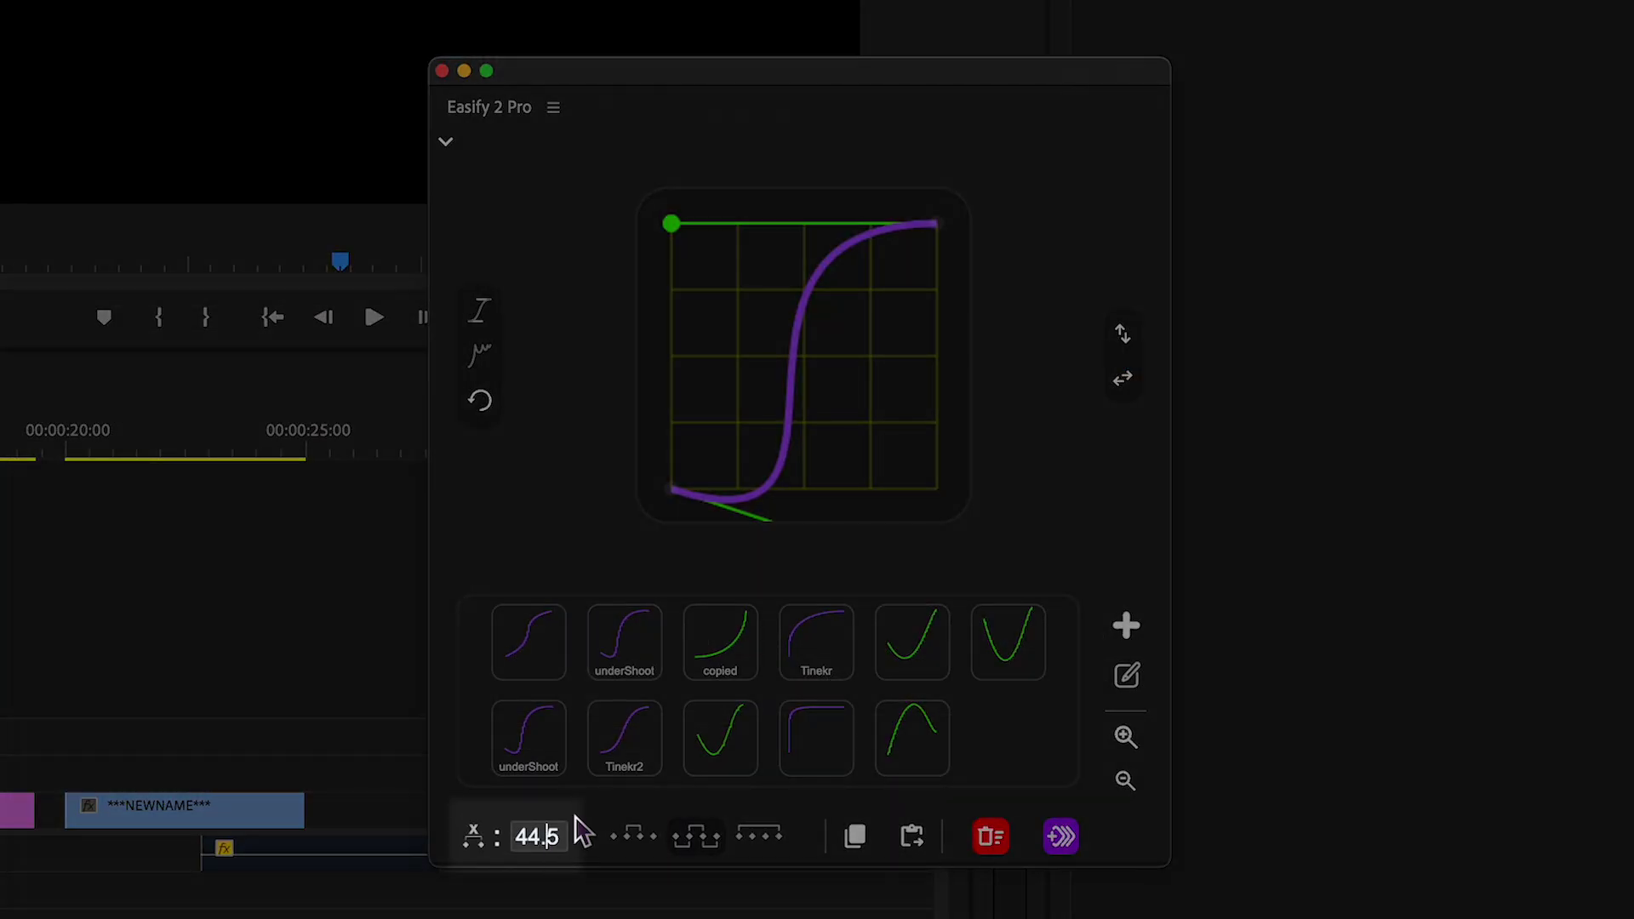
{"action": "left_click", "coordinate": [552, 824]}
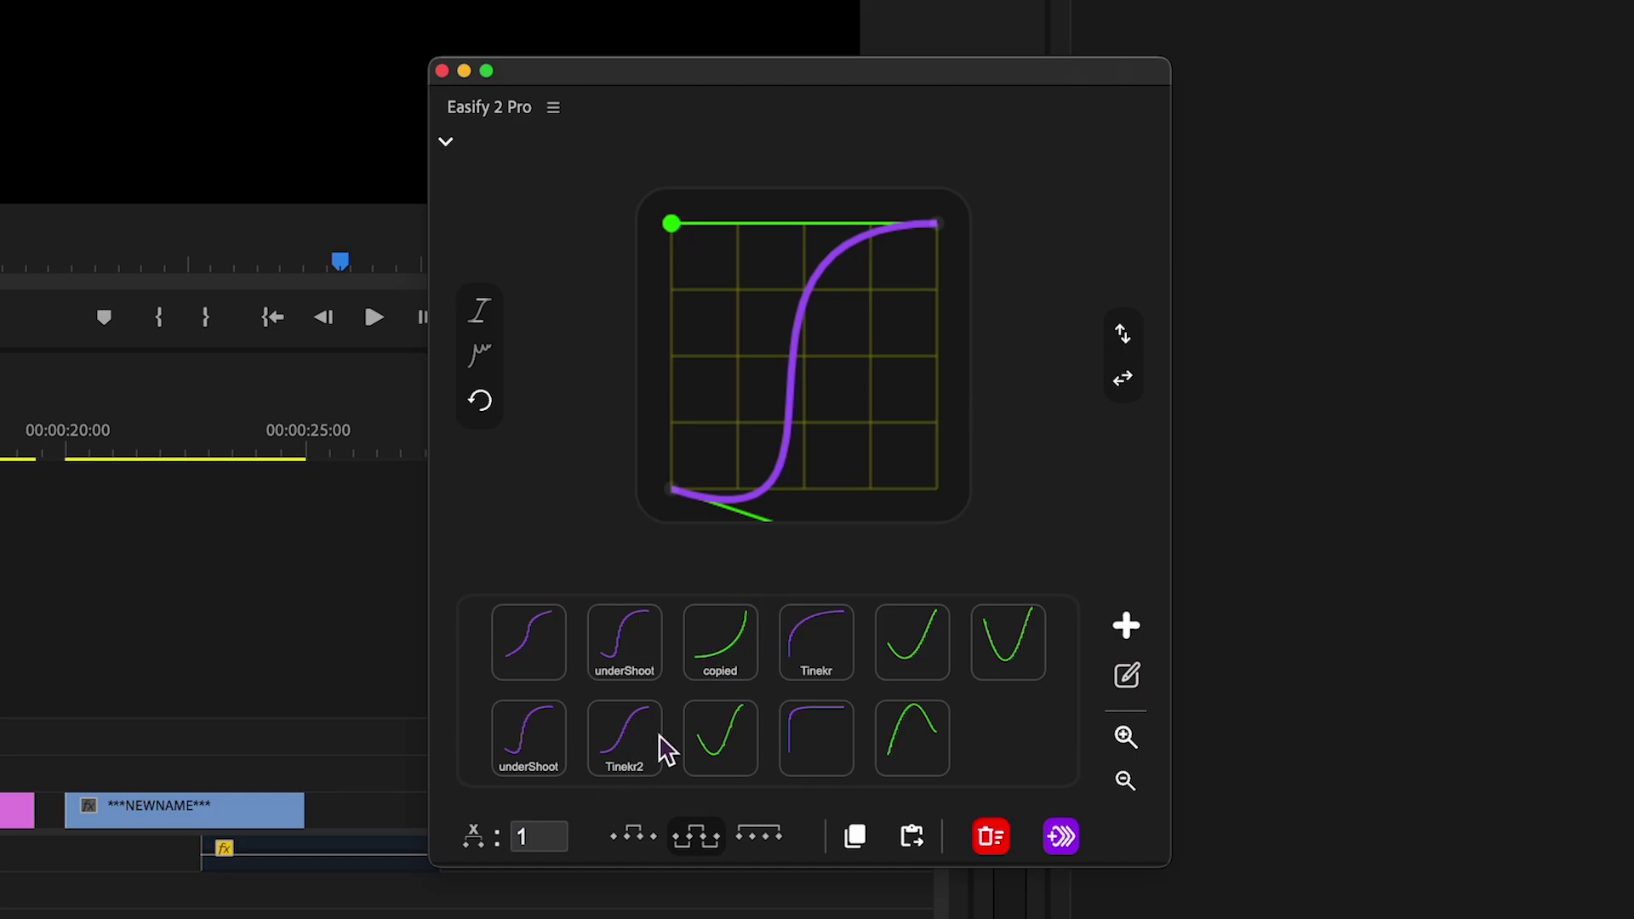
{"action": "left_click_drag", "start_coordinate": [537, 845], "coordinate": [476, 855]}
{"action": "left_click", "coordinate": [924, 414]}
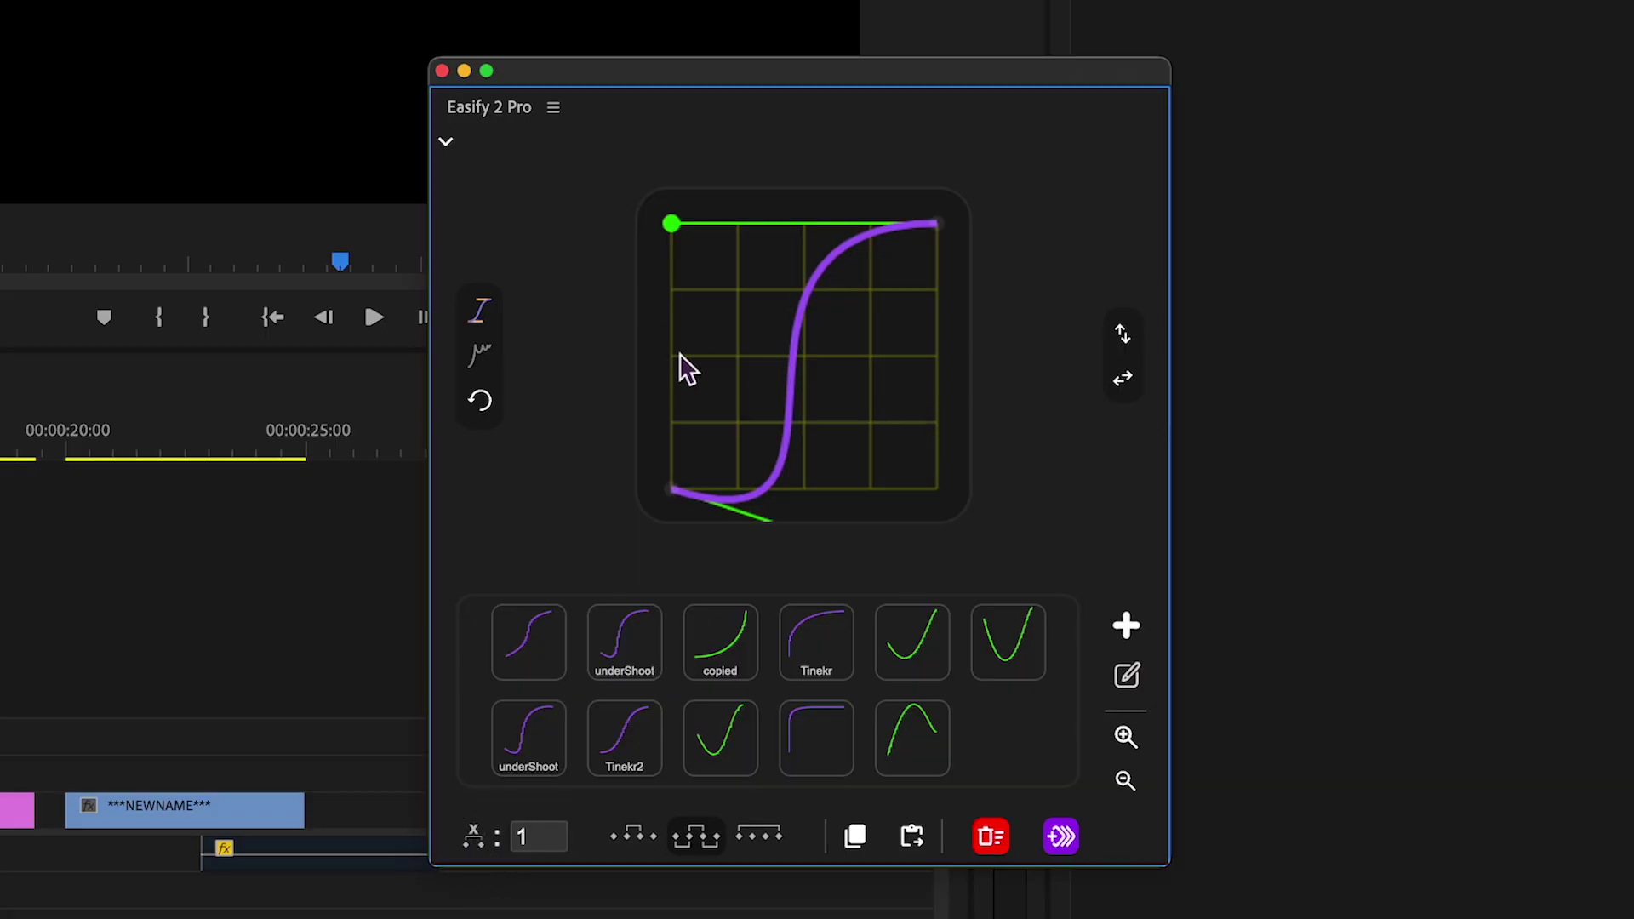
Switch to the two-part function curve editor, step through the easing types of its linked halves, and choose Cubic
{"action": "left_click", "coordinate": [481, 357]}
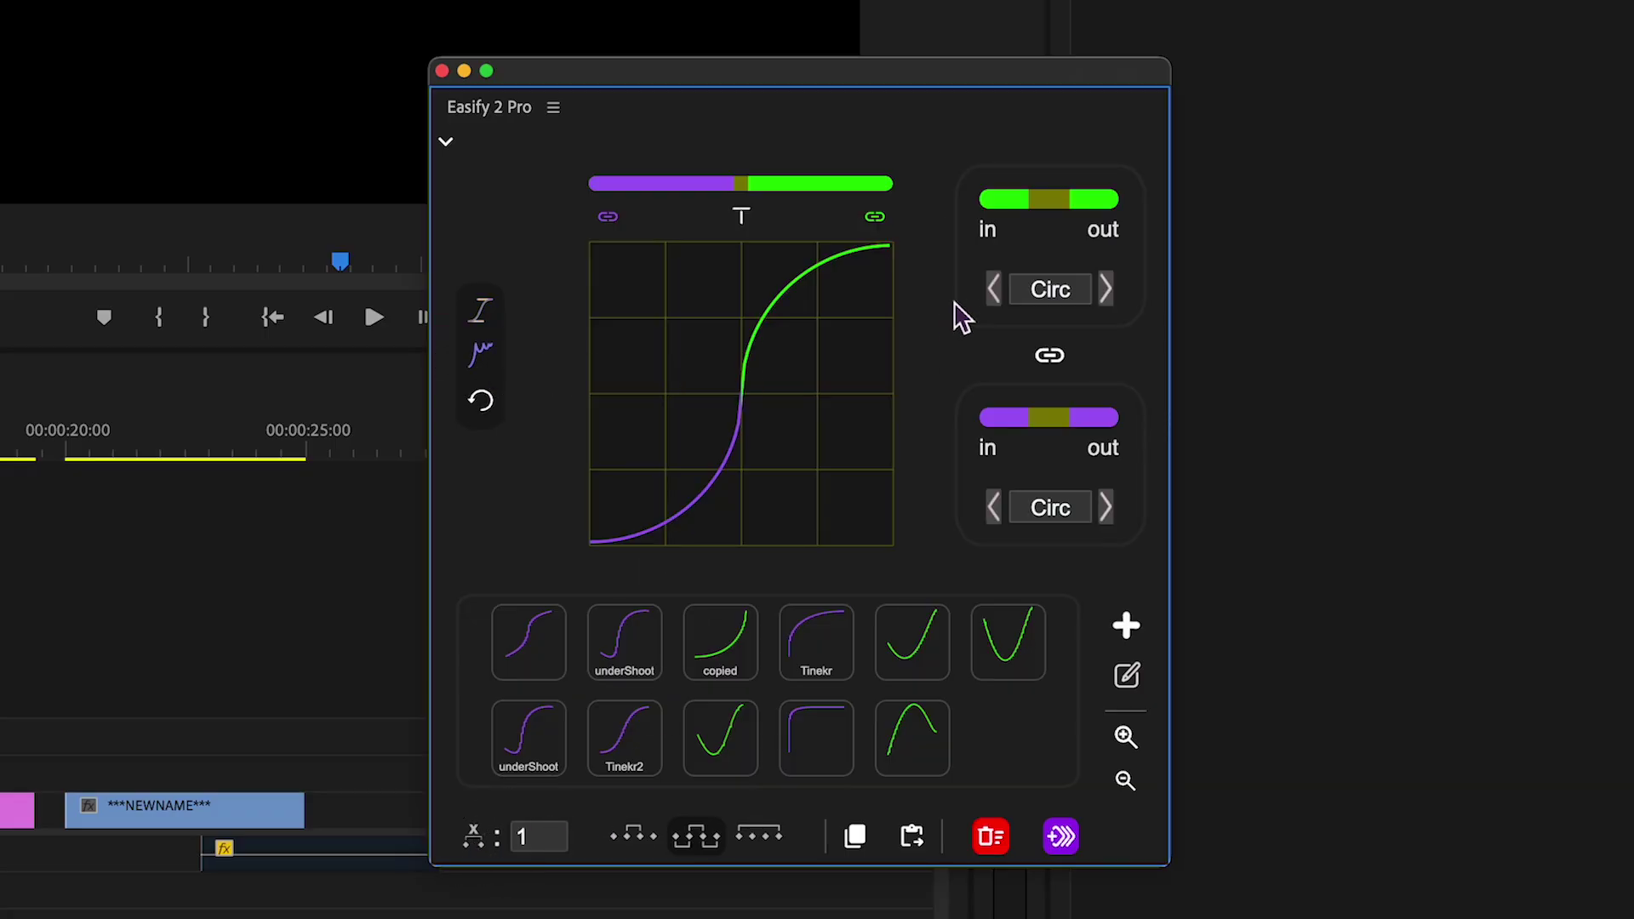
{"action": "left_click", "coordinate": [1004, 291]}
{"action": "left_click", "coordinate": [1004, 291]}
{"action": "left_click", "coordinate": [1106, 289]}
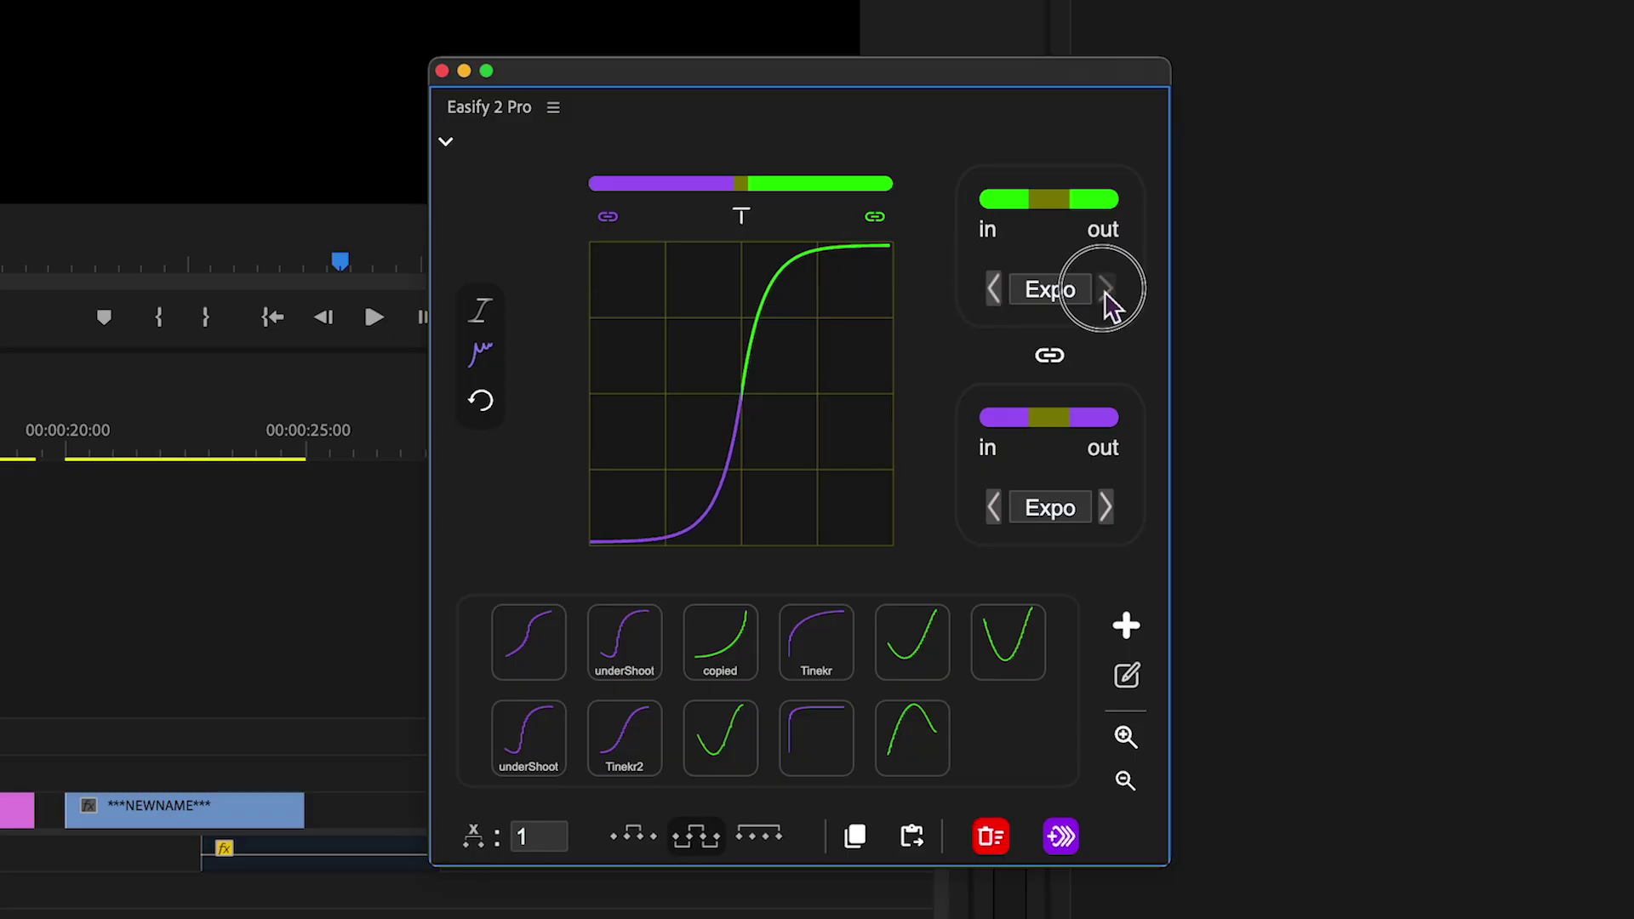
{"action": "left_click", "coordinate": [1106, 289]}
{"action": "left_click", "coordinate": [1056, 300]}
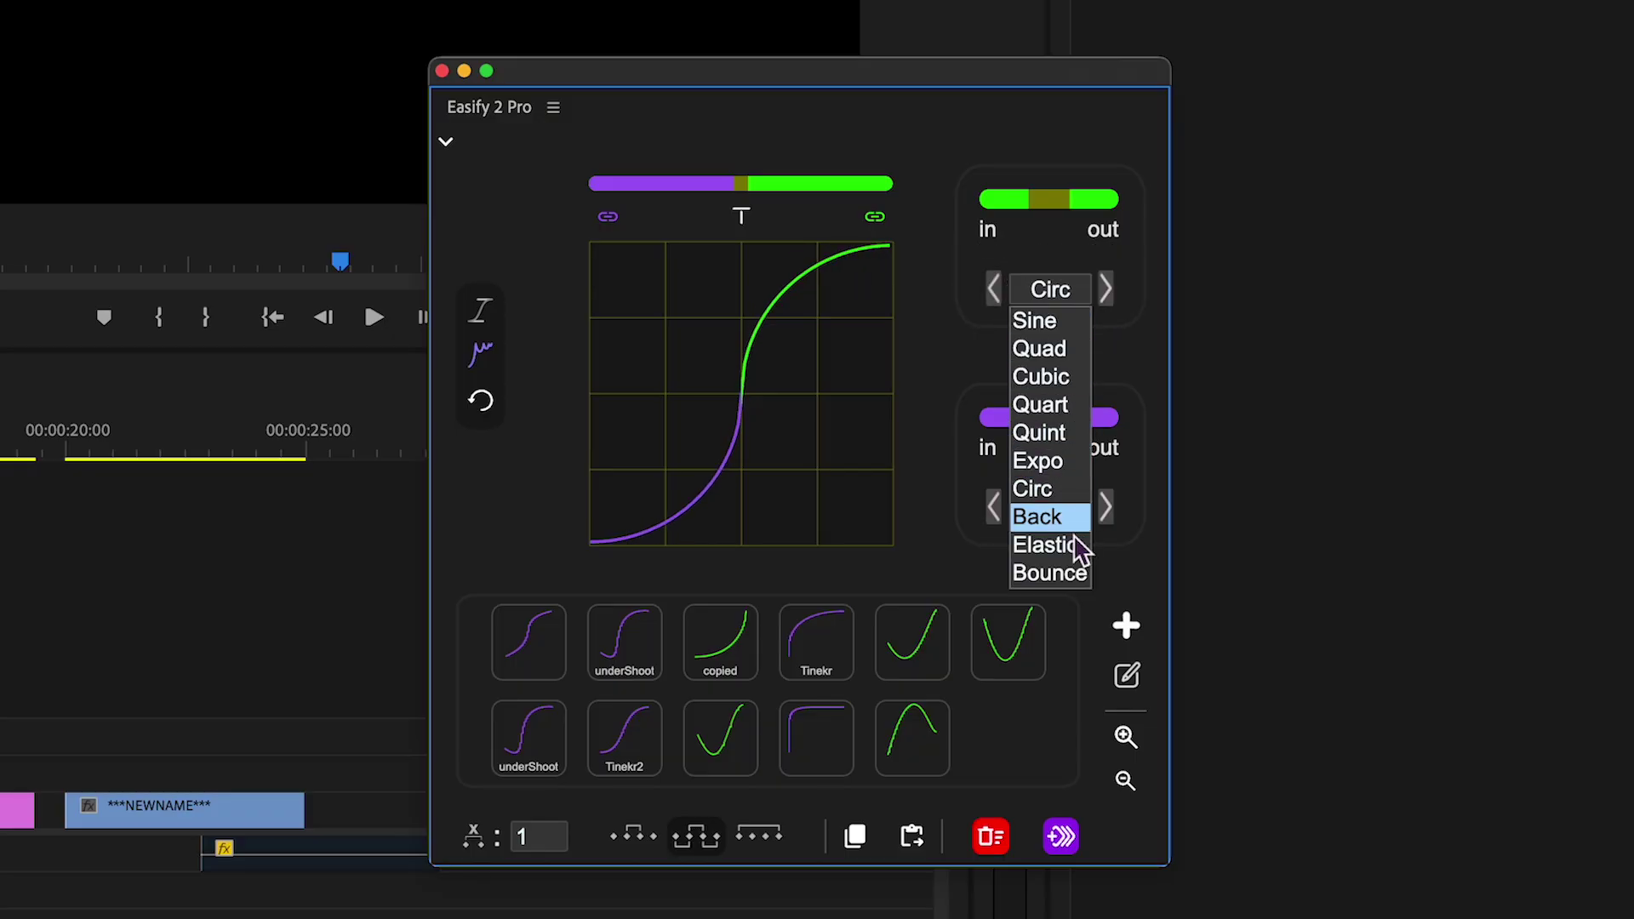
{"action": "left_click", "coordinate": [1053, 378]}
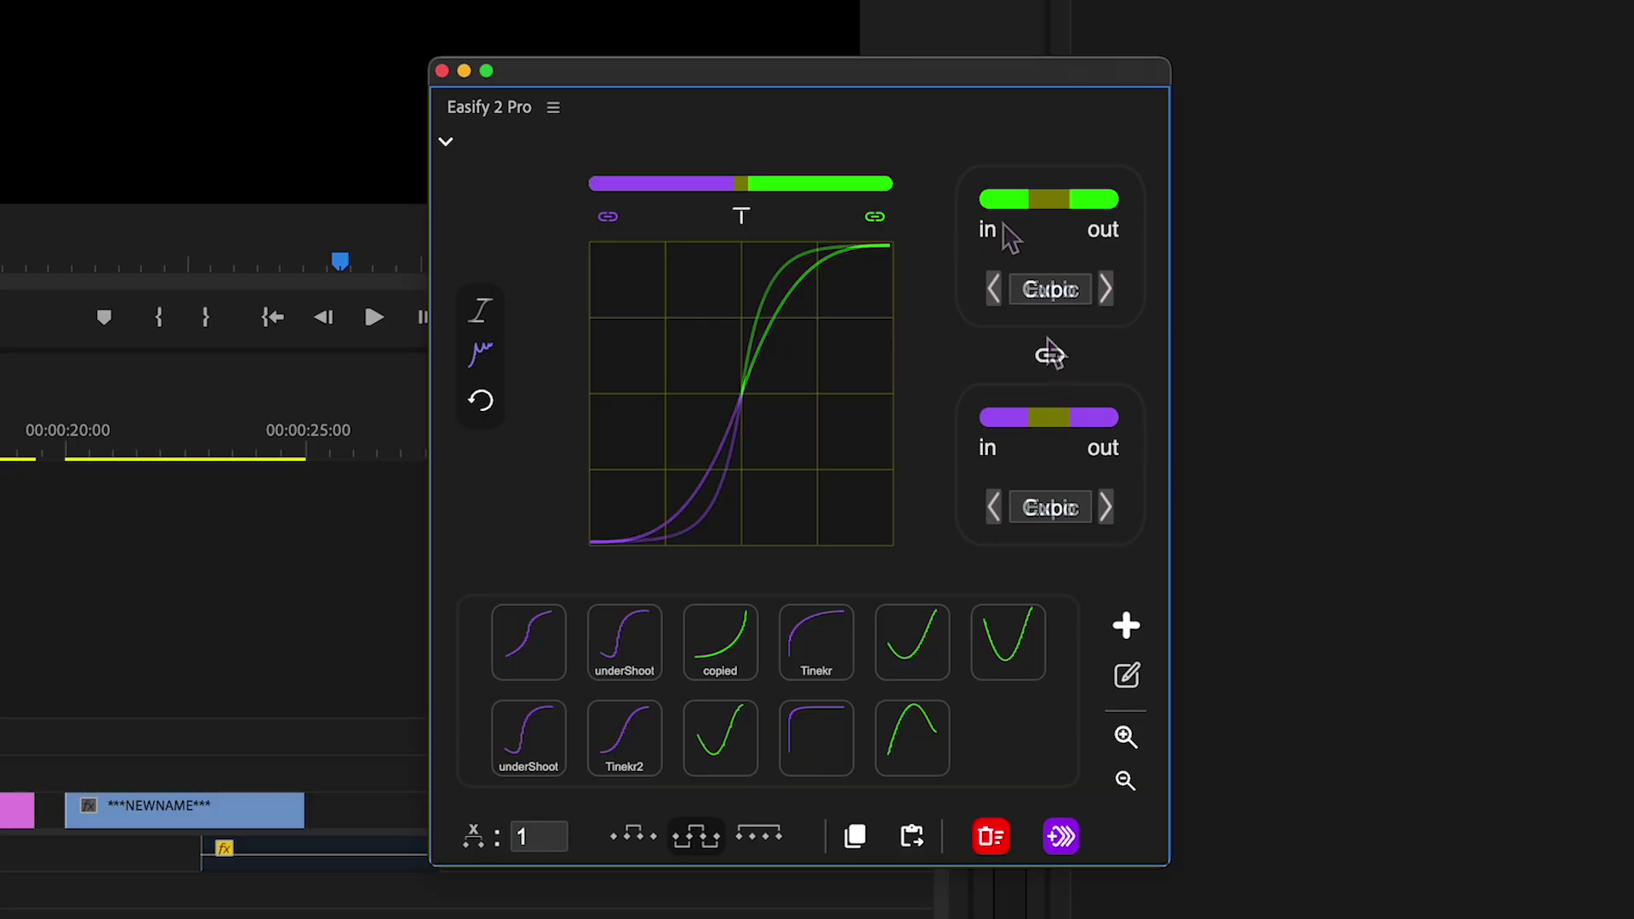
Try the ease-in and ease-out modes on the linked curve halves and set them back to combined in-out
{"action": "left_click", "coordinate": [992, 204]}
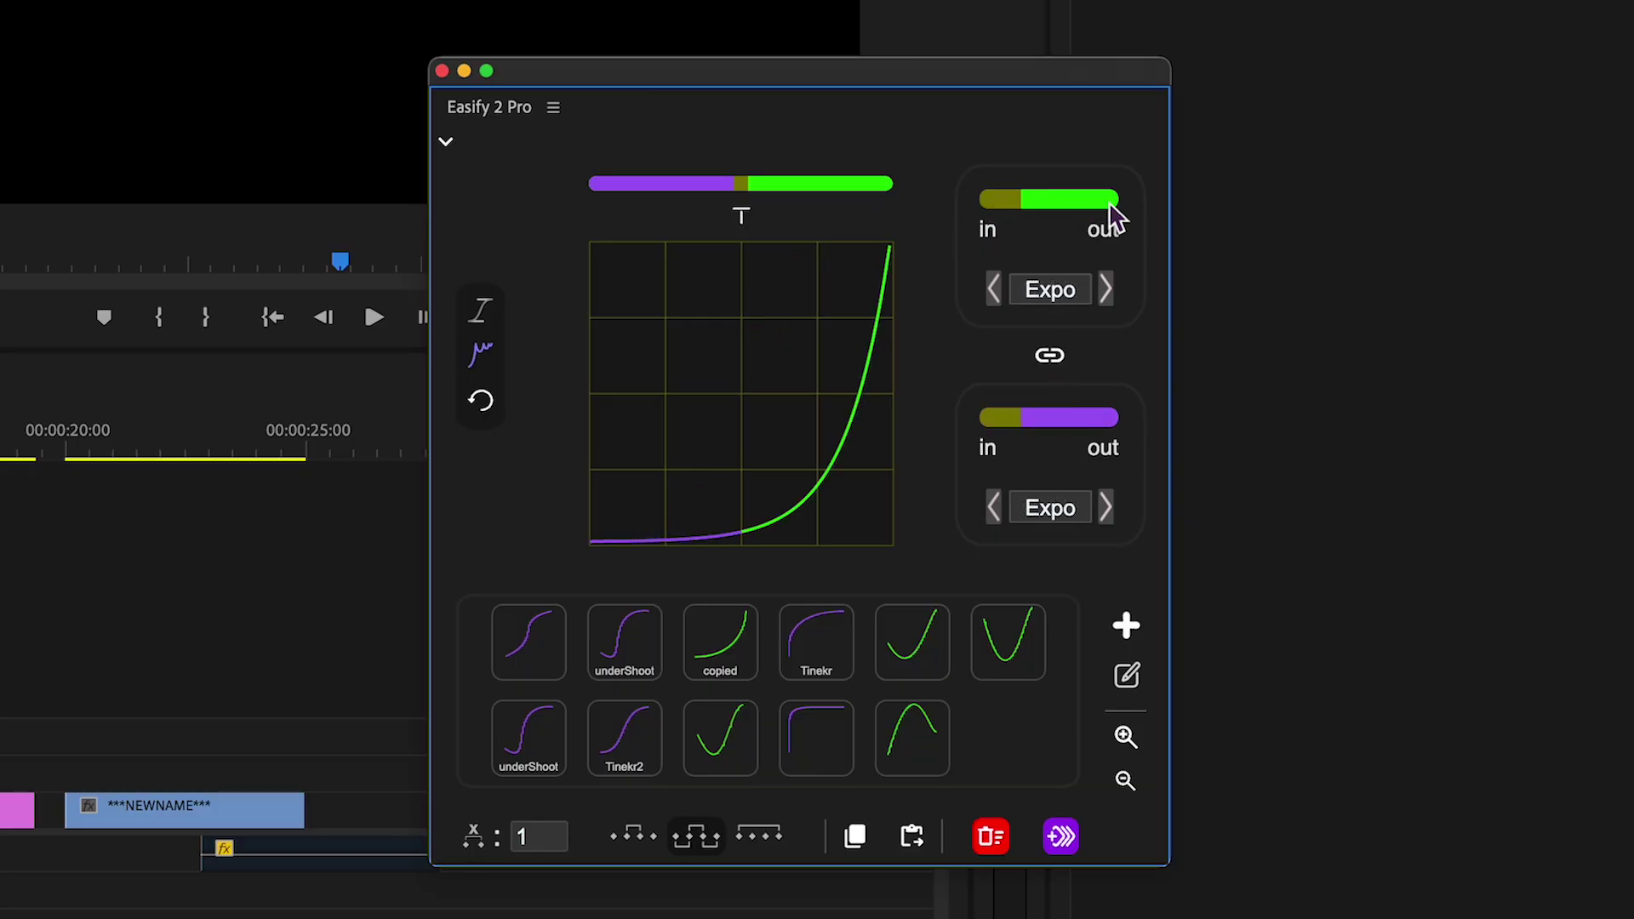
{"action": "left_click", "coordinate": [1110, 202]}
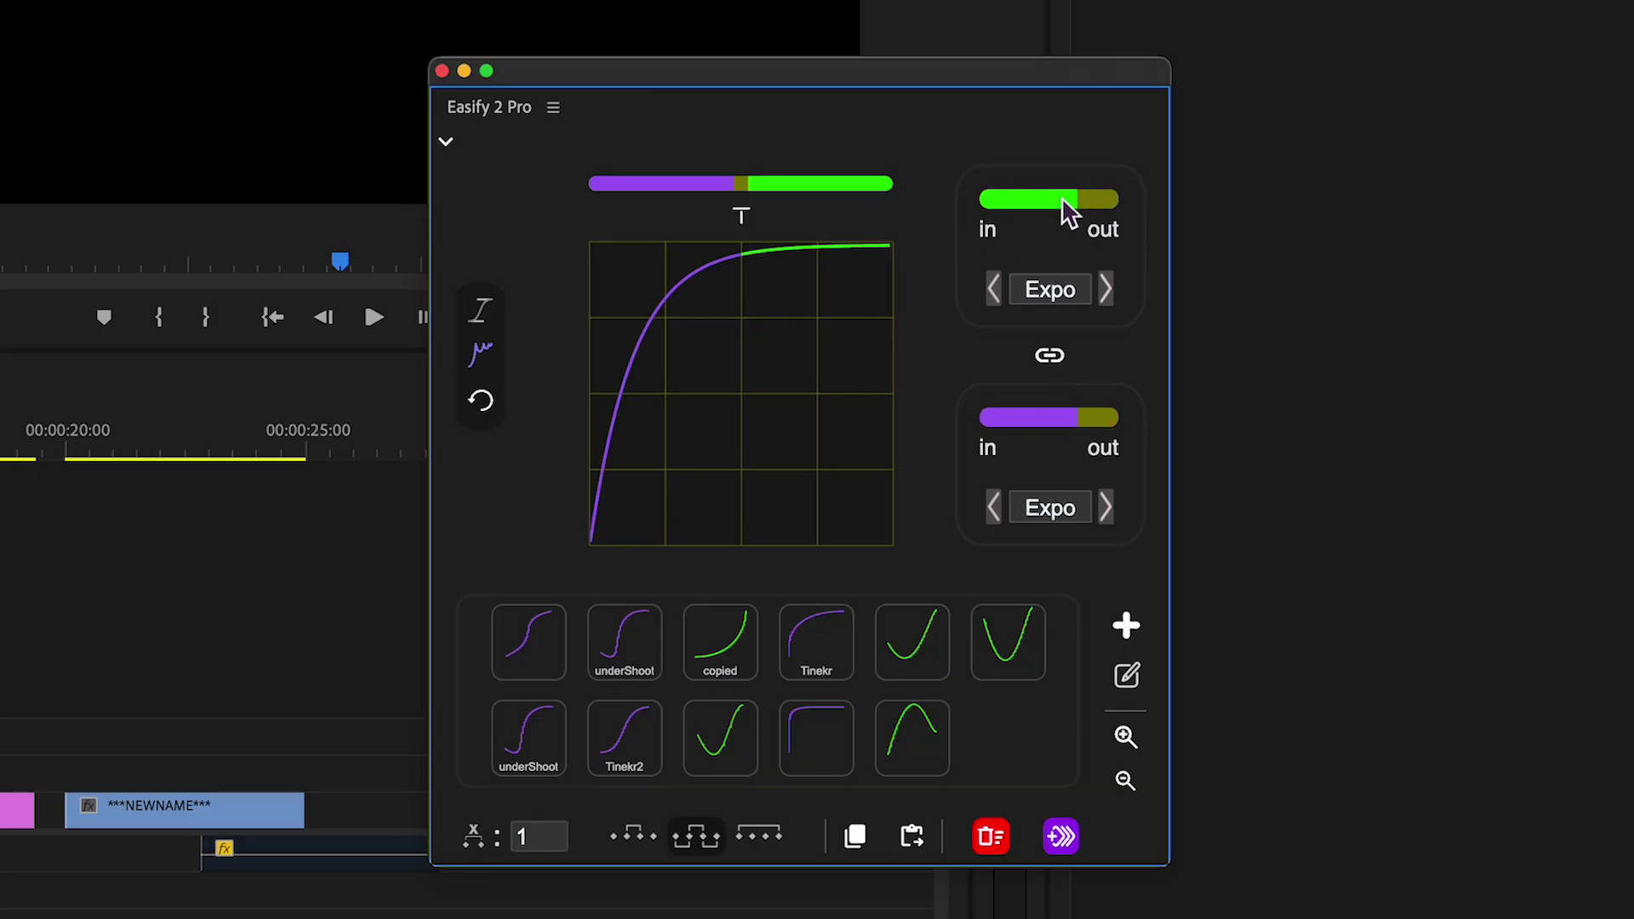
{"action": "left_click", "coordinate": [1047, 200]}
{"action": "left_click", "coordinate": [1002, 202]}
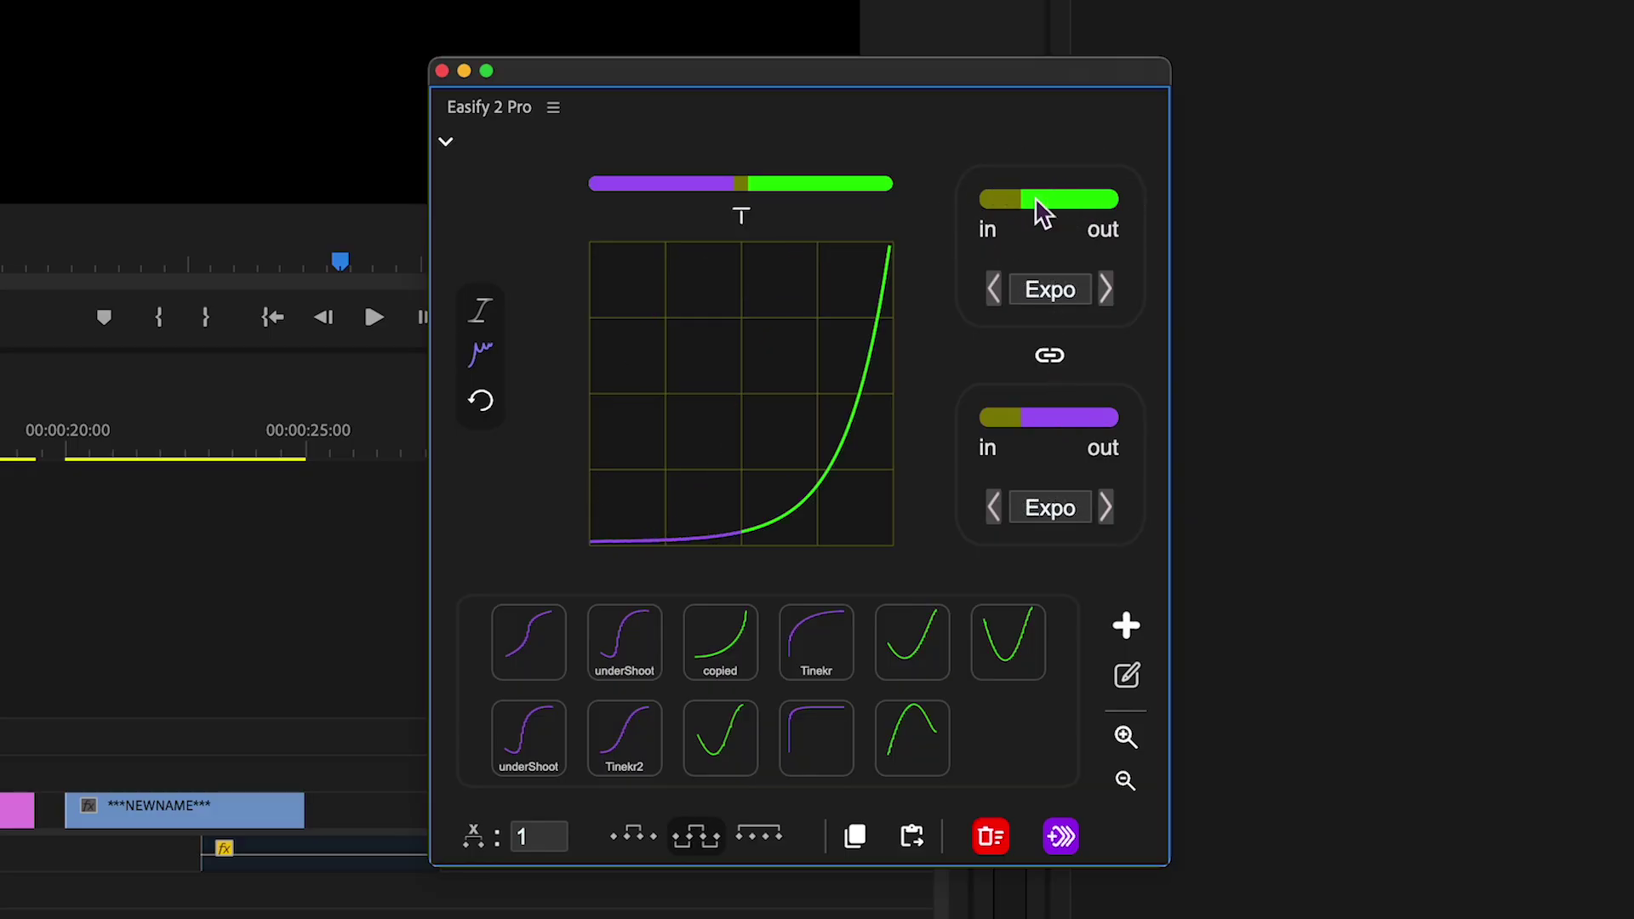
{"action": "left_click", "coordinate": [1057, 203]}
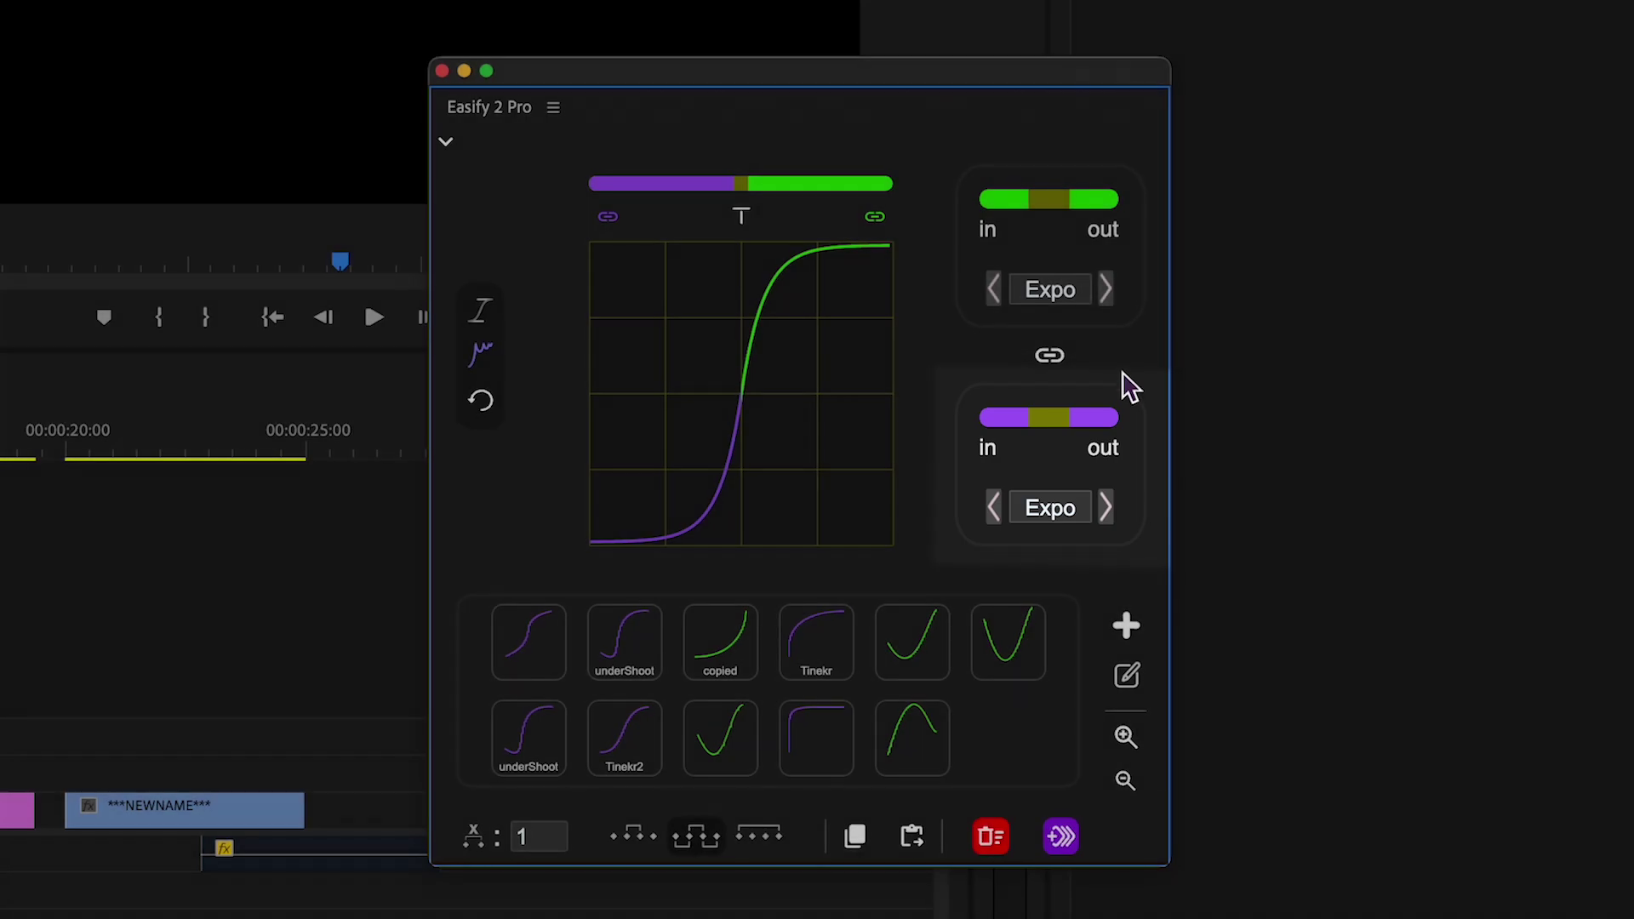
Unlink the two curve halves, set the green half to Back, and shift the point where they meet later in time
{"action": "left_click", "coordinate": [1049, 356]}
{"action": "left_click", "coordinate": [1106, 289]}
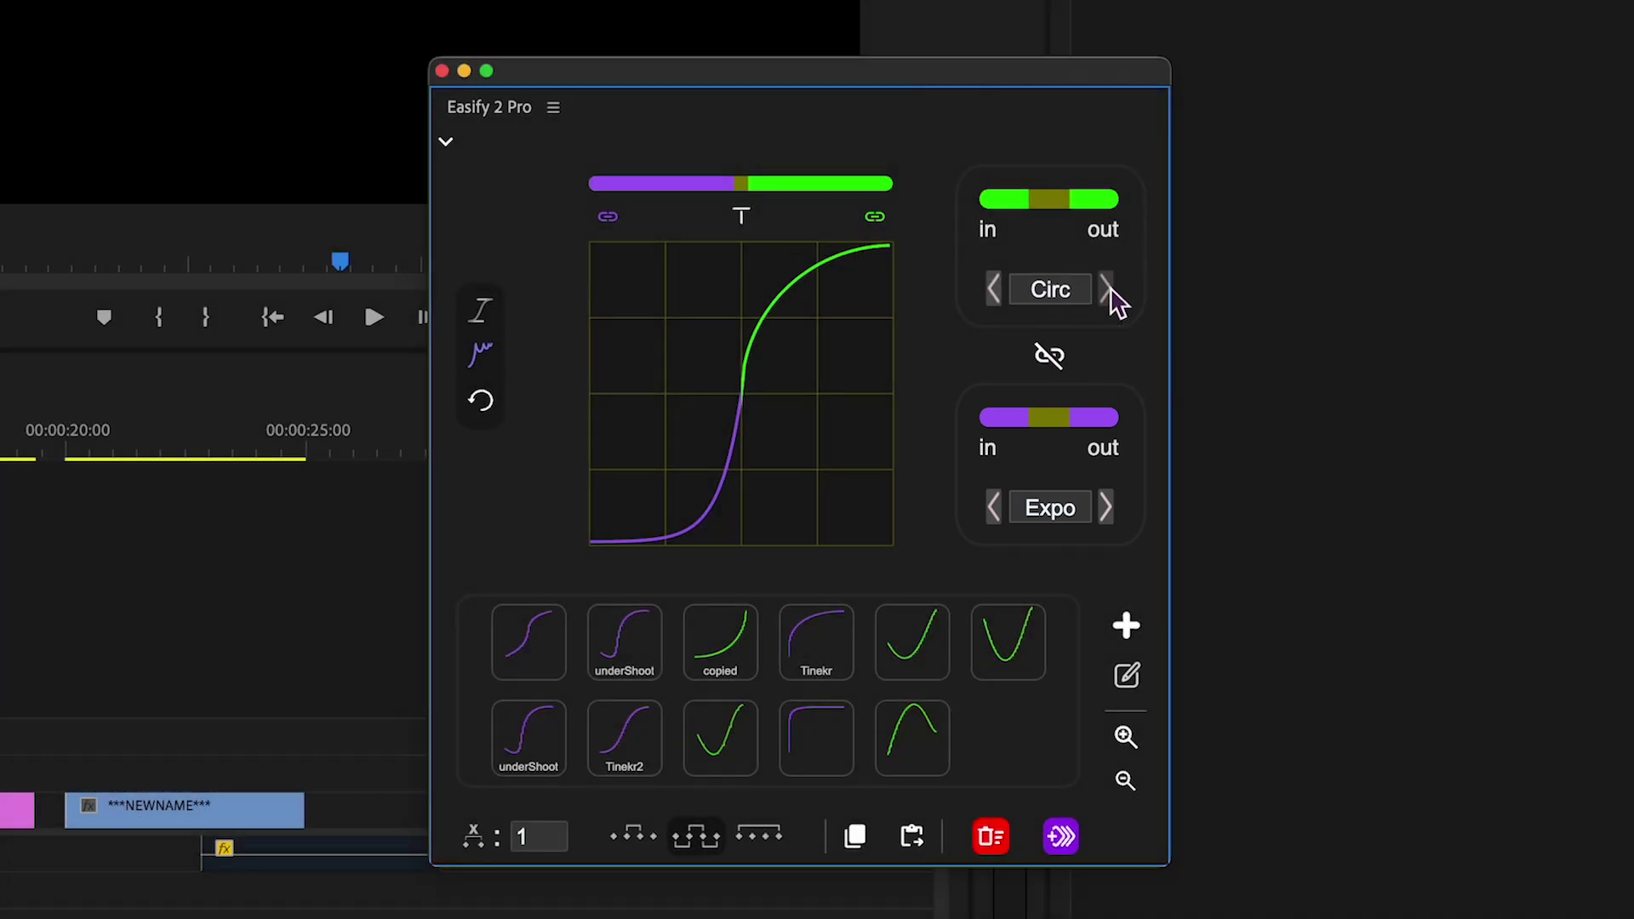
{"action": "left_click", "coordinate": [1106, 290]}
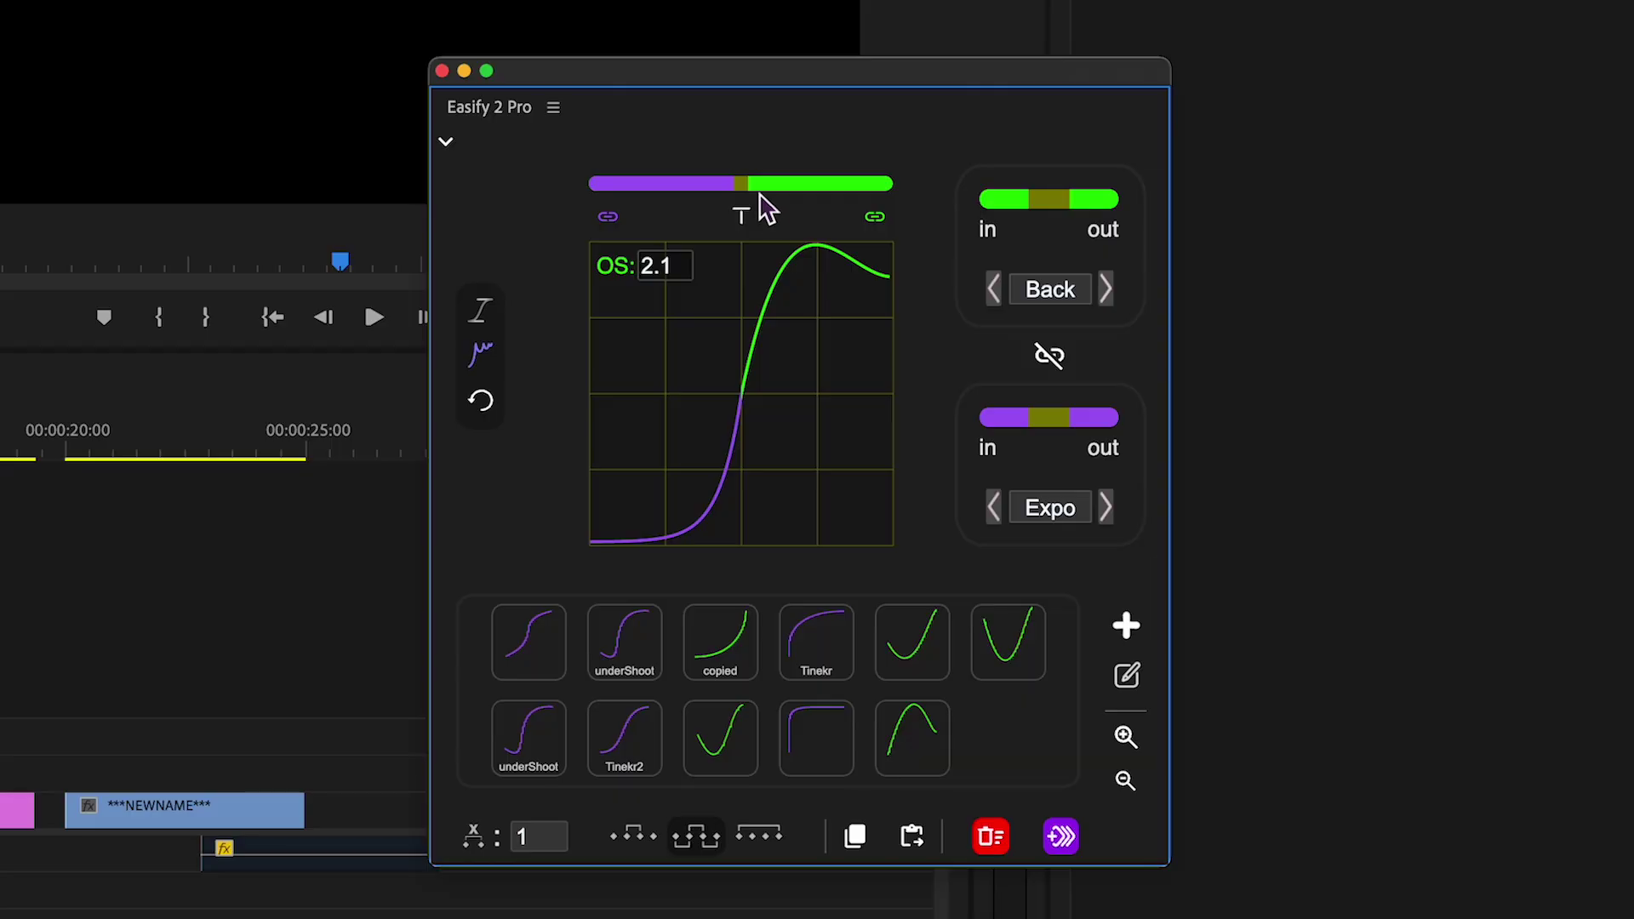
{"action": "left_click_drag", "start_coordinate": [743, 189], "coordinate": [792, 221]}
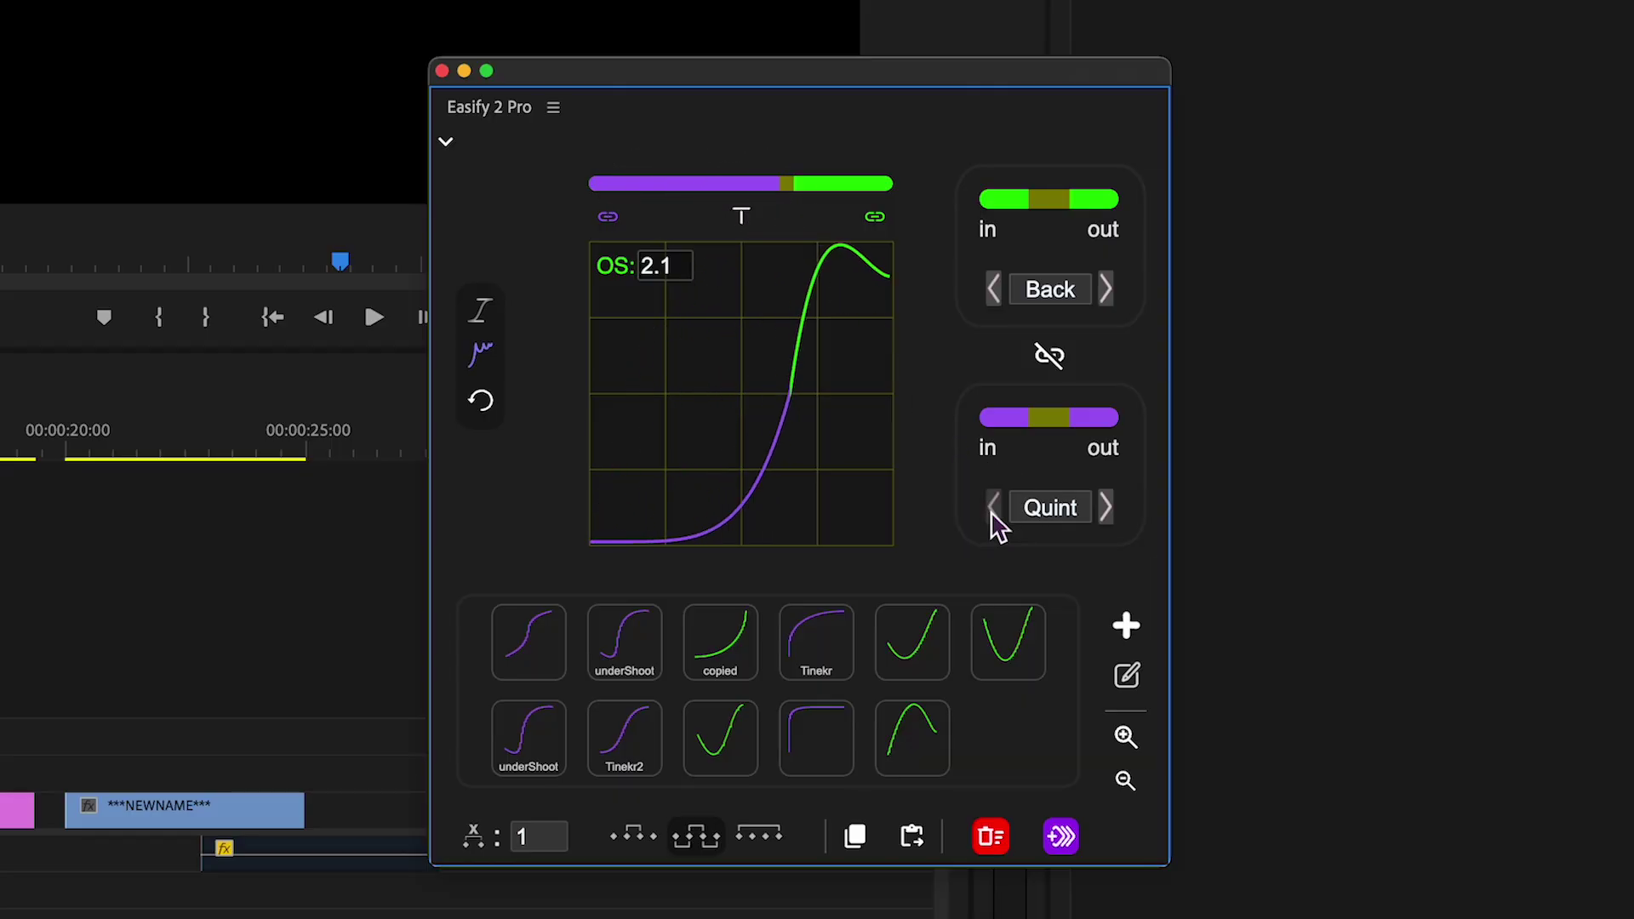
Set the purple half to Back and the green half to Elastic, moving the point where they meet earlier
{"action": "left_click", "coordinate": [1105, 508]}
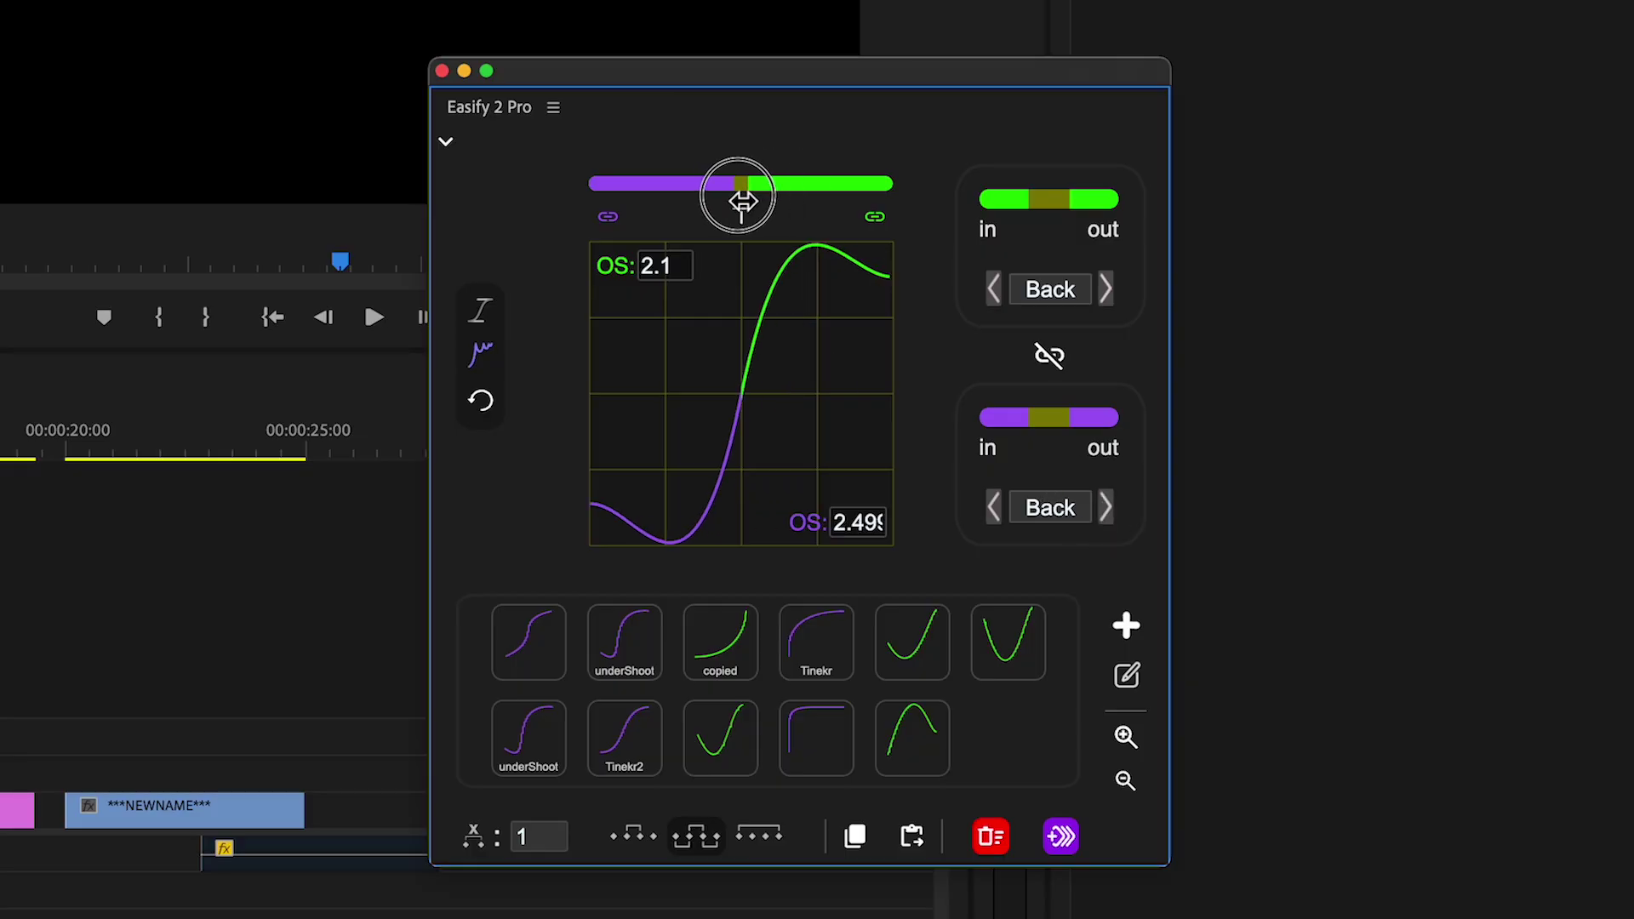
{"action": "left_click_drag", "start_coordinate": [742, 197], "coordinate": [715, 198]}
{"action": "left_click", "coordinate": [1105, 290]}
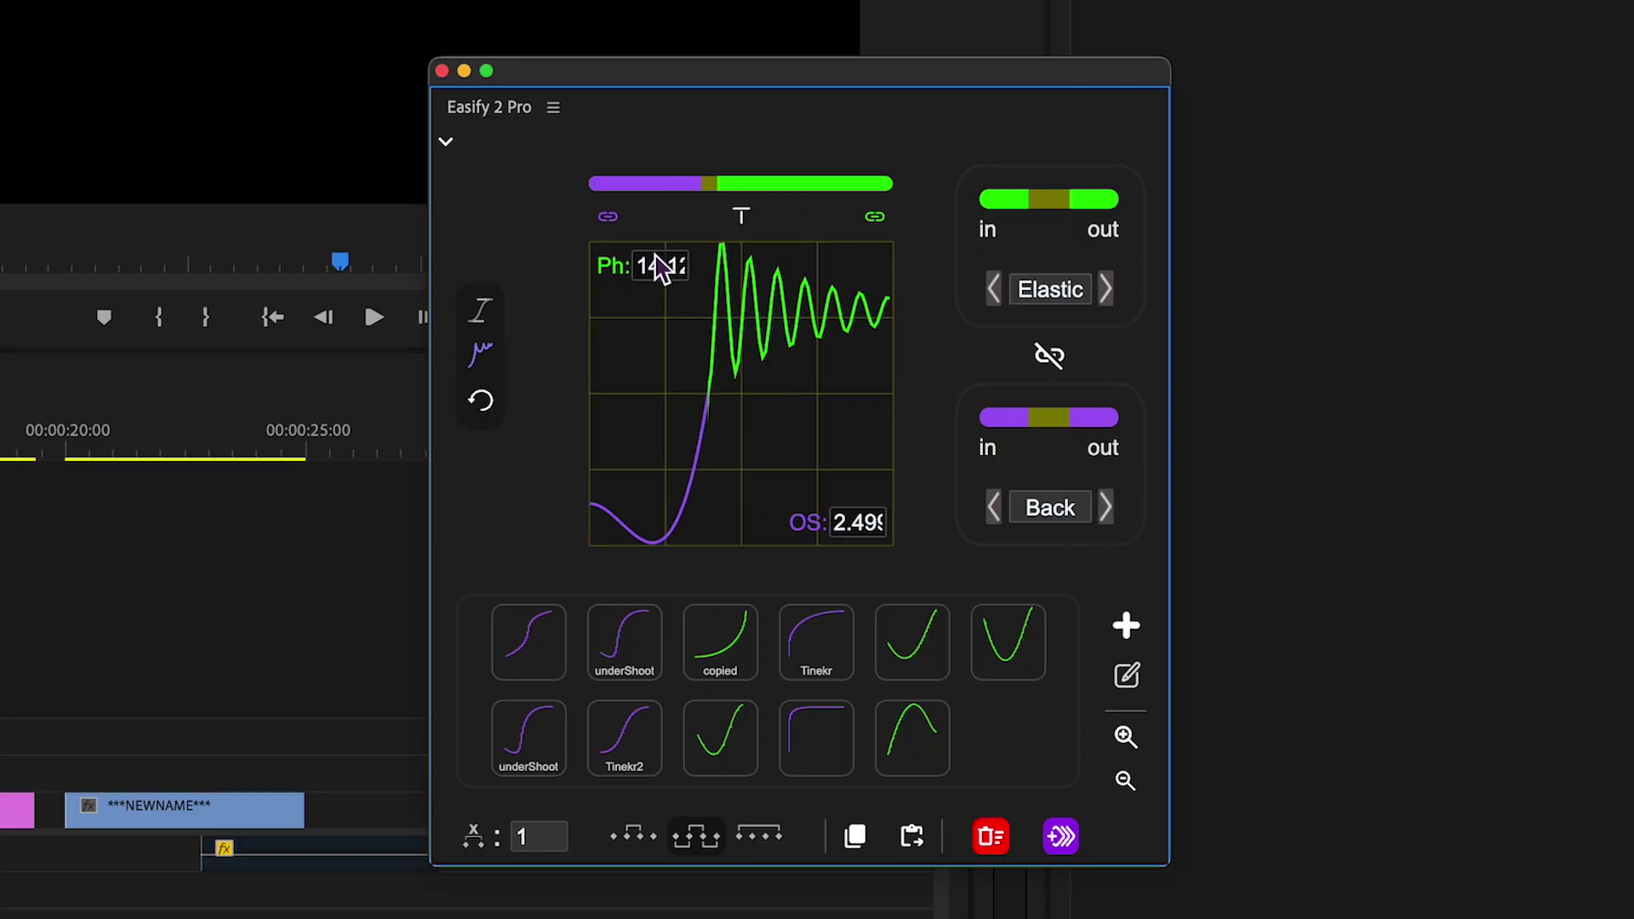
{"action": "mouse_move", "coordinate": [707, 186]}
{"action": "left_mouse_down"}
{"action": "mouse_move", "coordinate": [781, 182]}
{"action": "mouse_move", "coordinate": [660, 194]}
{"action": "mouse_move", "coordinate": [690, 205]}
{"action": "left_mouse_up"}
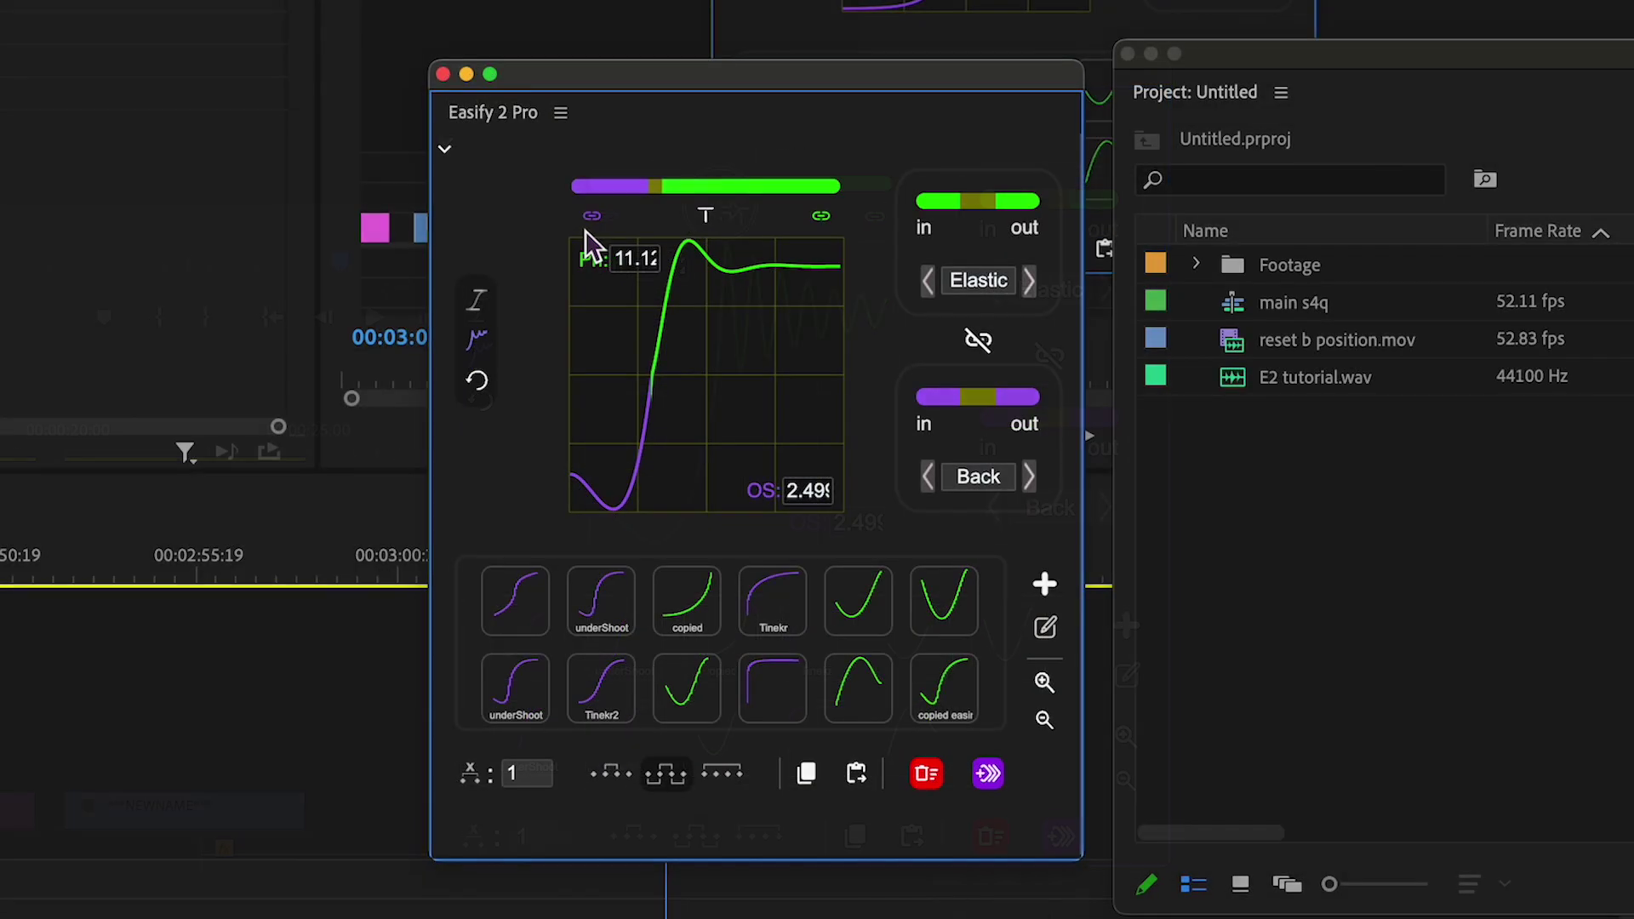
Unlink both curve halves from the transition point and move that point to the middle of the graph
{"action": "left_click", "coordinate": [590, 220]}
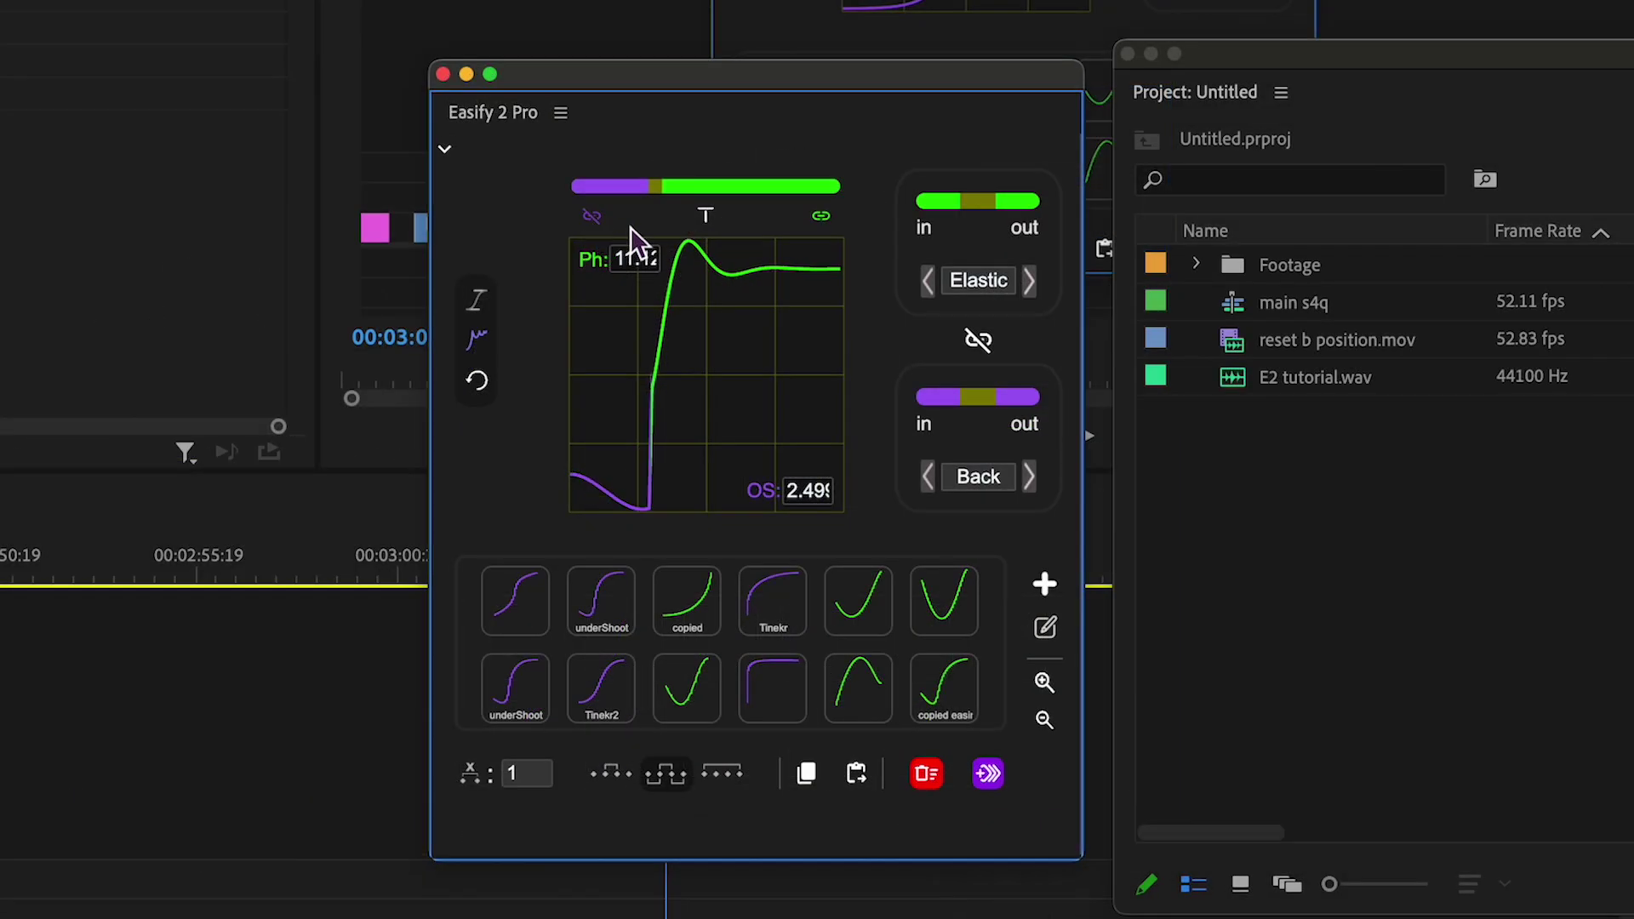
{"action": "left_click", "coordinate": [821, 219]}
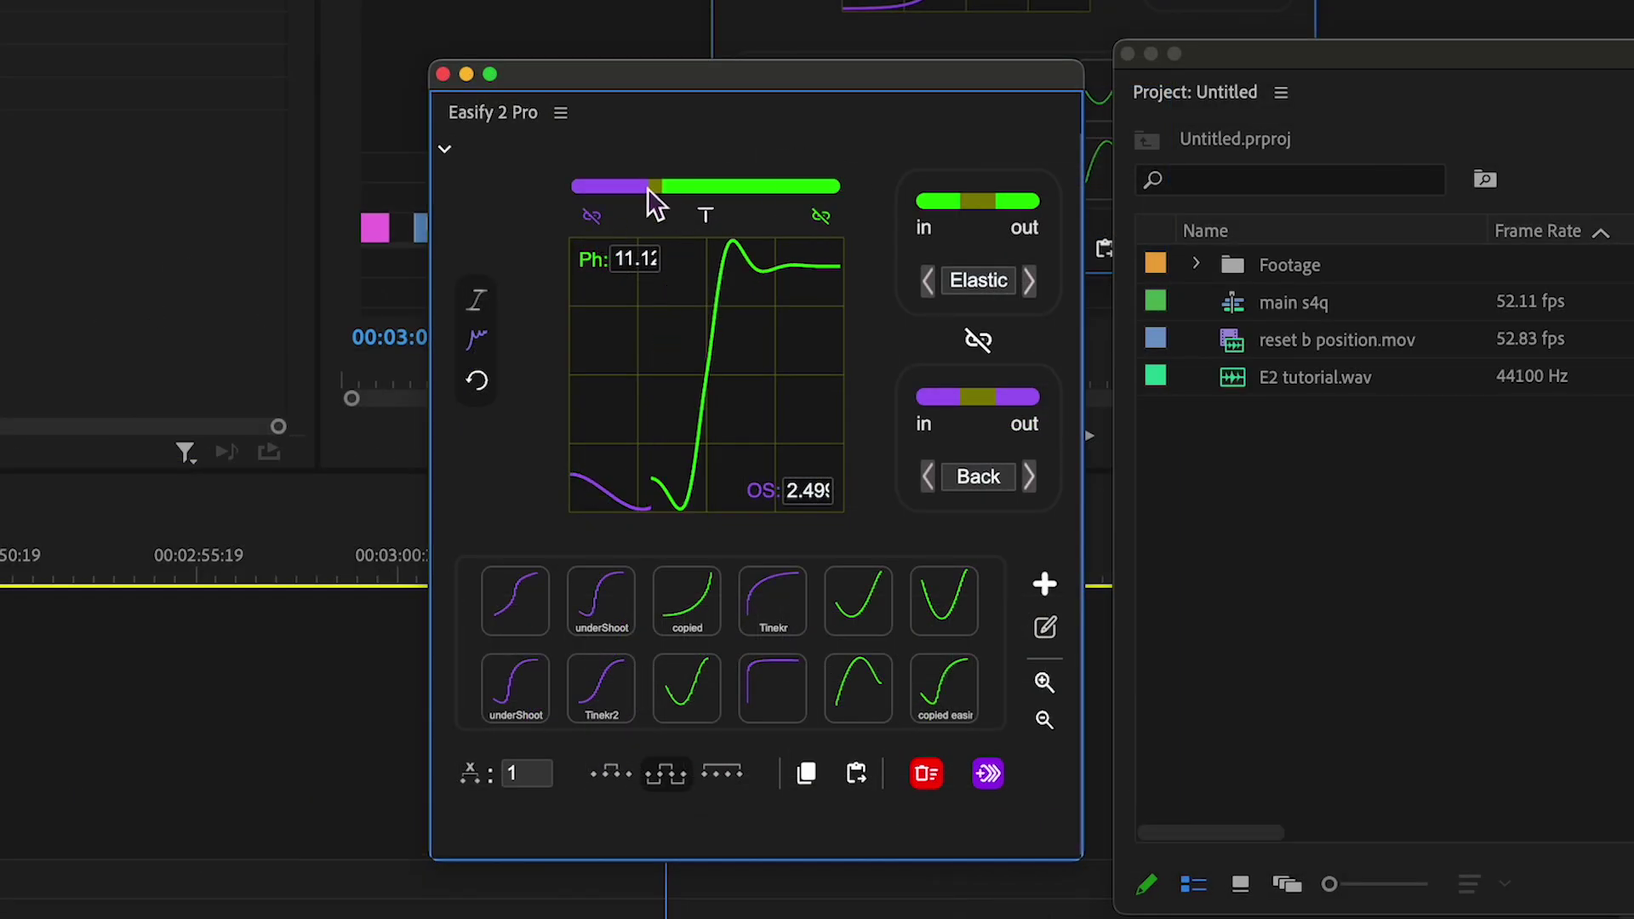
{"action": "left_click_drag", "start_coordinate": [647, 187], "coordinate": [704, 208]}
{"action": "left_click", "coordinate": [601, 225]}
{"action": "left_click", "coordinate": [594, 217]}
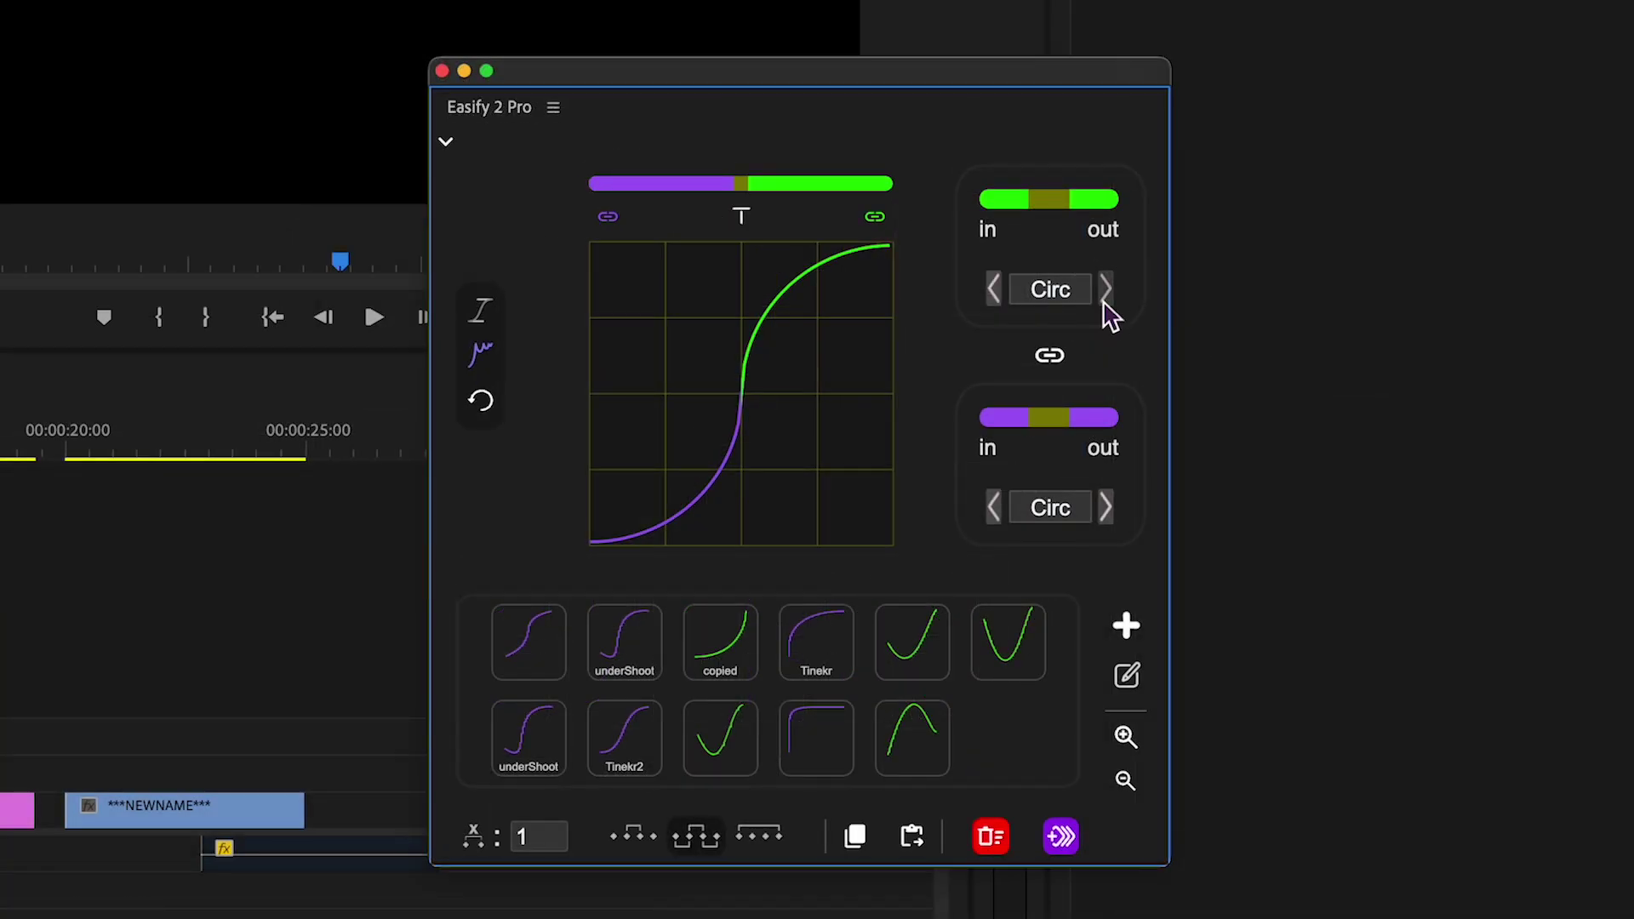
Try the purple half as Circ against the green Back half, move the transition slightly later, and set purple to Back
{"action": "left_click", "coordinate": [1106, 291]}
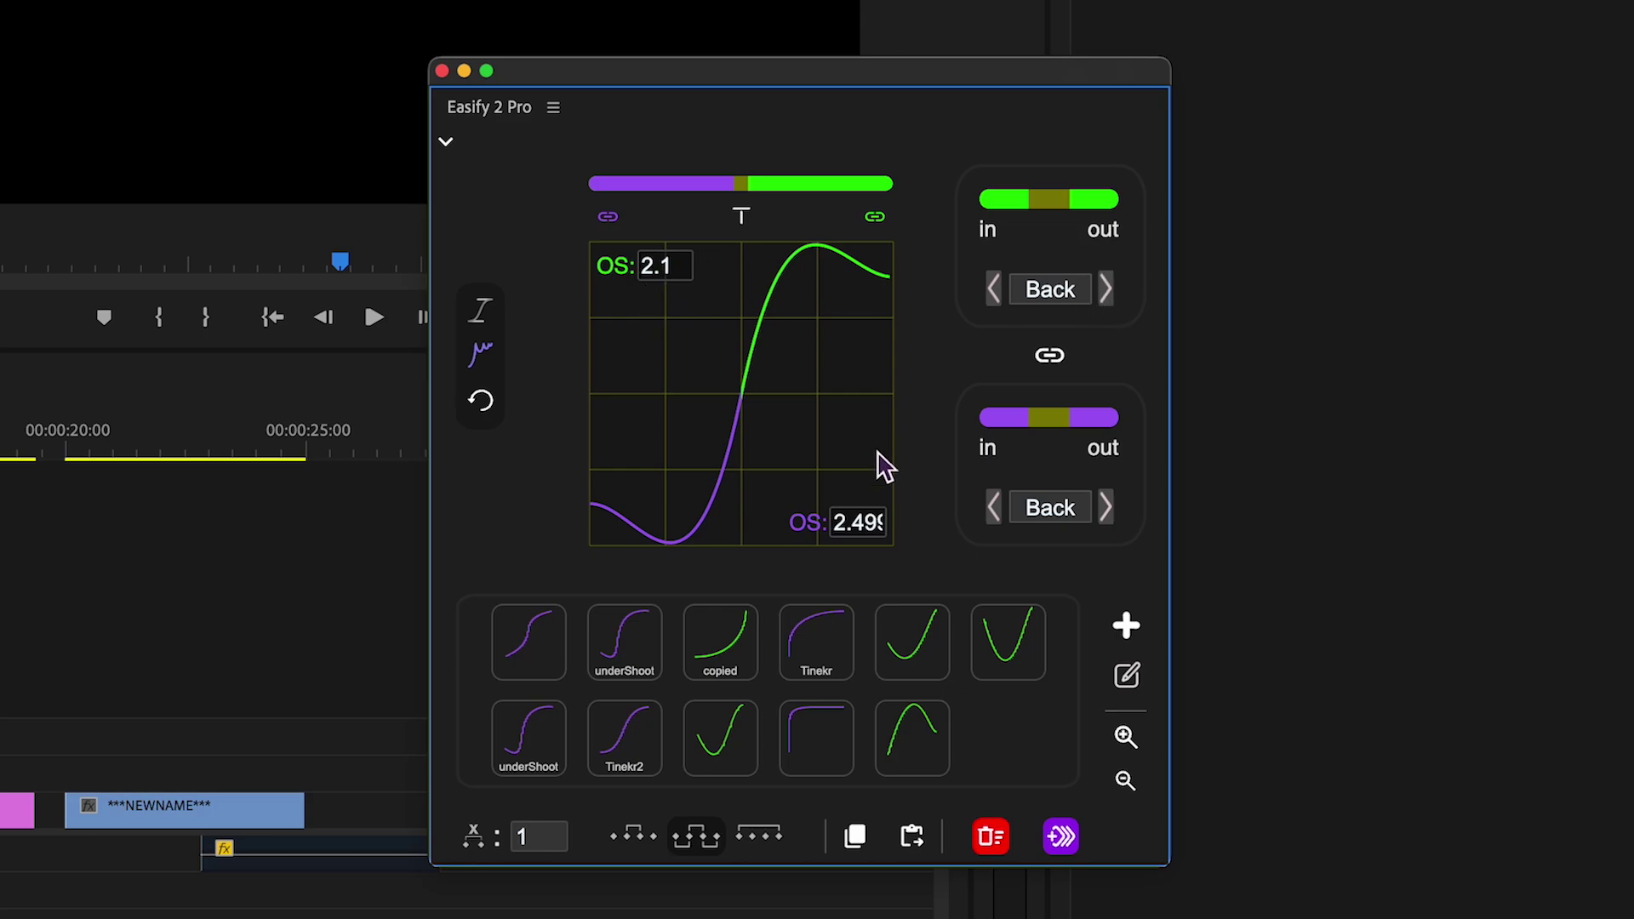
{"action": "left_click", "coordinate": [994, 507]}
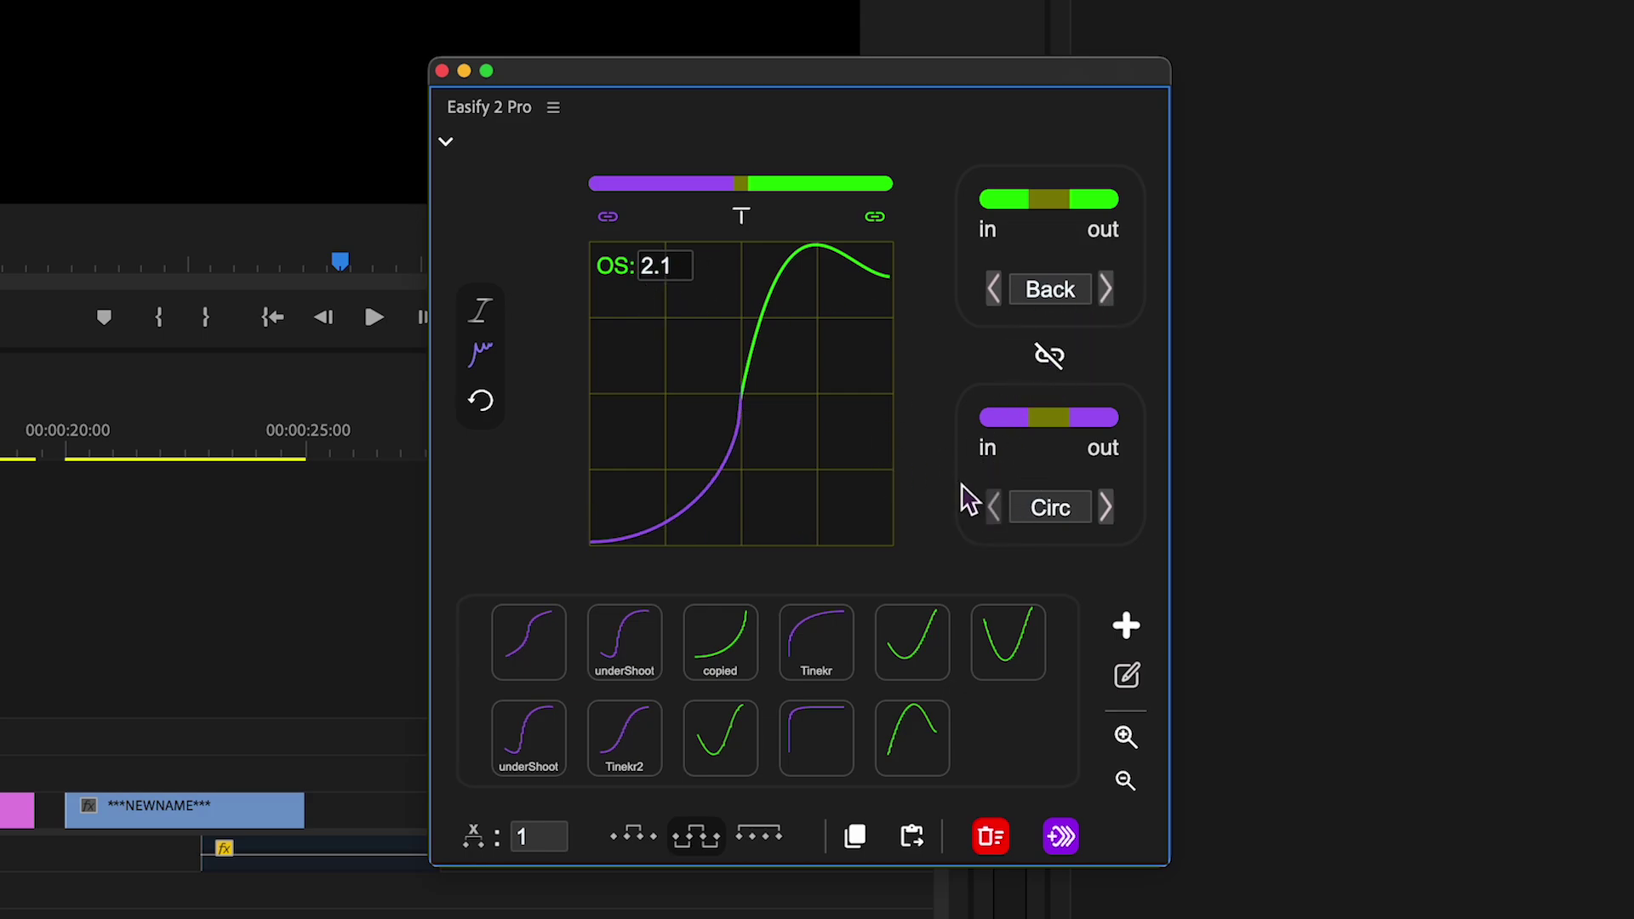
{"action": "mouse_move", "coordinate": [740, 208]}
{"action": "left_mouse_down"}
{"action": "mouse_move", "coordinate": [681, 187]}
{"action": "mouse_move", "coordinate": [713, 213]}
{"action": "mouse_move", "coordinate": [780, 218]}
{"action": "mouse_move", "coordinate": [747, 230]}
{"action": "left_mouse_up"}
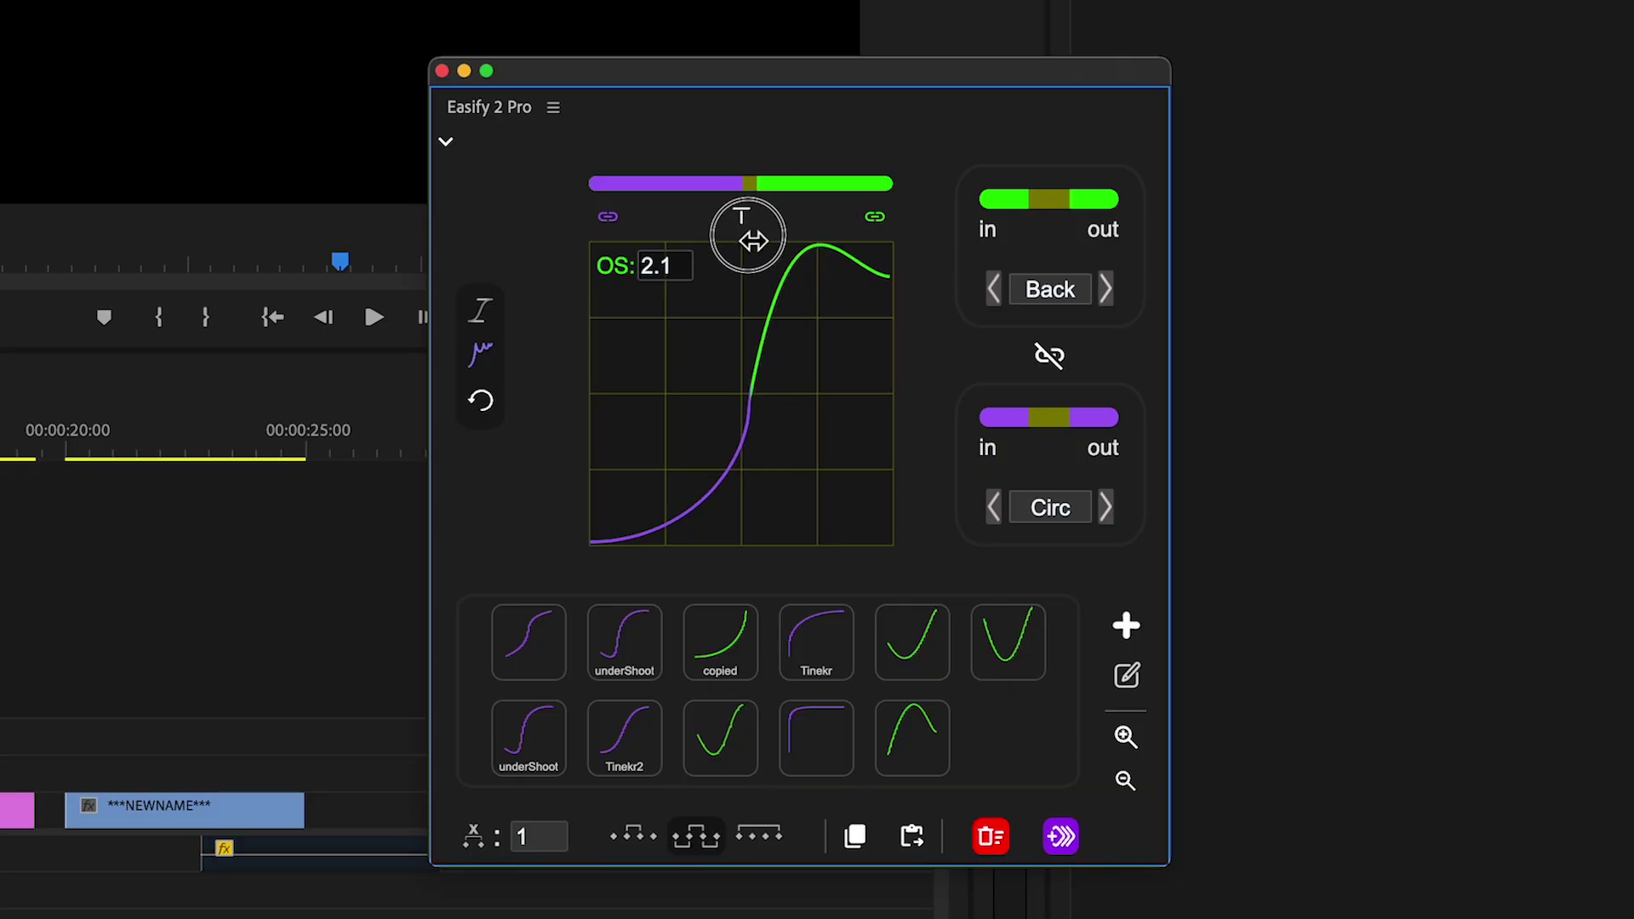
{"action": "left_click", "coordinate": [1104, 507]}
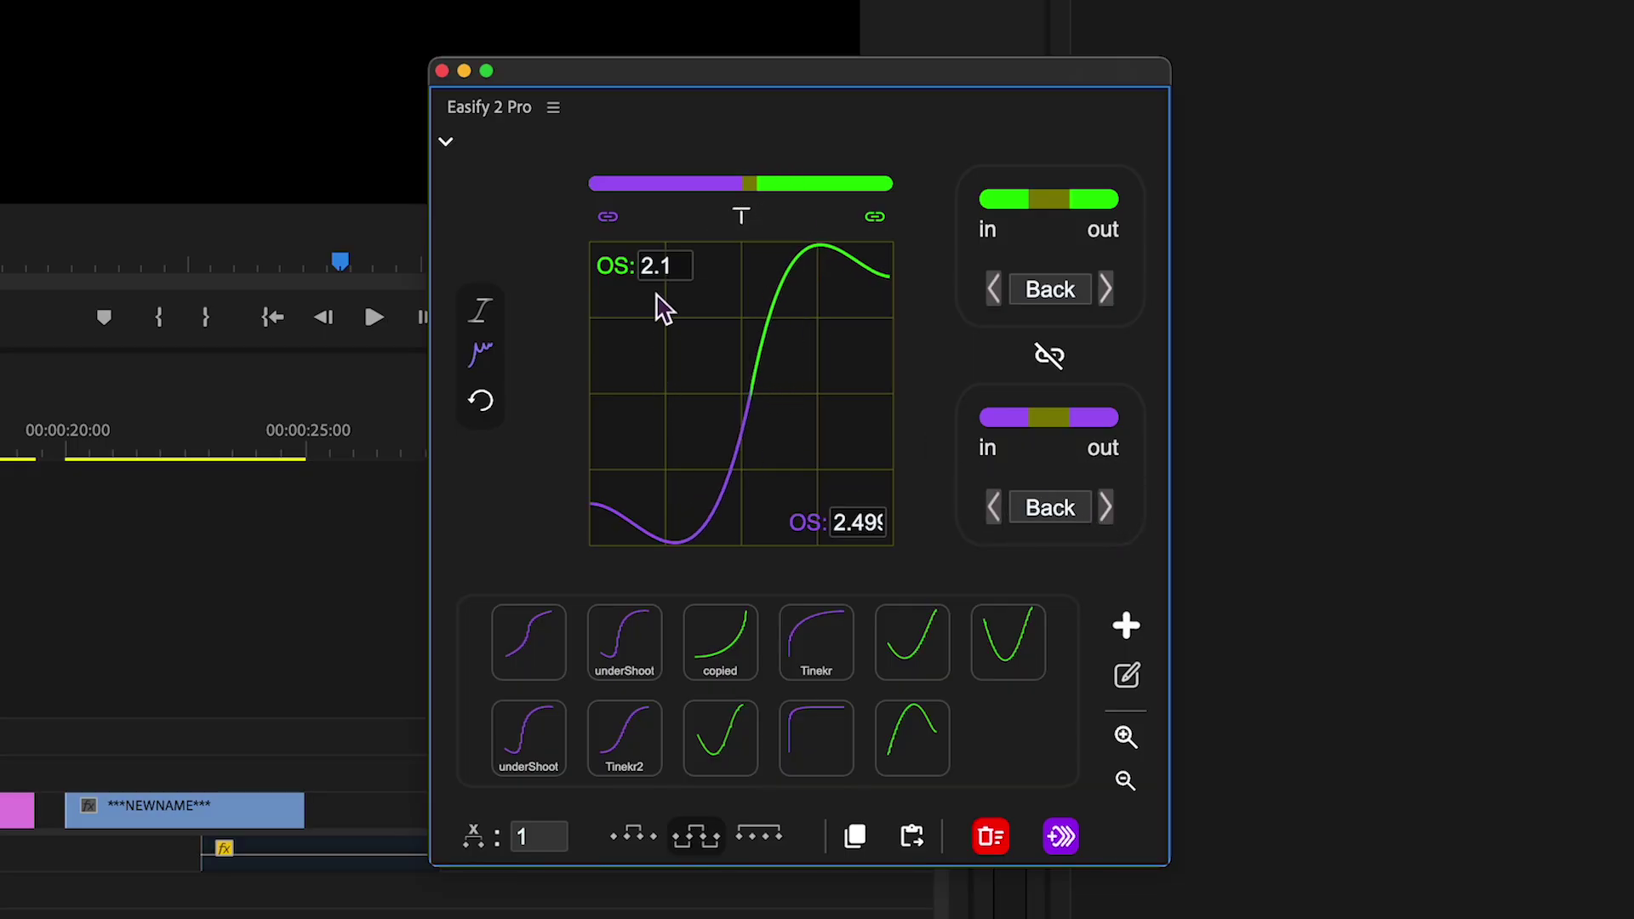
Set the green half's overshoot to 4.1, adjust the purple overshoot, and enter -6.9 in the easeInOutBack overshoot editor
{"action": "mouse_move", "coordinate": [686, 270]}
{"action": "left_mouse_down"}
{"action": "mouse_move", "coordinate": [641, 284]}
{"action": "mouse_move", "coordinate": [704, 284]}
{"action": "mouse_move", "coordinate": [656, 273]}
{"action": "mouse_move", "coordinate": [684, 271]}
{"action": "left_mouse_up"}
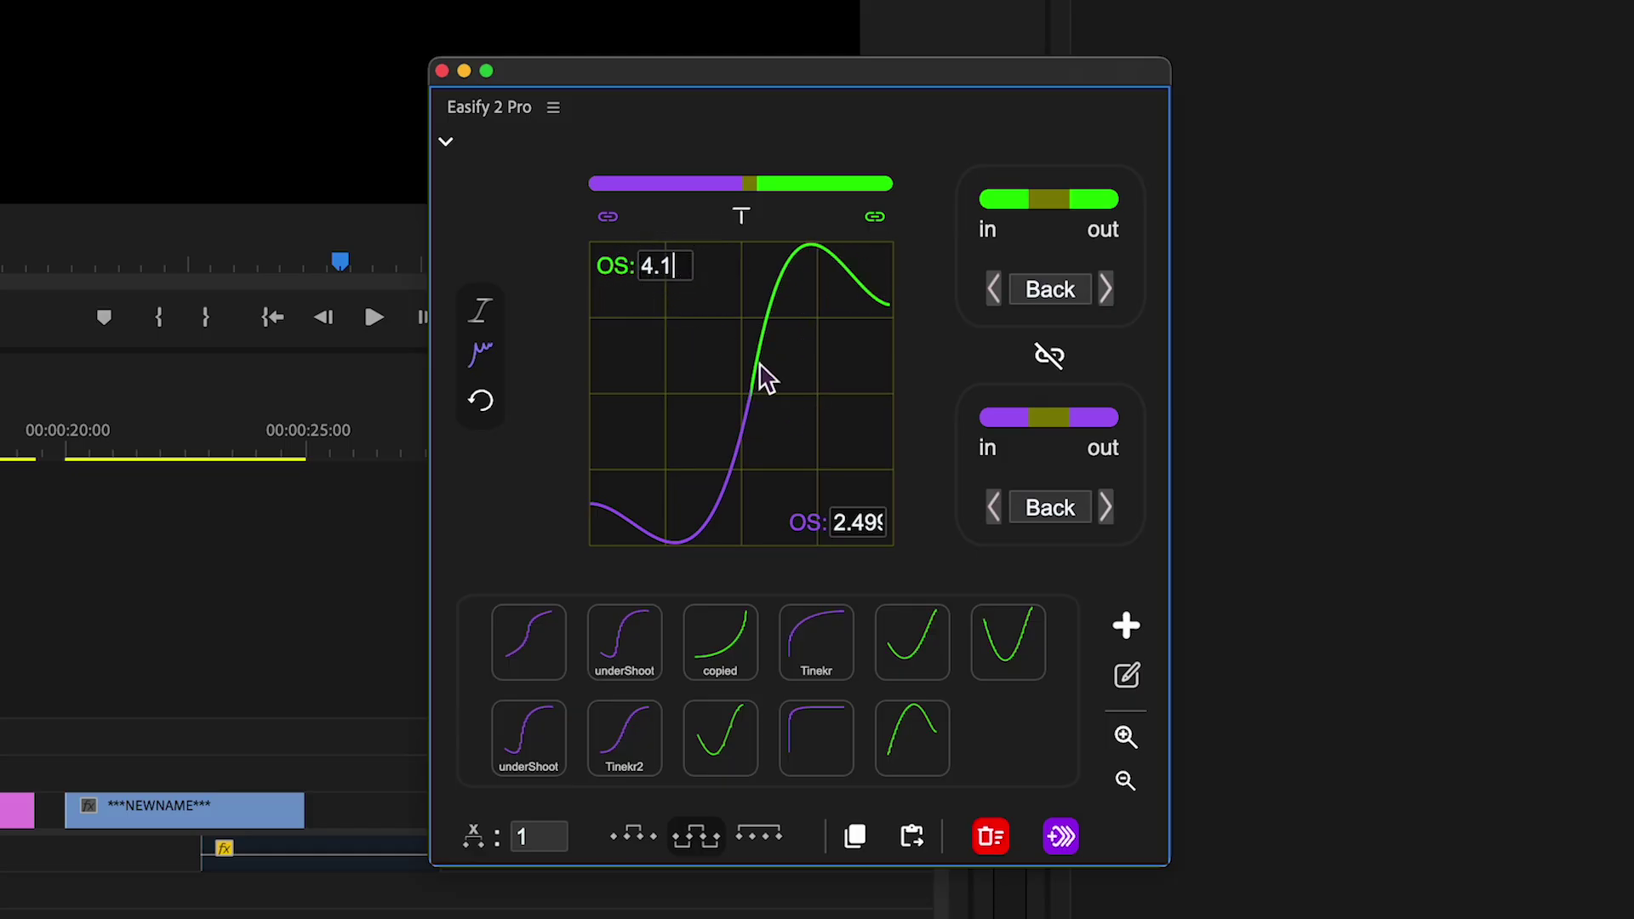
{"action": "mouse_move", "coordinate": [867, 508]}
{"action": "left_mouse_down"}
{"action": "mouse_move", "coordinate": [879, 533]}
{"action": "mouse_move", "coordinate": [850, 522]}
{"action": "mouse_move", "coordinate": [864, 513]}
{"action": "left_mouse_up"}
{"action": "left_click", "coordinate": [616, 267]}
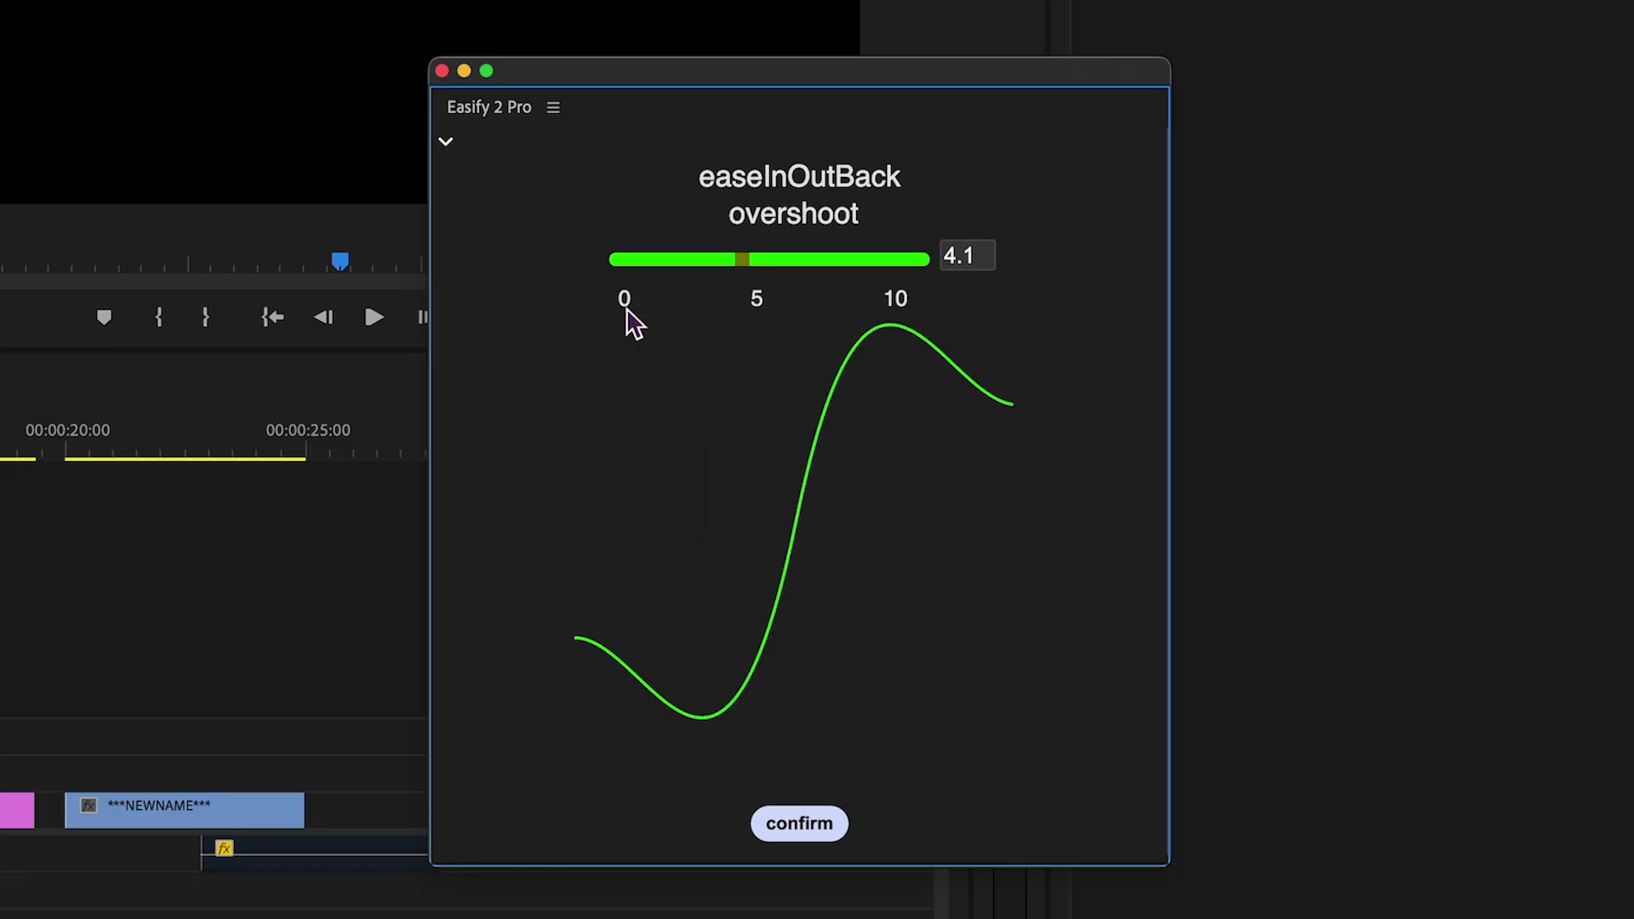
{"action": "left_click_drag", "start_coordinate": [965, 257], "coordinate": [1003, 273]}
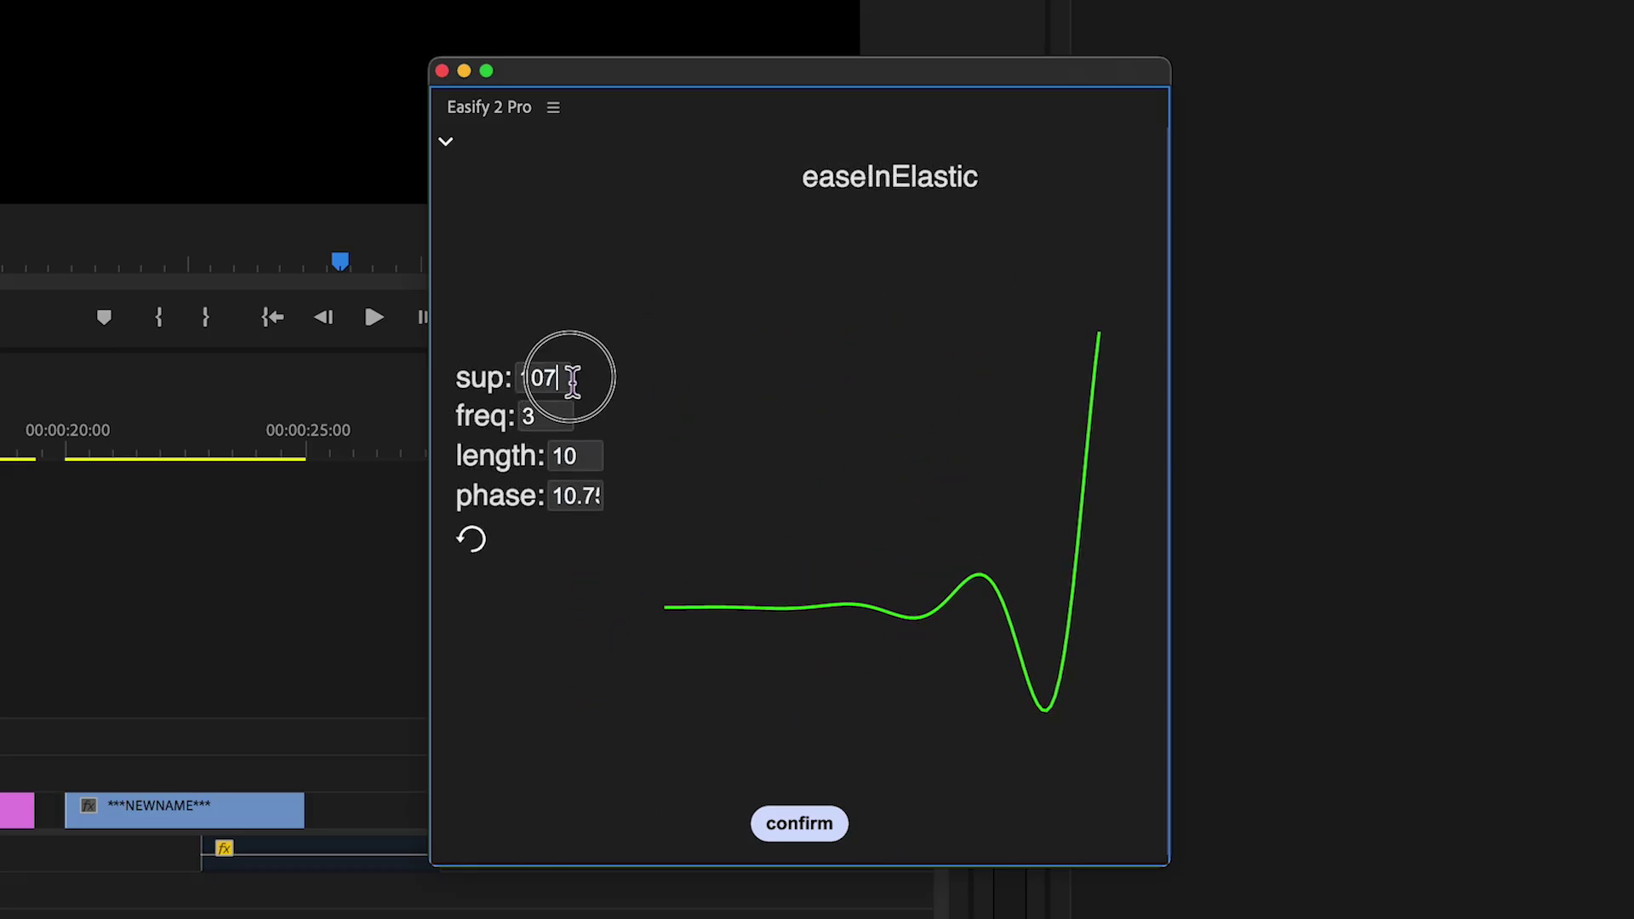
Try sup 58, freq about 3.7, length 37 and phase about 27.4 on the easeInElastic curve, and reset its parameters
{"action": "left_click_drag", "start_coordinate": [572, 380], "coordinate": [423, 427]}
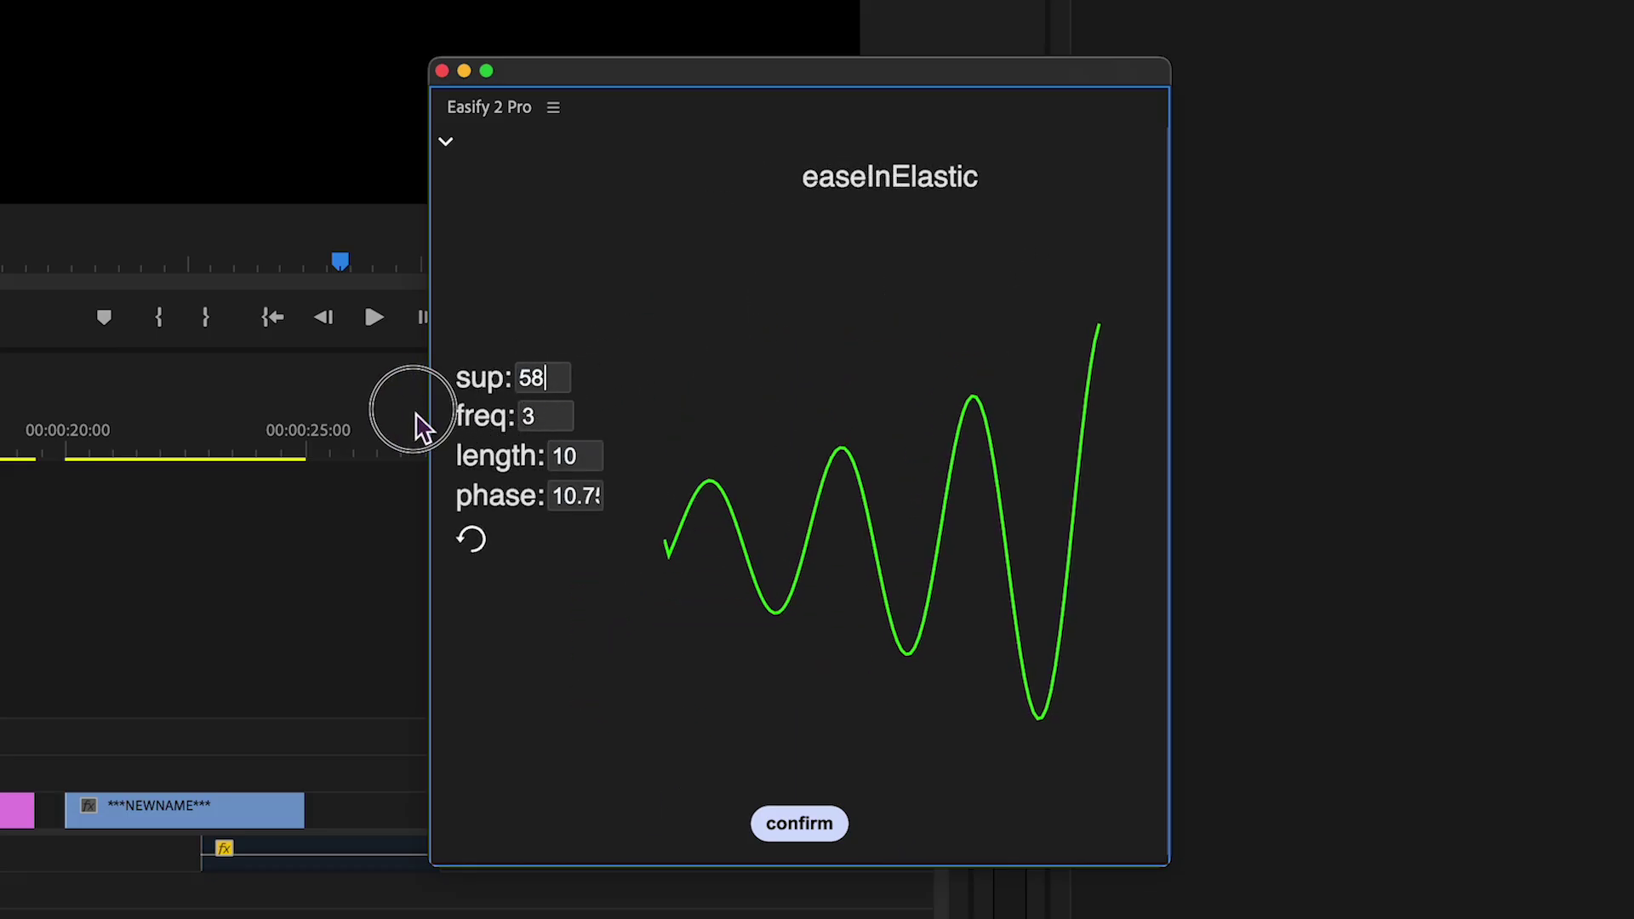
{"action": "left_click_drag", "start_coordinate": [534, 417], "coordinate": [433, 421]}
{"action": "left_click_drag", "start_coordinate": [534, 466], "coordinate": [653, 468]}
{"action": "left_click_drag", "start_coordinate": [565, 496], "coordinate": [529, 525]}
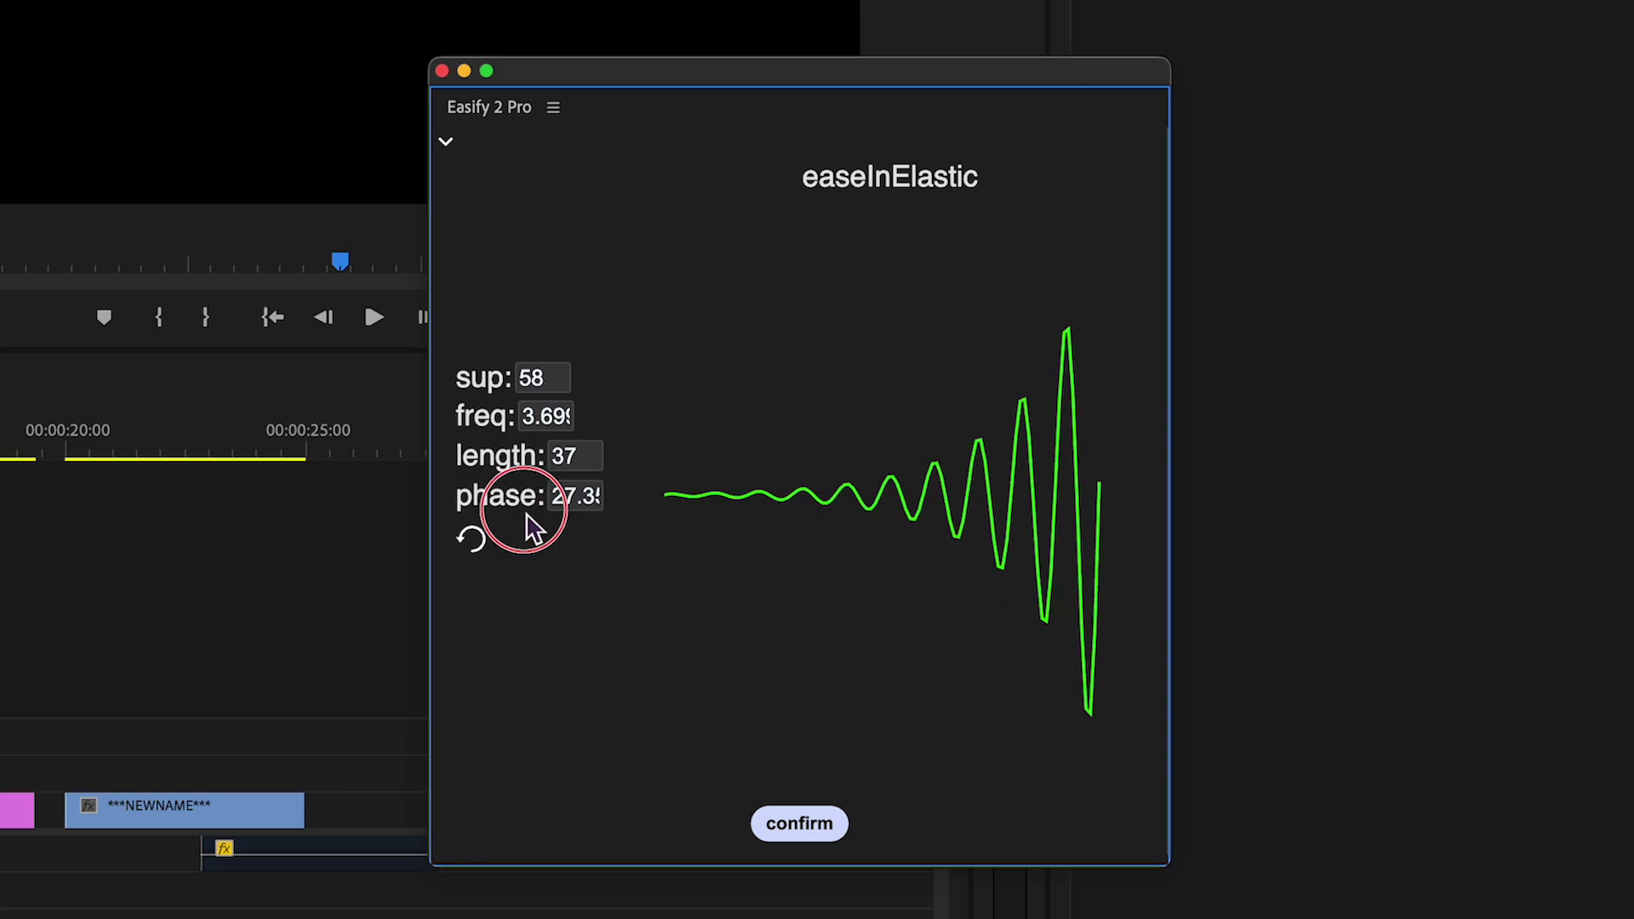
{"action": "left_click", "coordinate": [473, 542]}
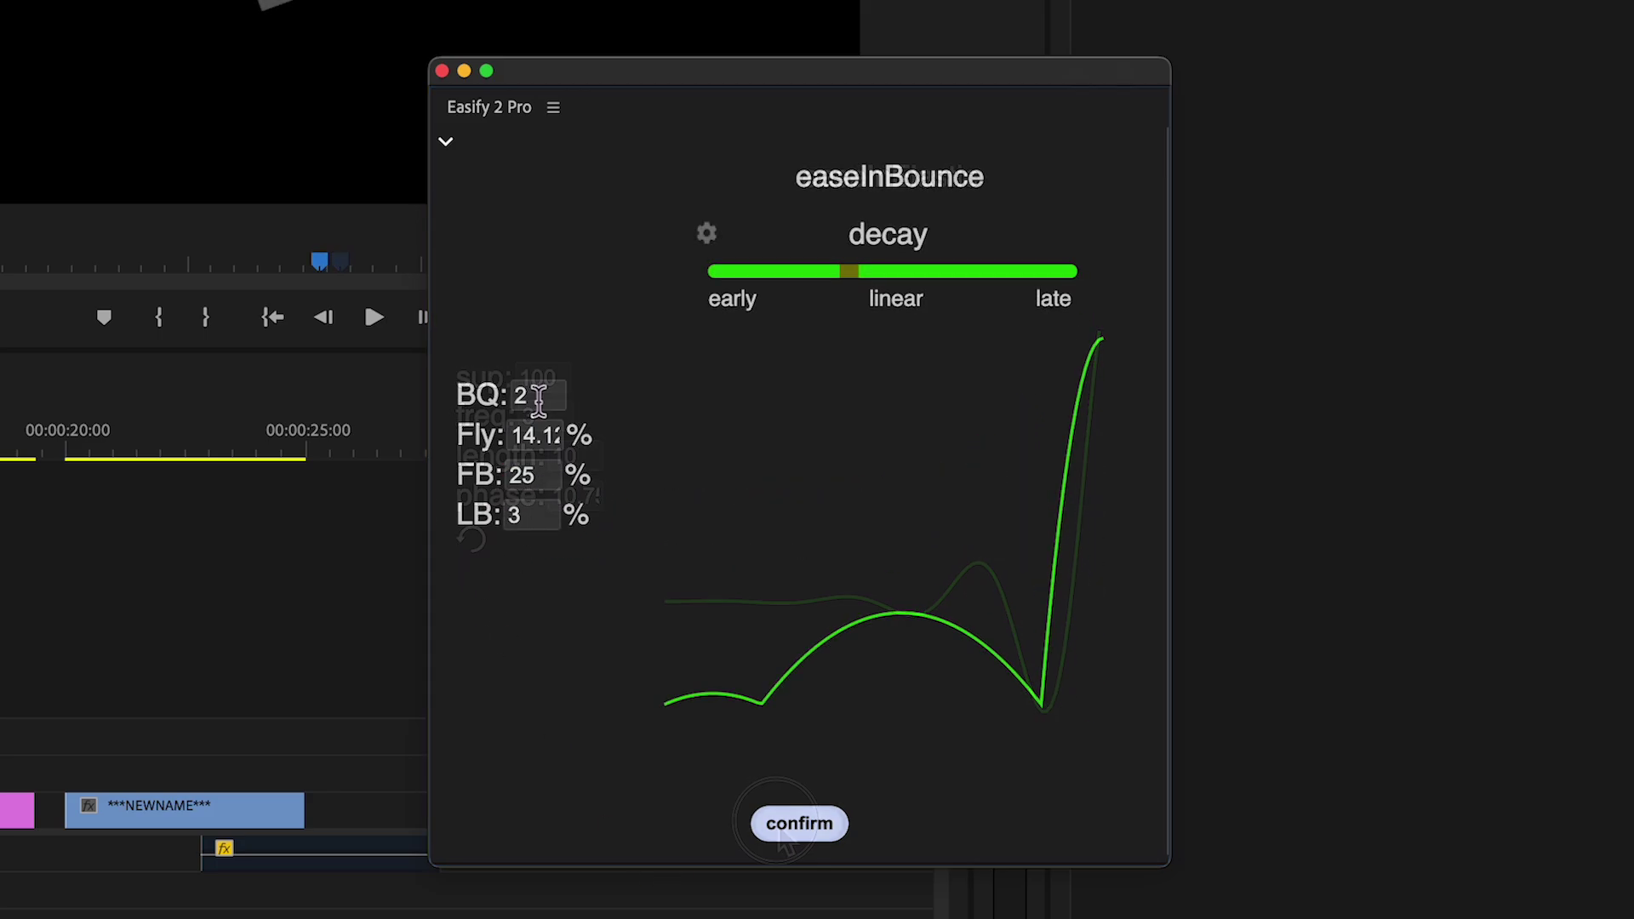
Set the easeInBounce curve to BQ 4, Fly about 42.1%, FB 34% and LB 11%, with linear decay
{"action": "double_click", "coordinate": [539, 395]}
{"action": "type", "text": "5"}
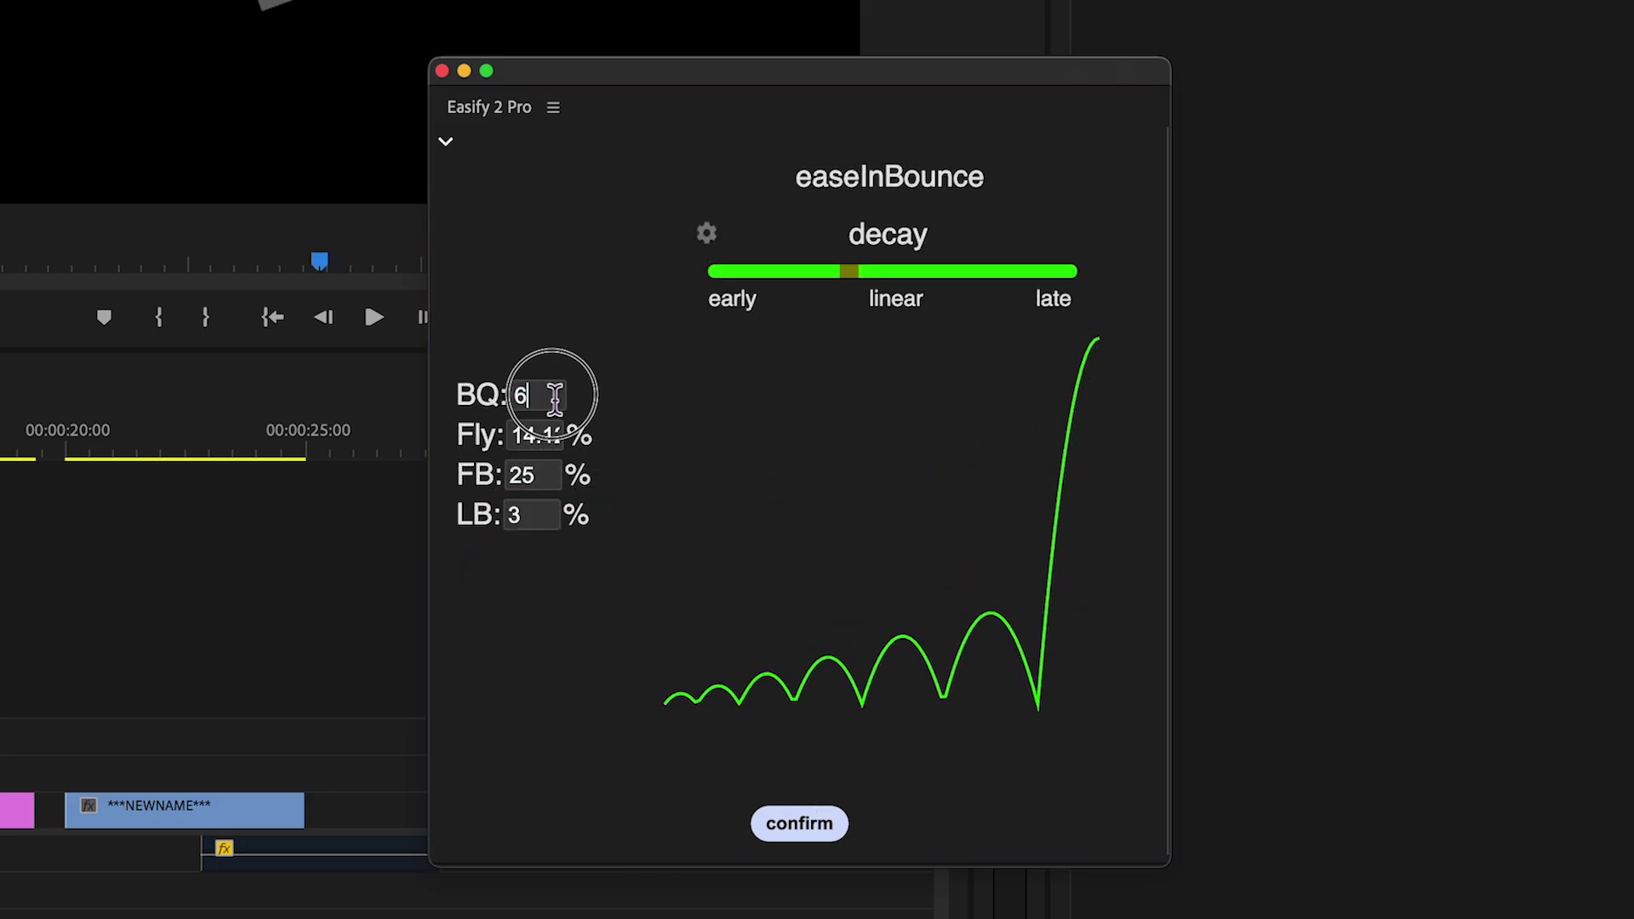
{"action": "key", "text": "BackSpace"}
{"action": "type", "text": "4"}
{"action": "left_click_drag", "start_coordinate": [536, 433], "coordinate": [580, 516]}
{"action": "mouse_move", "coordinate": [860, 294]}
{"action": "left_mouse_down"}
{"action": "mouse_move", "coordinate": [905, 270]}
{"action": "mouse_move", "coordinate": [1115, 298]}
{"action": "mouse_move", "coordinate": [1101, 314]}
{"action": "mouse_move", "coordinate": [682, 339]}
{"action": "mouse_move", "coordinate": [1120, 340]}
{"action": "mouse_move", "coordinate": [693, 372]}
{"action": "mouse_move", "coordinate": [875, 369]}
{"action": "left_mouse_up"}
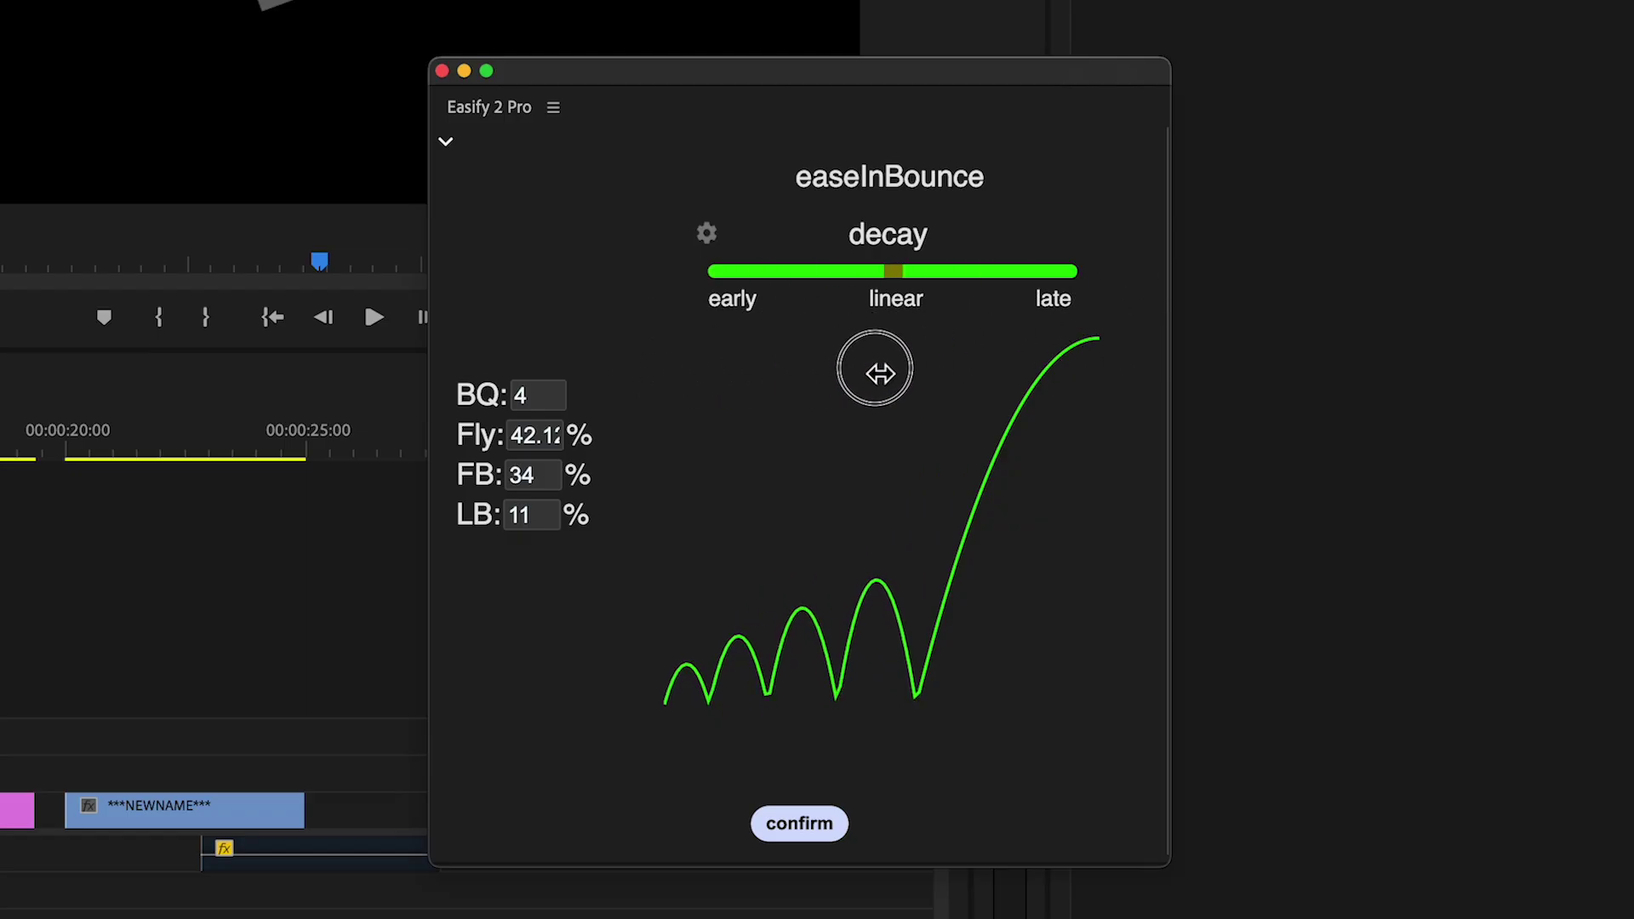
Open the individual bounce height settings and set bounce 1 to 35 and bounce 3 to 53
{"action": "left_click", "coordinate": [708, 238]}
{"action": "left_click_drag", "start_coordinate": [518, 386], "coordinate": [529, 436]}
{"action": "left_click_drag", "start_coordinate": [527, 461], "coordinate": [573, 471]}
{"action": "key", "text": "BackSpace"}
{"action": "key", "text": "BackSpace"}
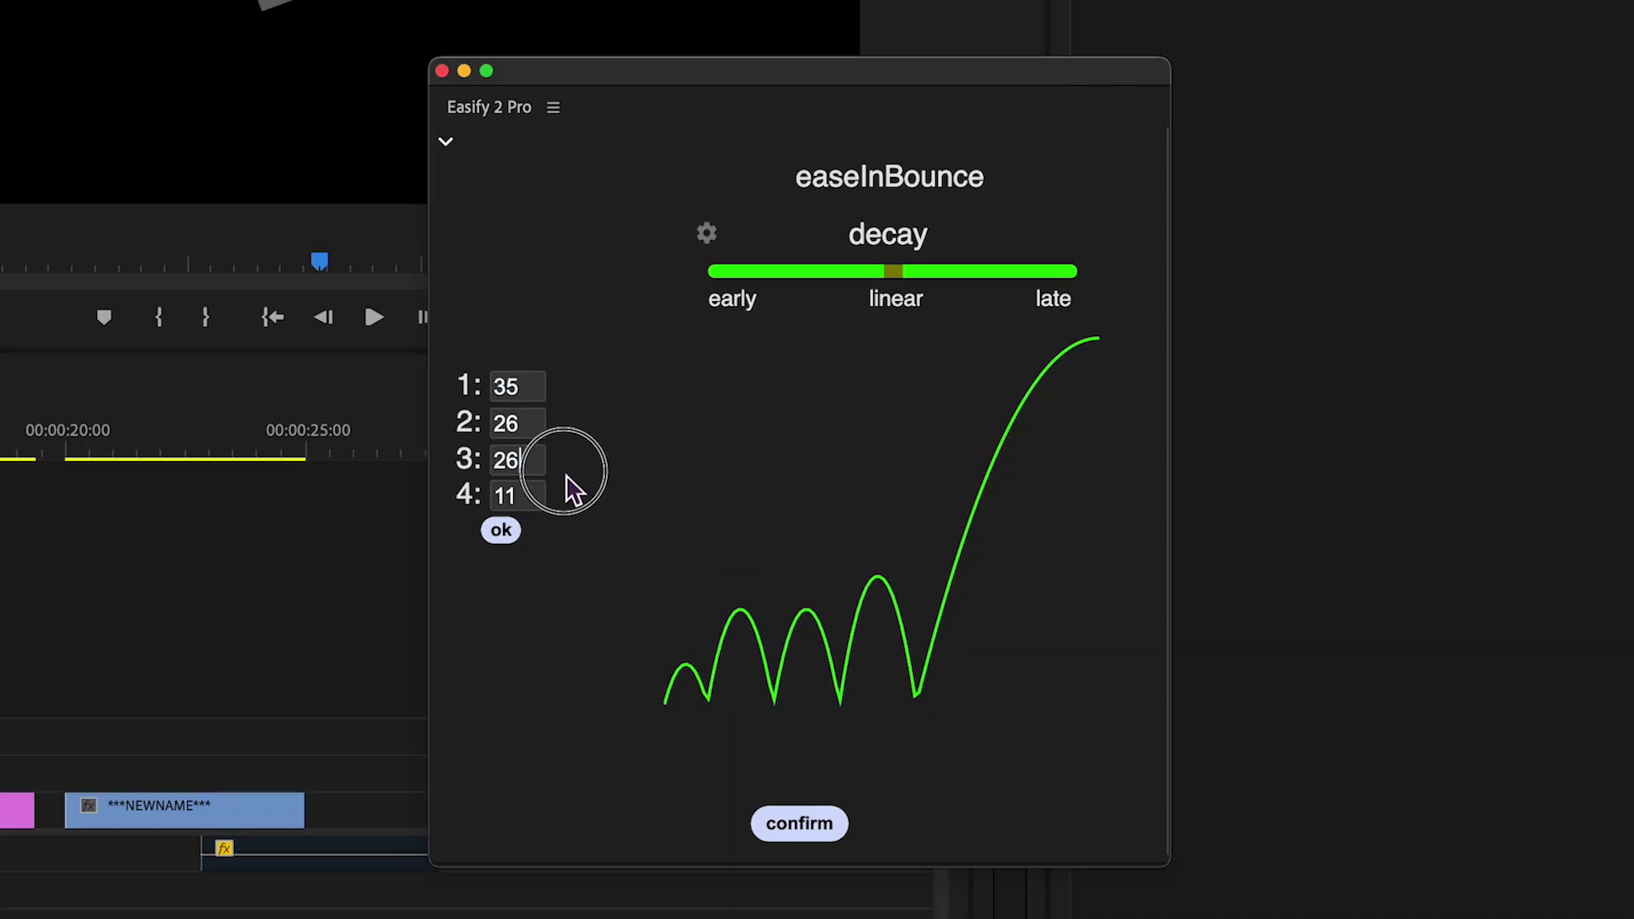
{"action": "type", "text": "55"}
{"action": "key", "text": "BackSpace"}
{"action": "type", "text": "3"}
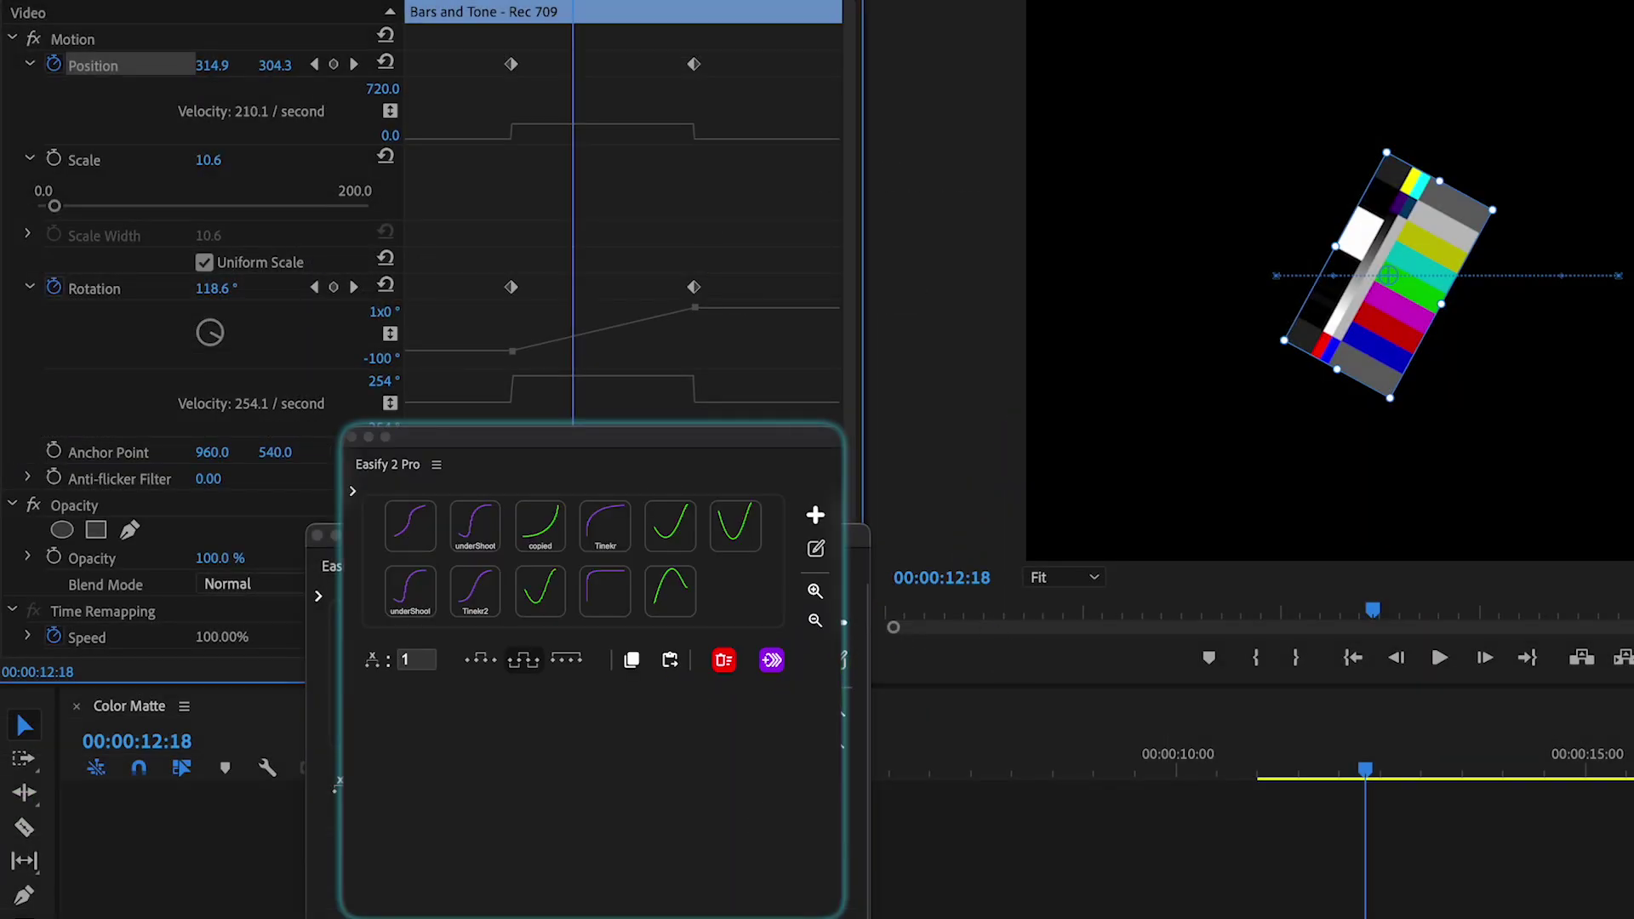
Shape the Bars and Tone clip's Rotation keyframe curve with a starting dip and soft ending, and copy its easing in Easify
{"action": "left_click_drag", "start_coordinate": [529, 383], "coordinate": [570, 423]}
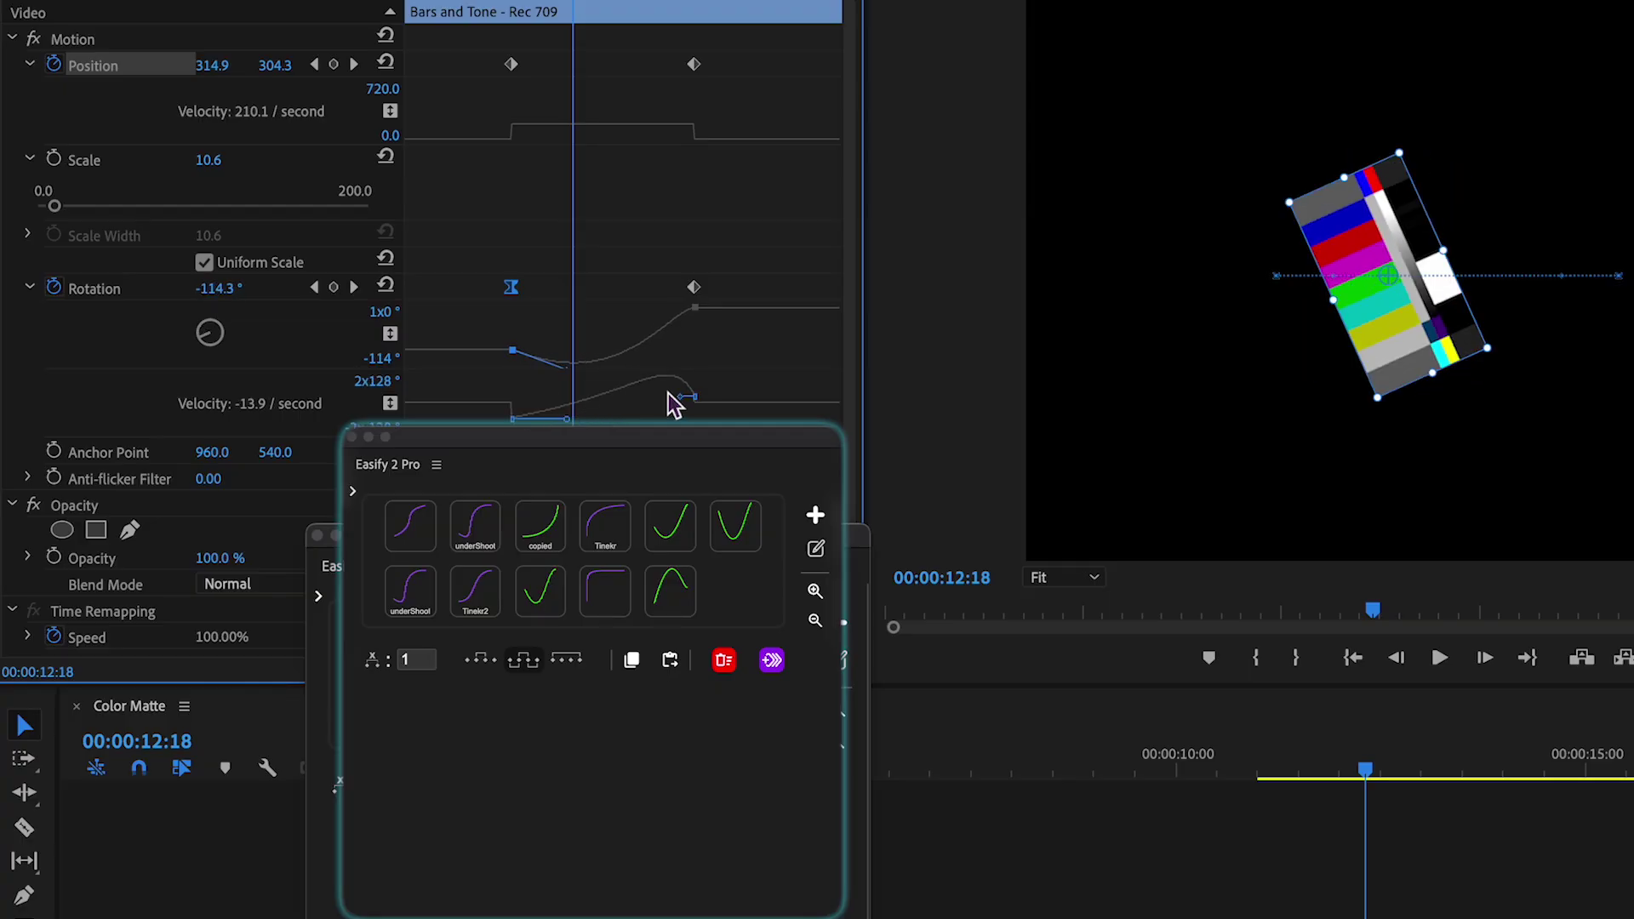
{"action": "left_click_drag", "start_coordinate": [667, 399], "coordinate": [617, 412]}
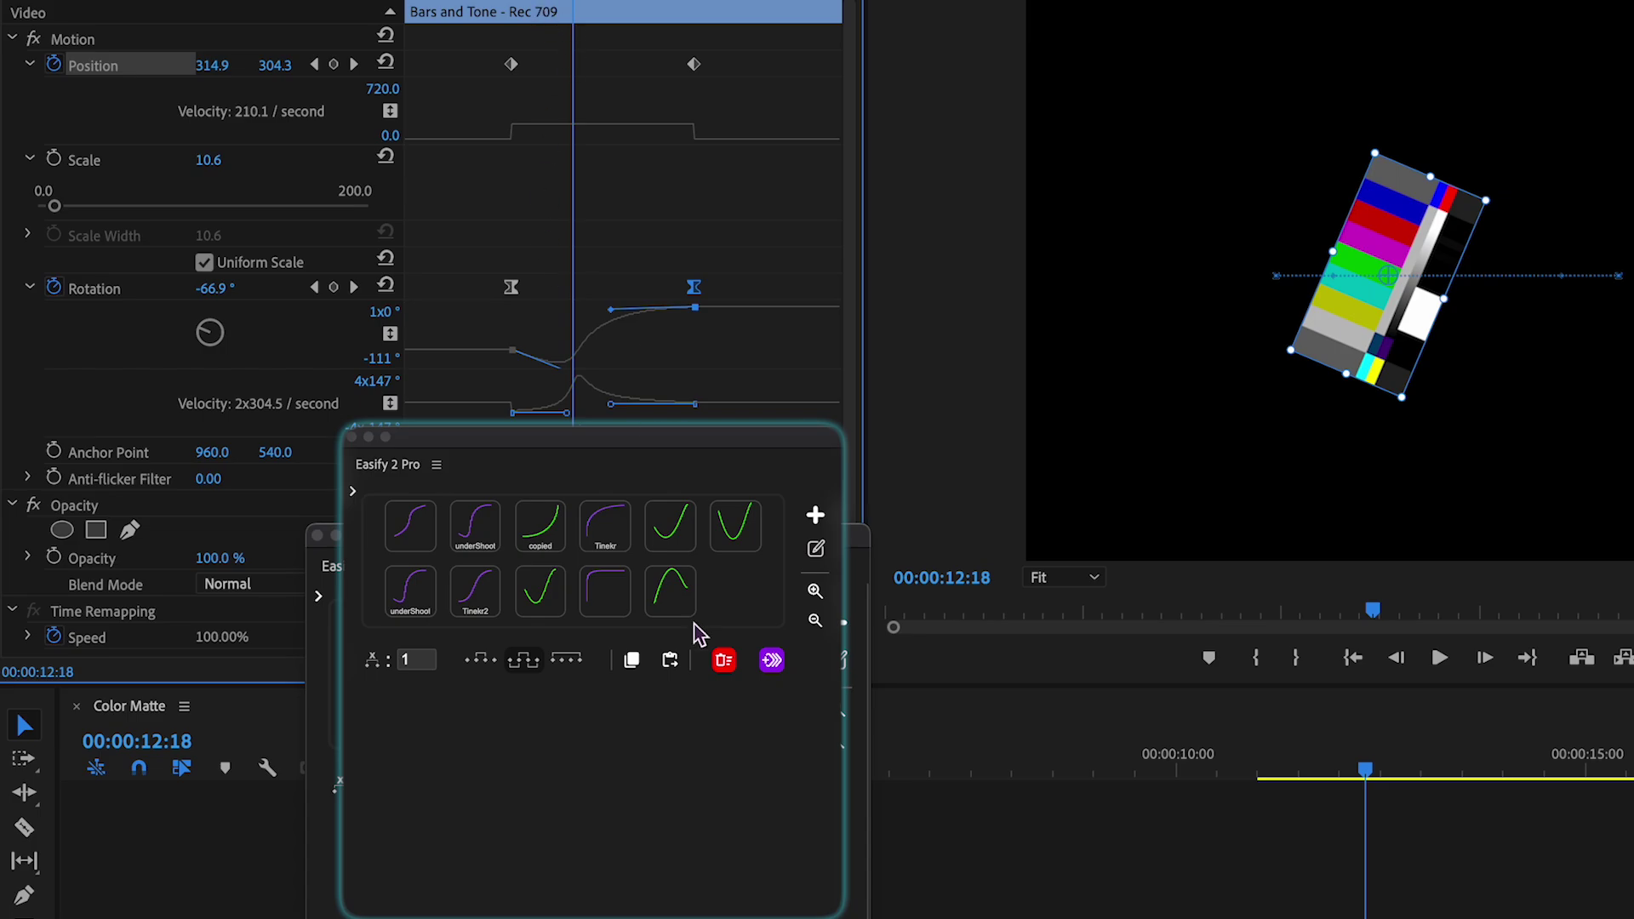
{"action": "left_click", "coordinate": [631, 662]}
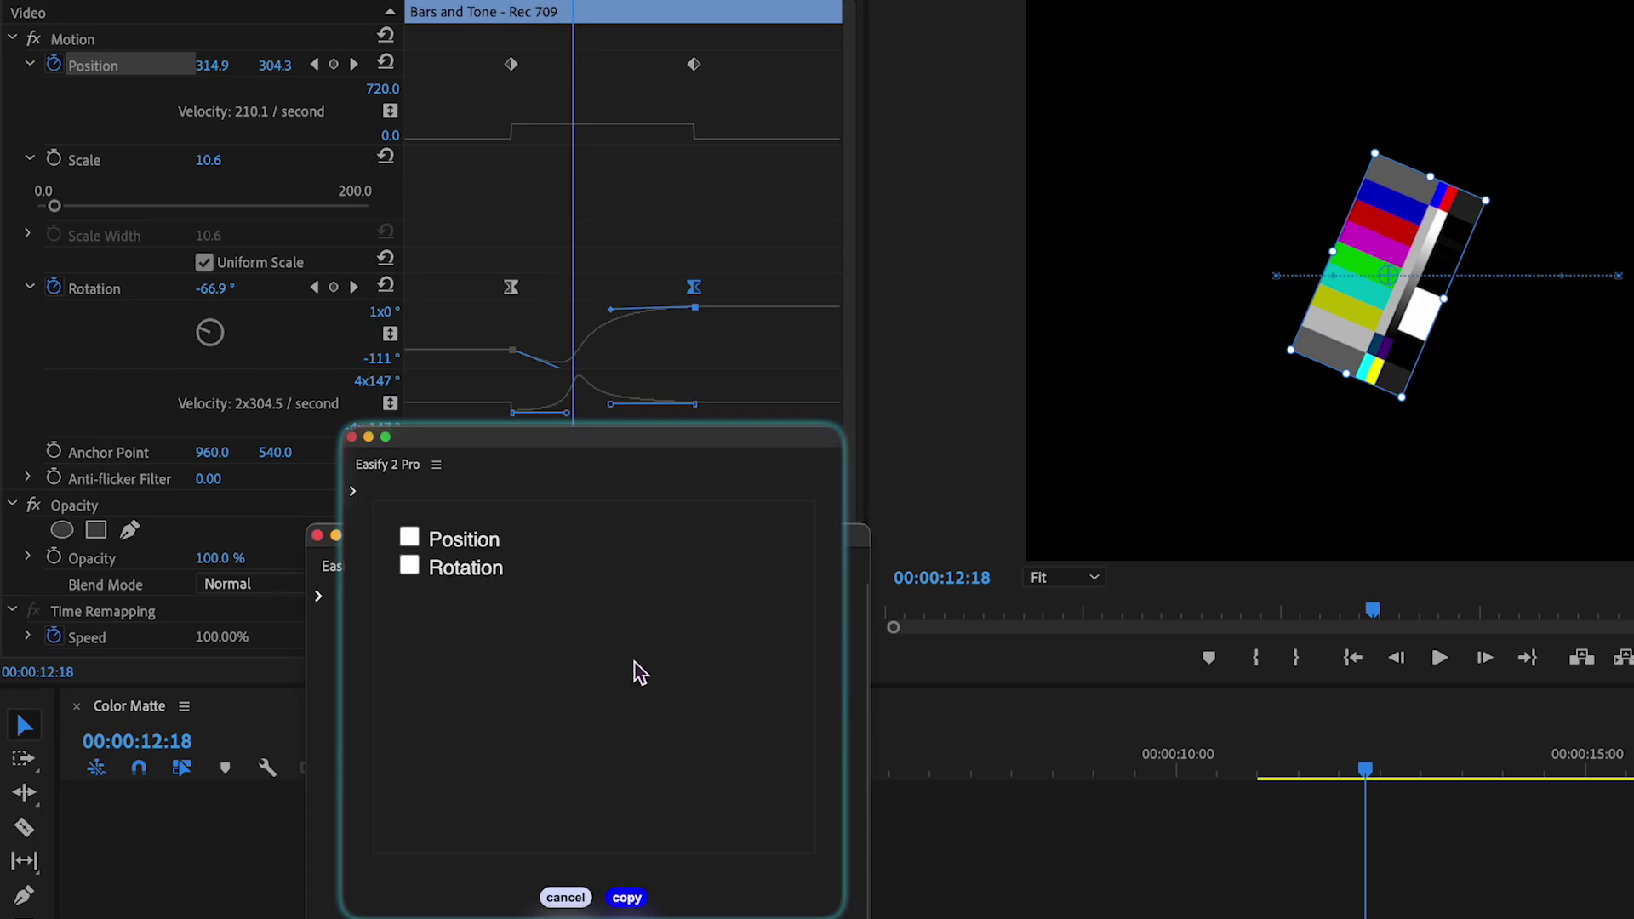
{"action": "left_click", "coordinate": [409, 567]}
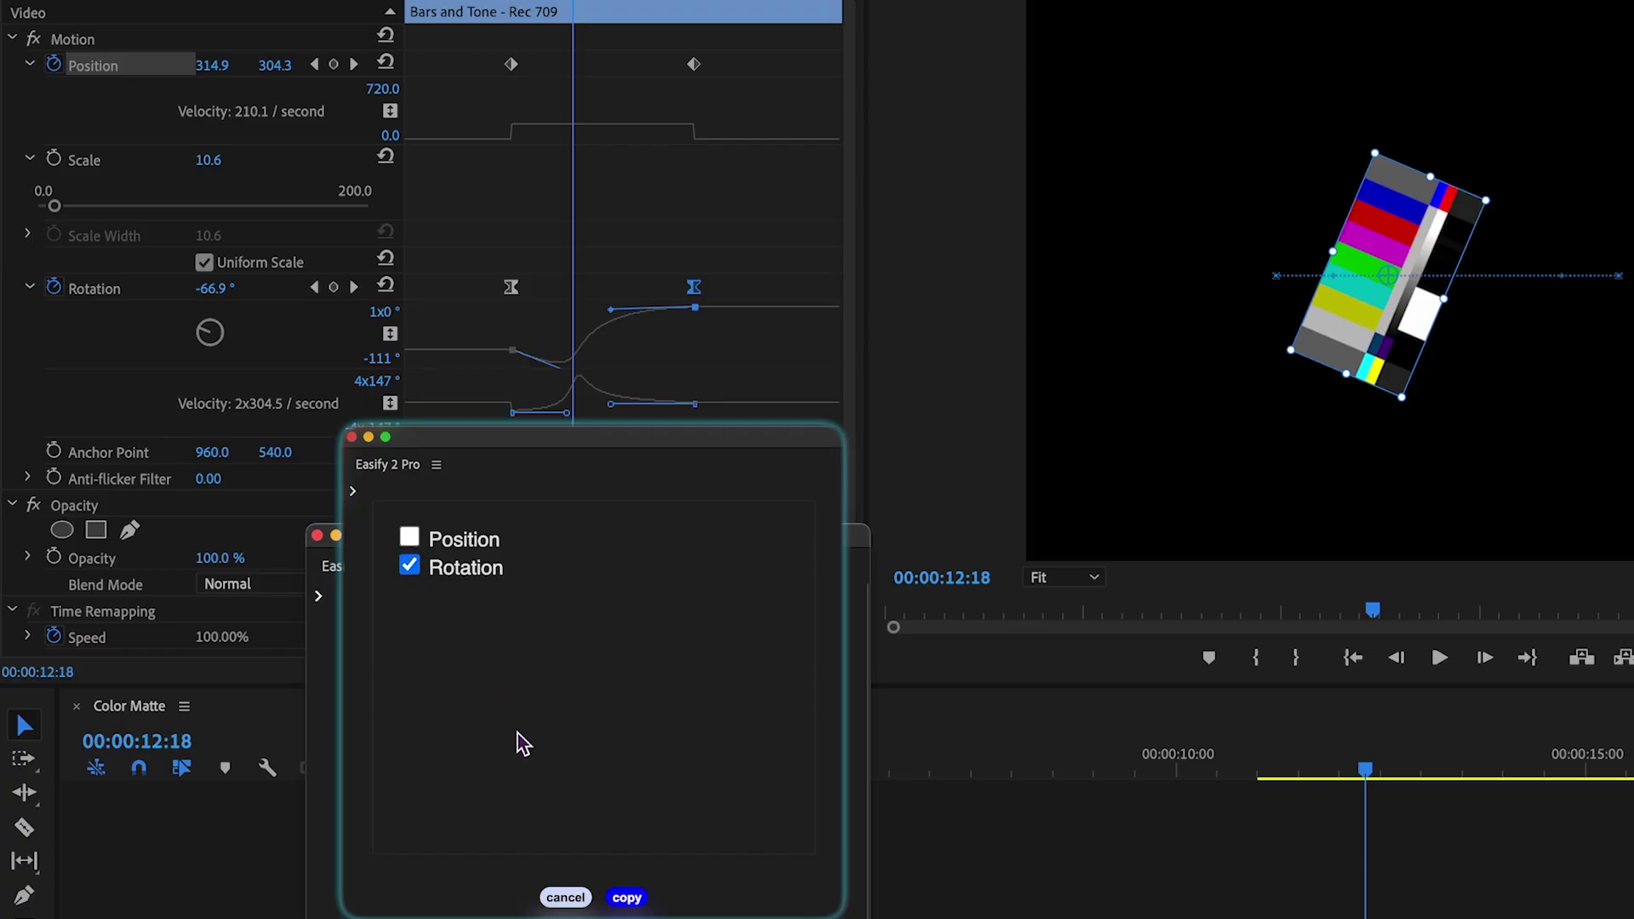
{"action": "left_click", "coordinate": [626, 898]}
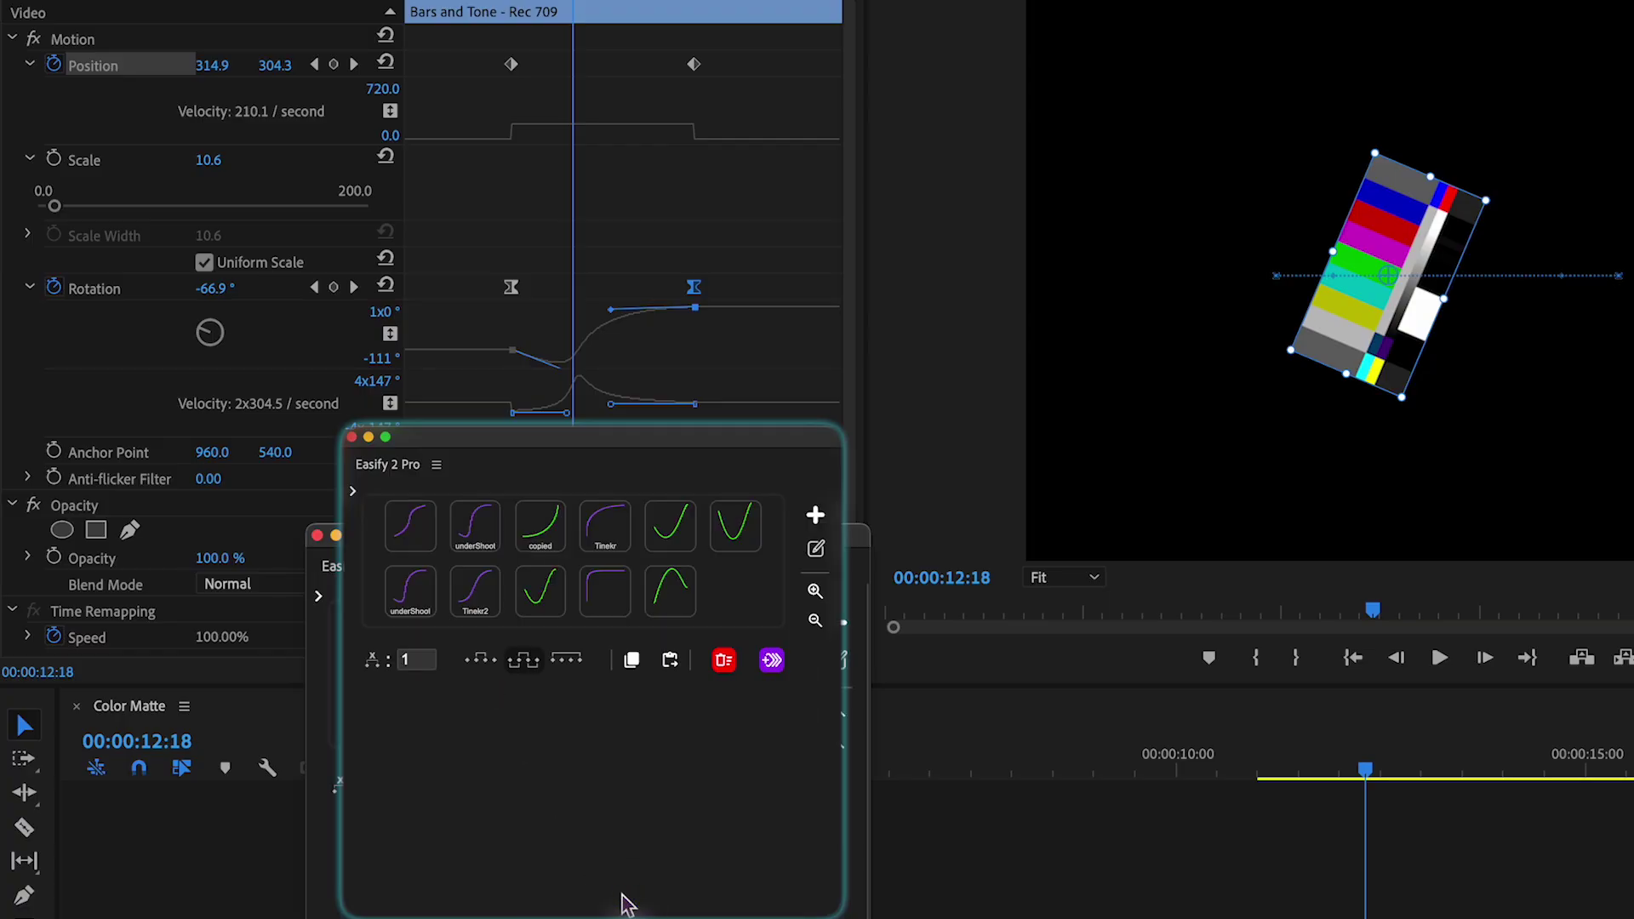
Paste the copied easing onto the Bars and Tone clip's Position keyframes only, preview it, and save the easing as a new preset
{"action": "left_click", "coordinate": [670, 662]}
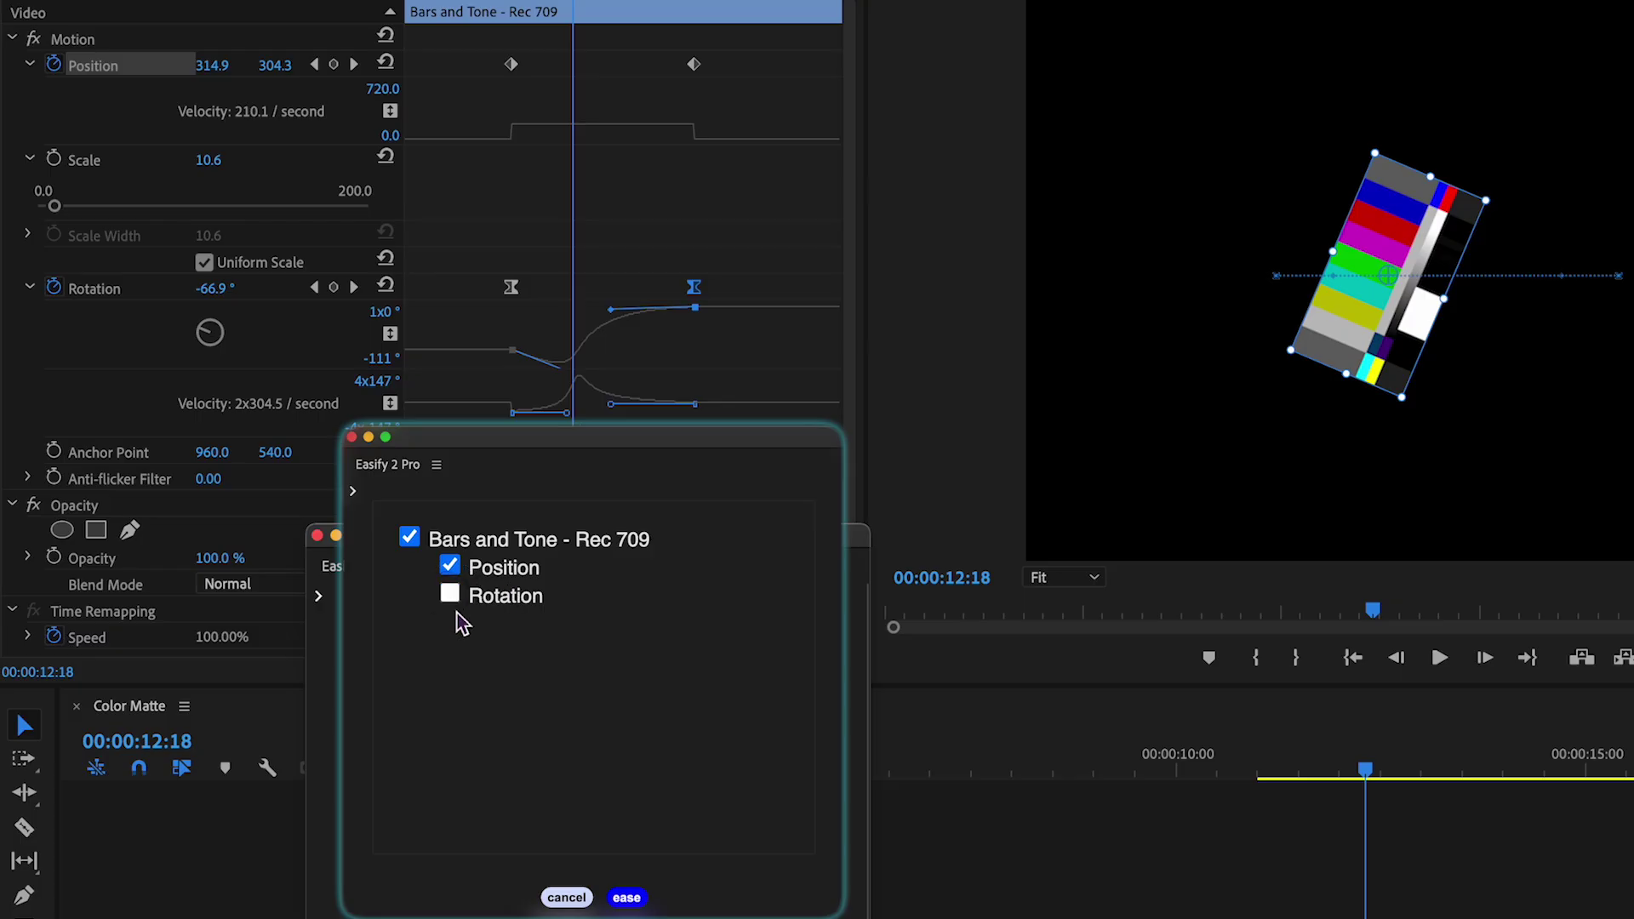
{"action": "left_click", "coordinate": [640, 896]}
{"action": "left_click", "coordinate": [515, 4]}
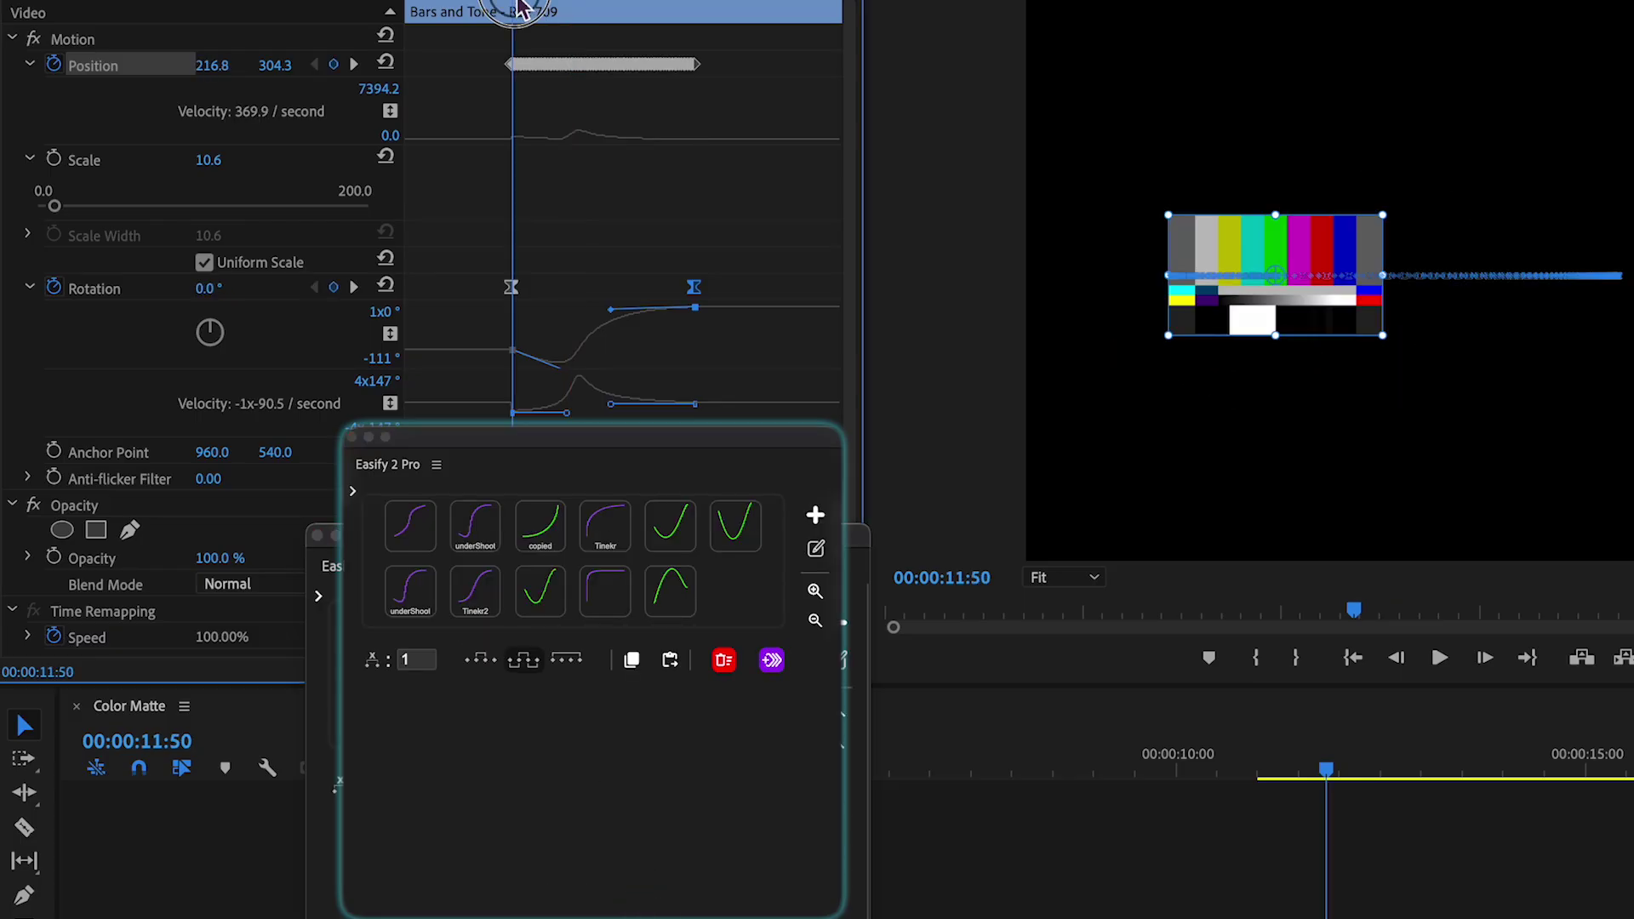
{"action": "key", "text": "space"}
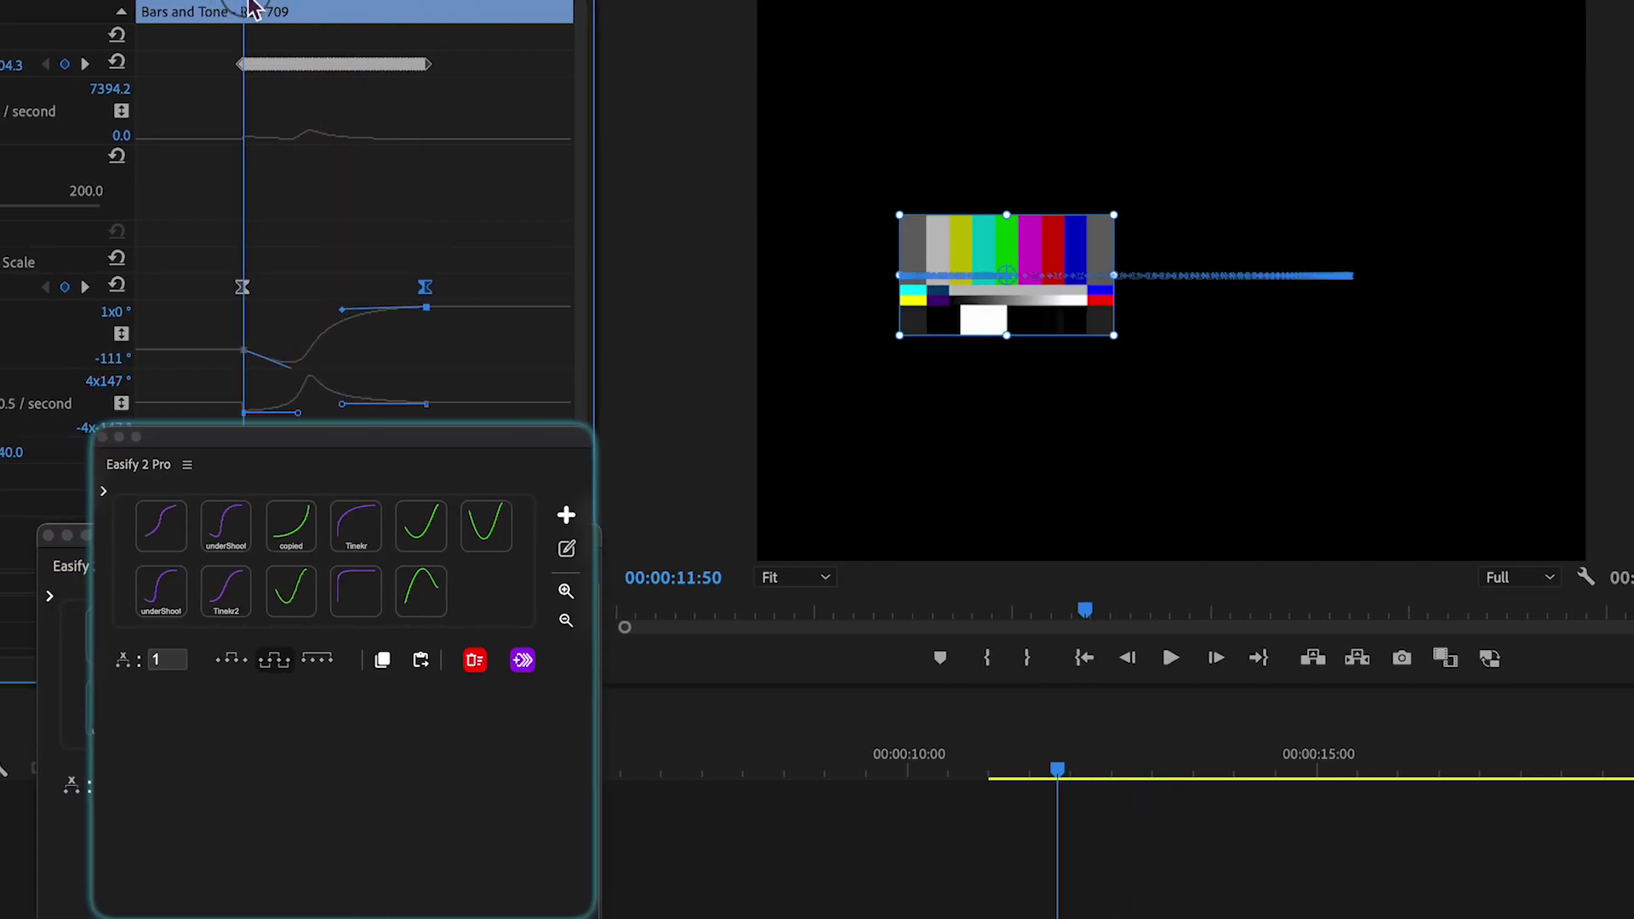
{"action": "key", "text": "space"}
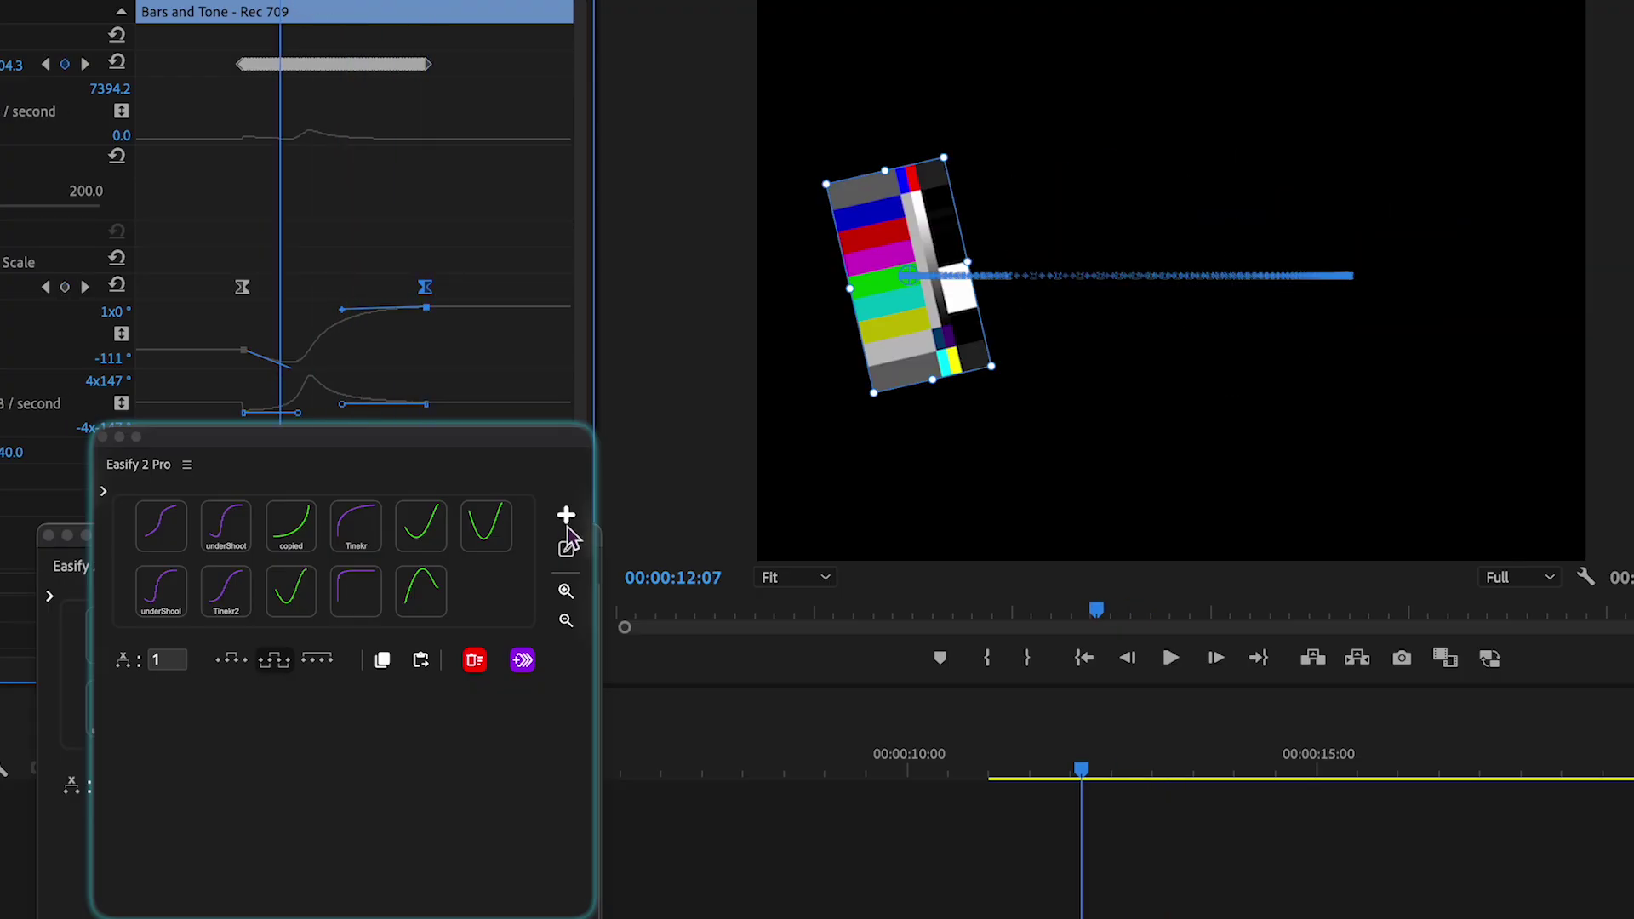
{"action": "left_click", "coordinate": [567, 517]}
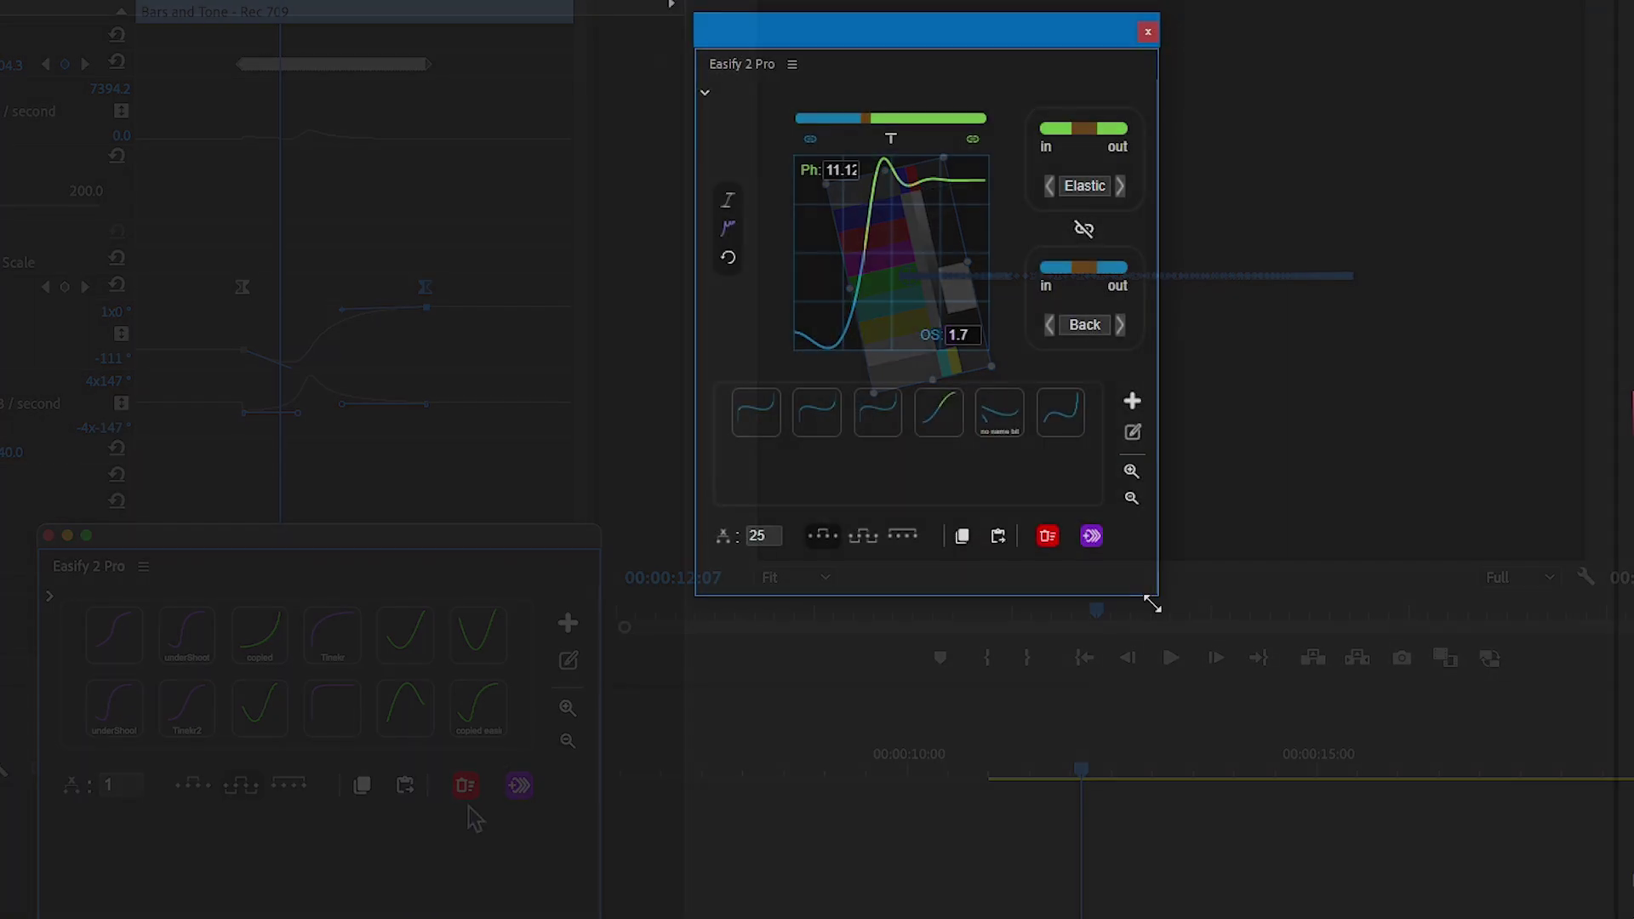
Resize the floating Easify window and collapse its curve editor so only the preset and action rows remain
{"action": "left_click_drag", "start_coordinate": [1153, 596], "coordinate": [863, 335]}
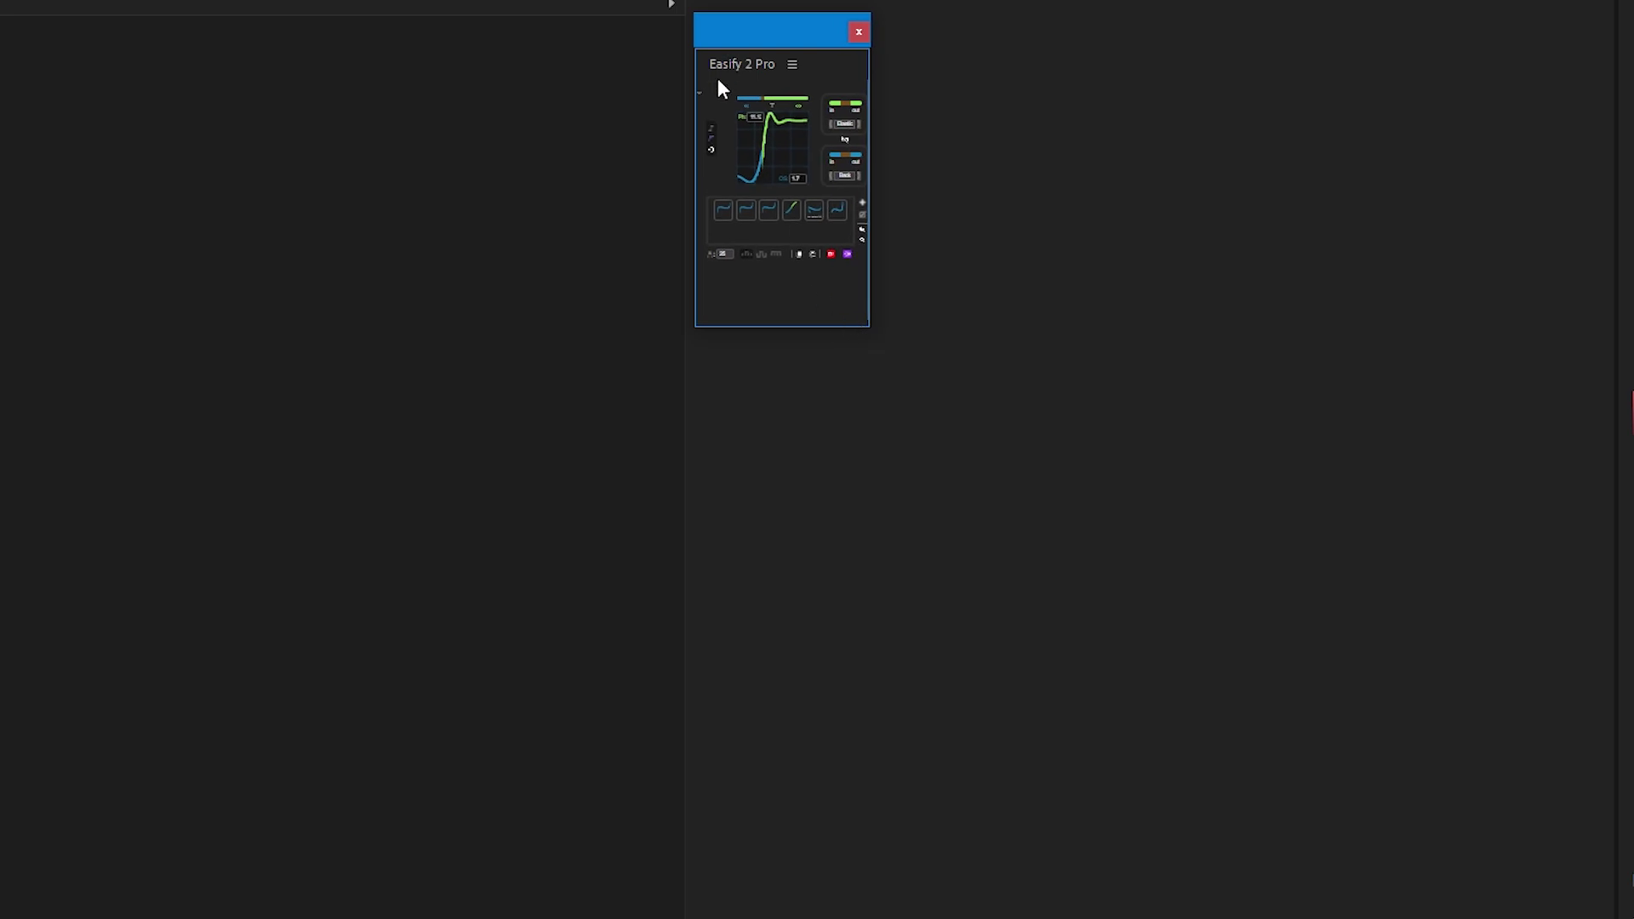
{"action": "left_click", "coordinate": [698, 98]}
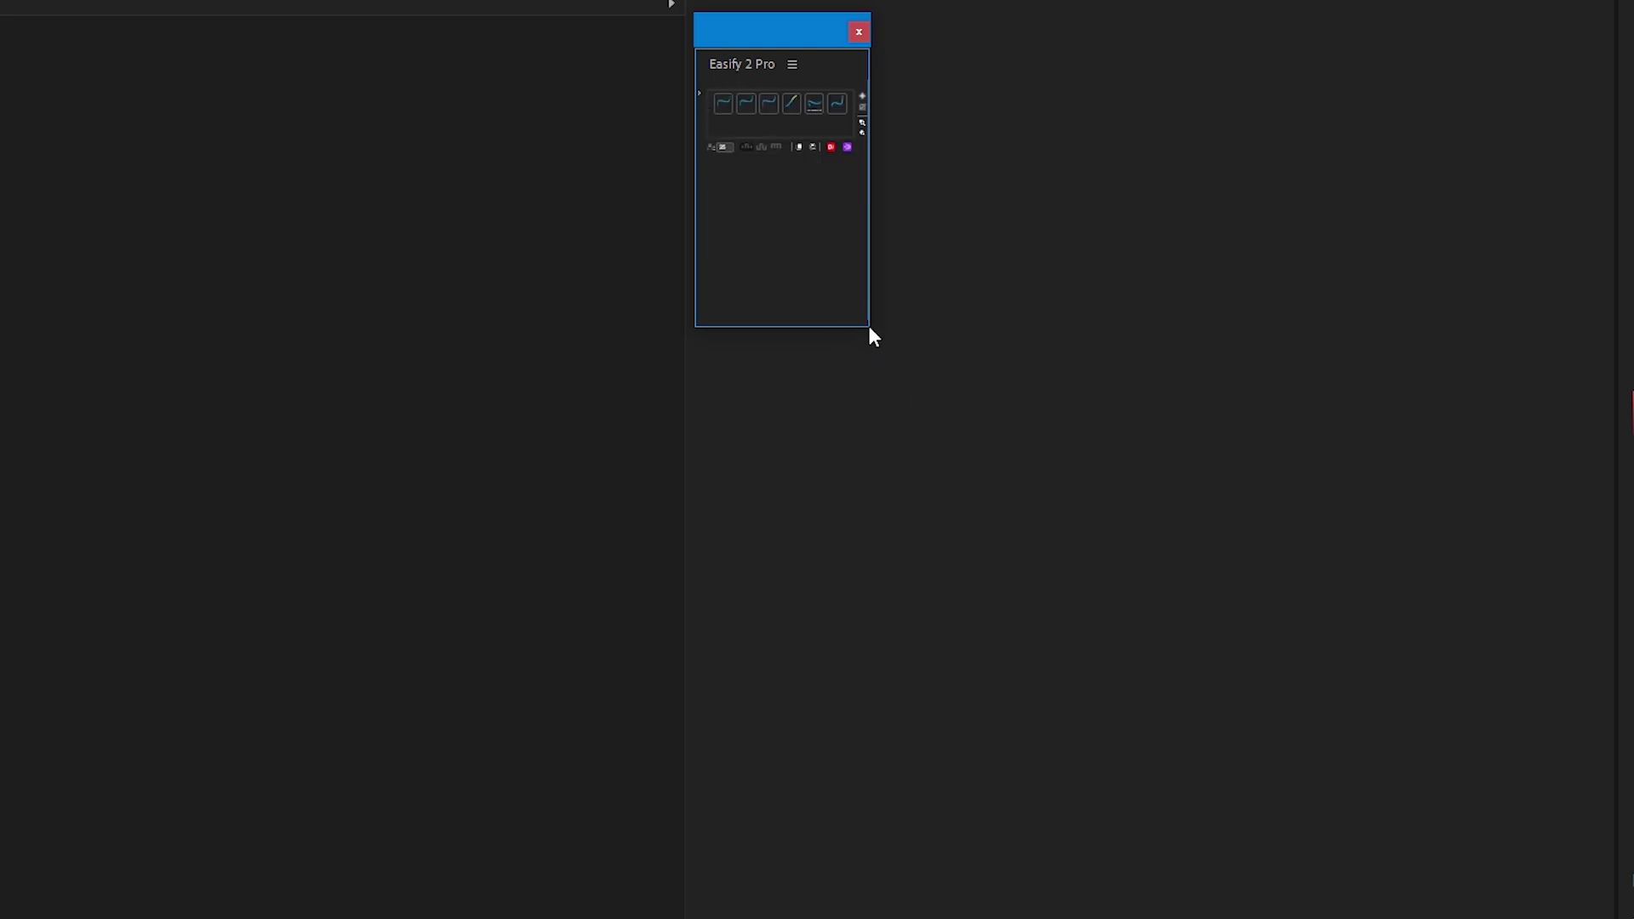
{"action": "left_click_drag", "start_coordinate": [869, 327], "coordinate": [1055, 580]}
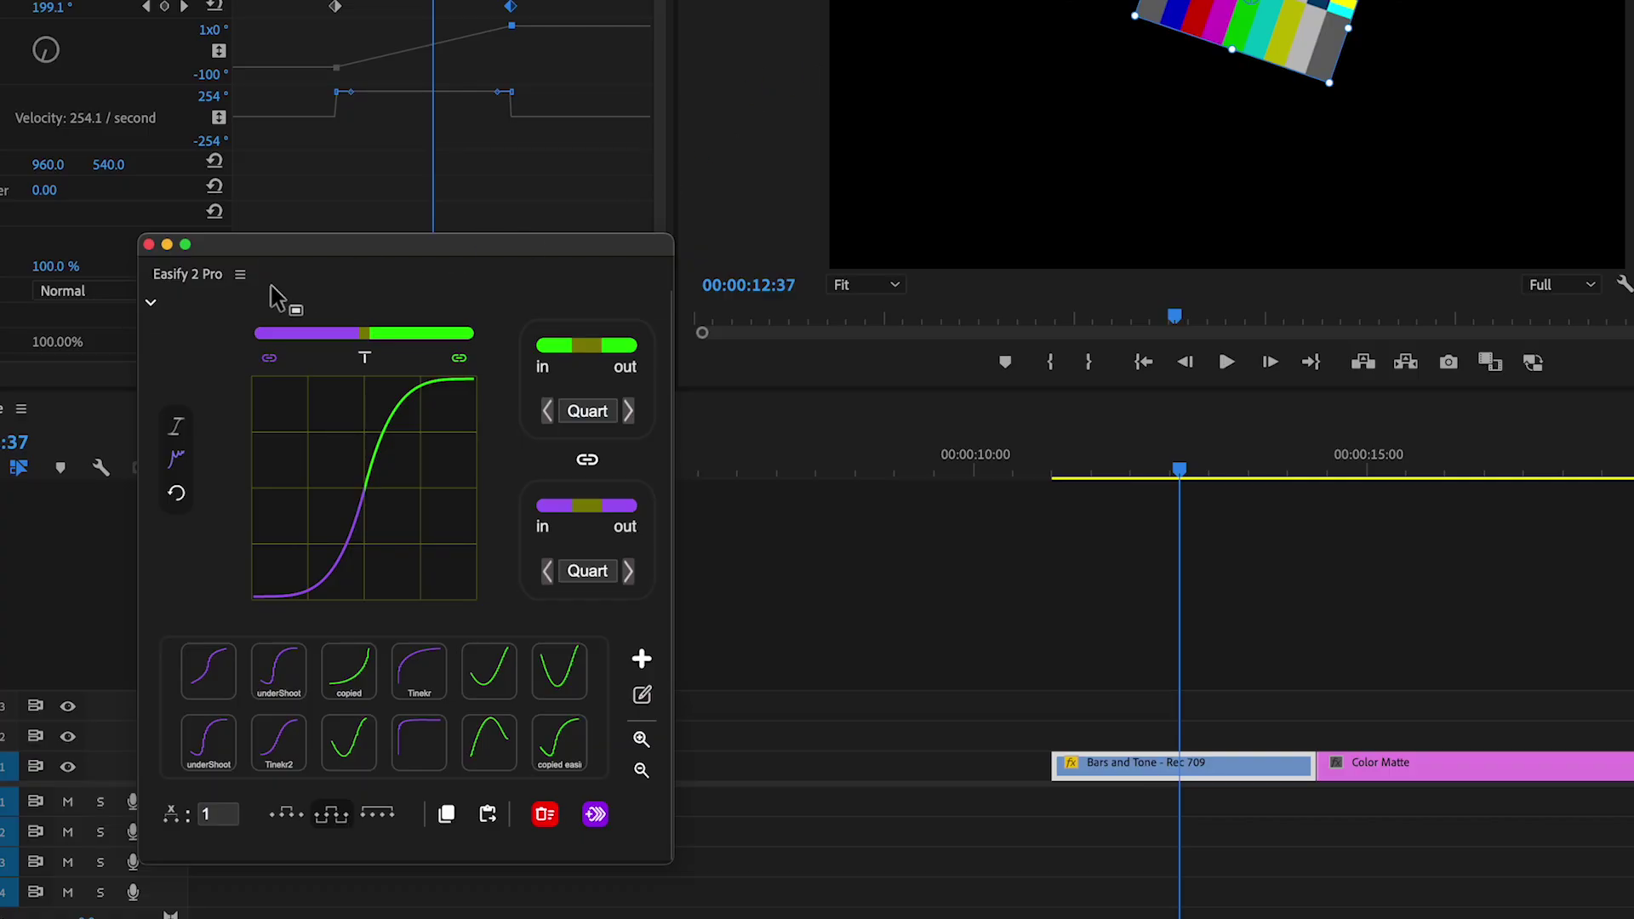
Open the Easify preferences and review the first graph, second graph and thumb colour pickers and the action confirmation choices
{"action": "left_click", "coordinate": [240, 276]}
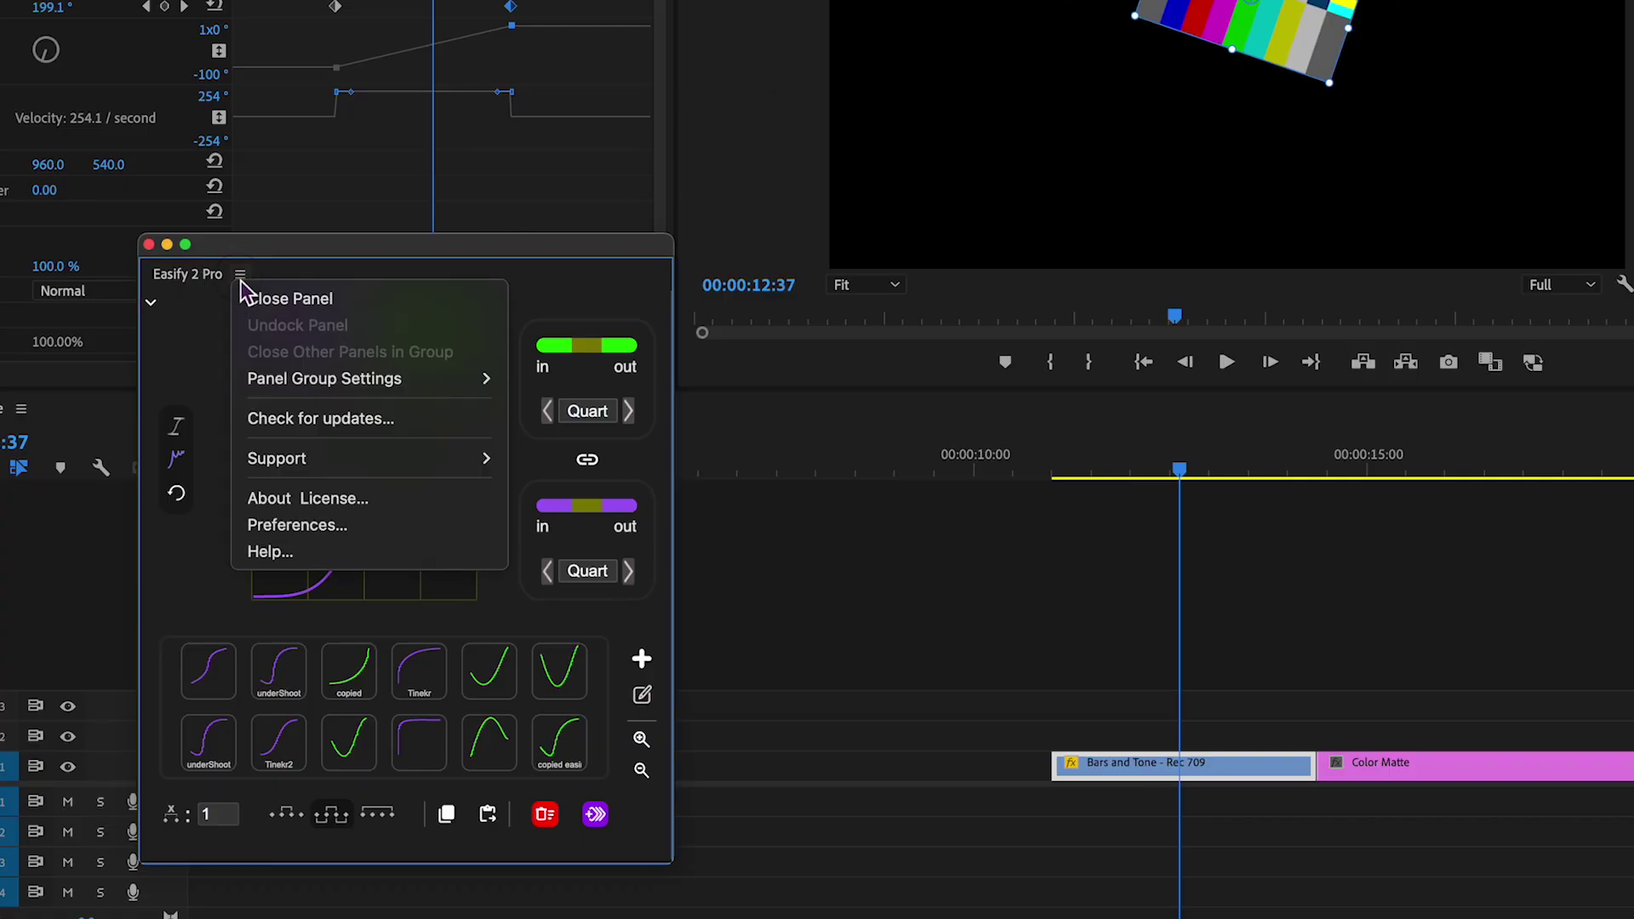
{"action": "left_click", "coordinate": [314, 533]}
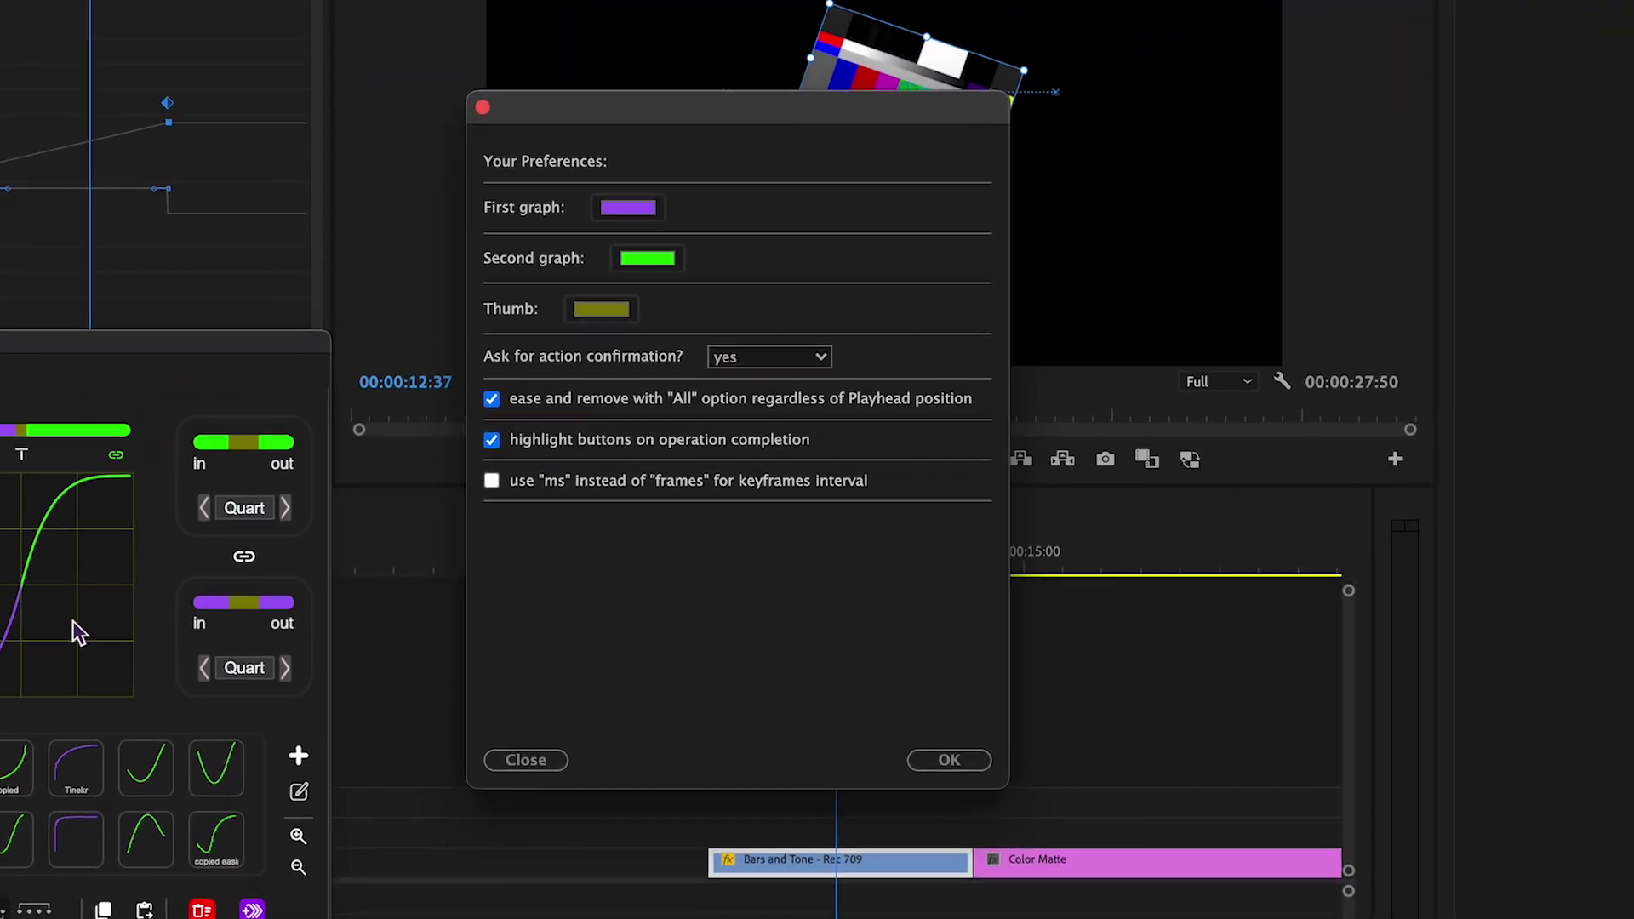
{"action": "left_click", "coordinate": [647, 211]}
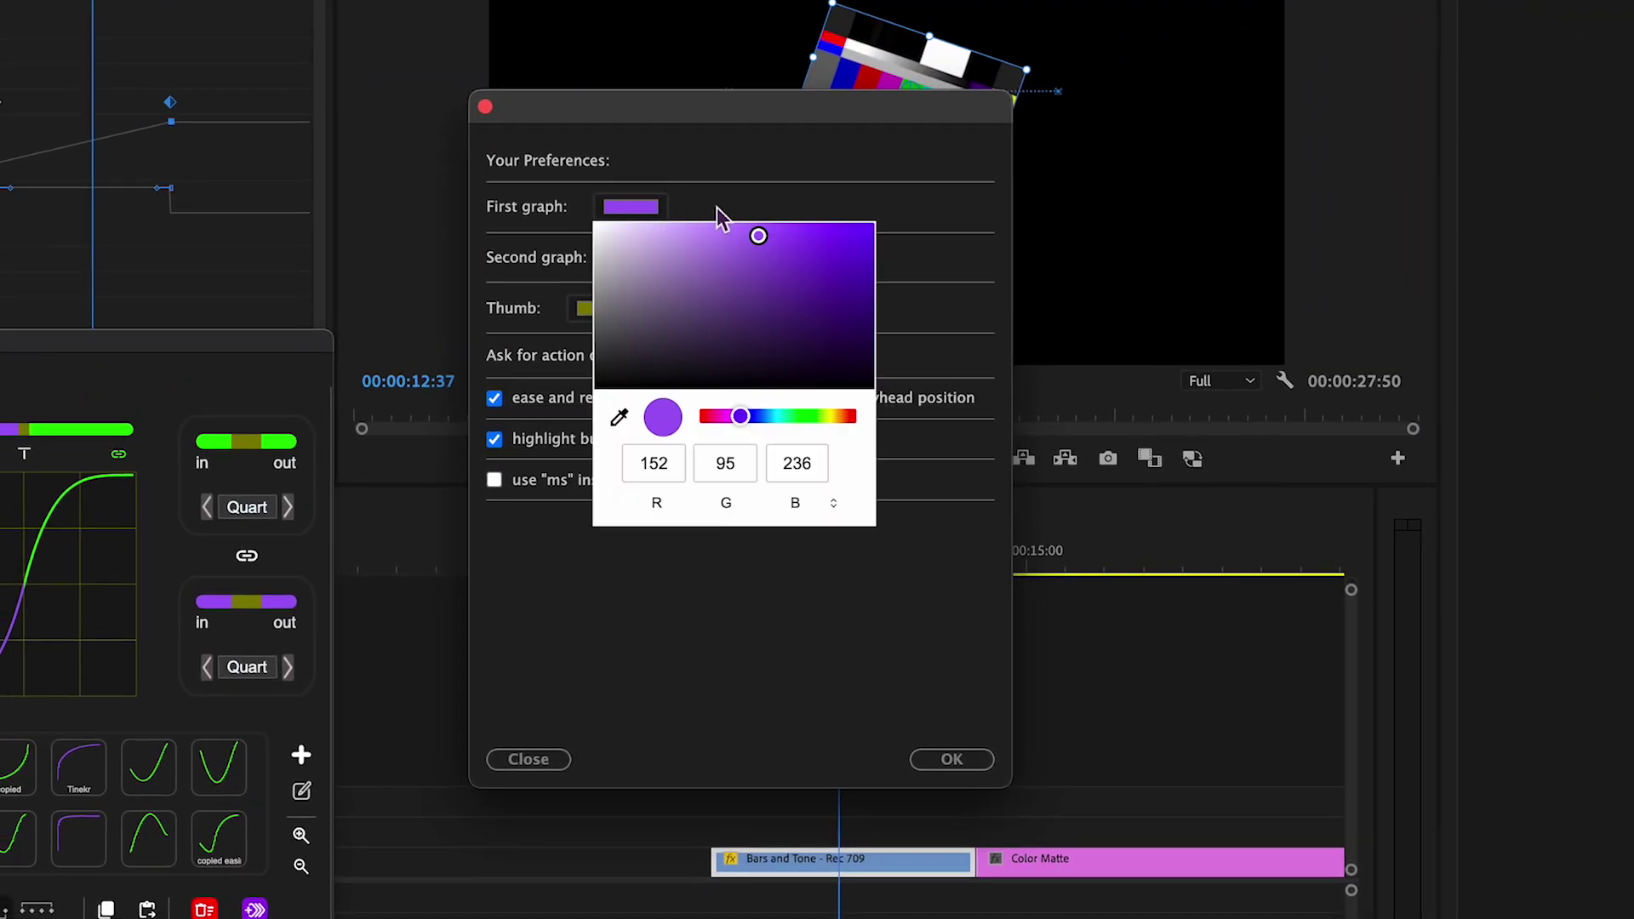
{"action": "left_click", "coordinate": [665, 261]}
{"action": "left_click", "coordinate": [665, 260]}
{"action": "left_click", "coordinate": [902, 423]}
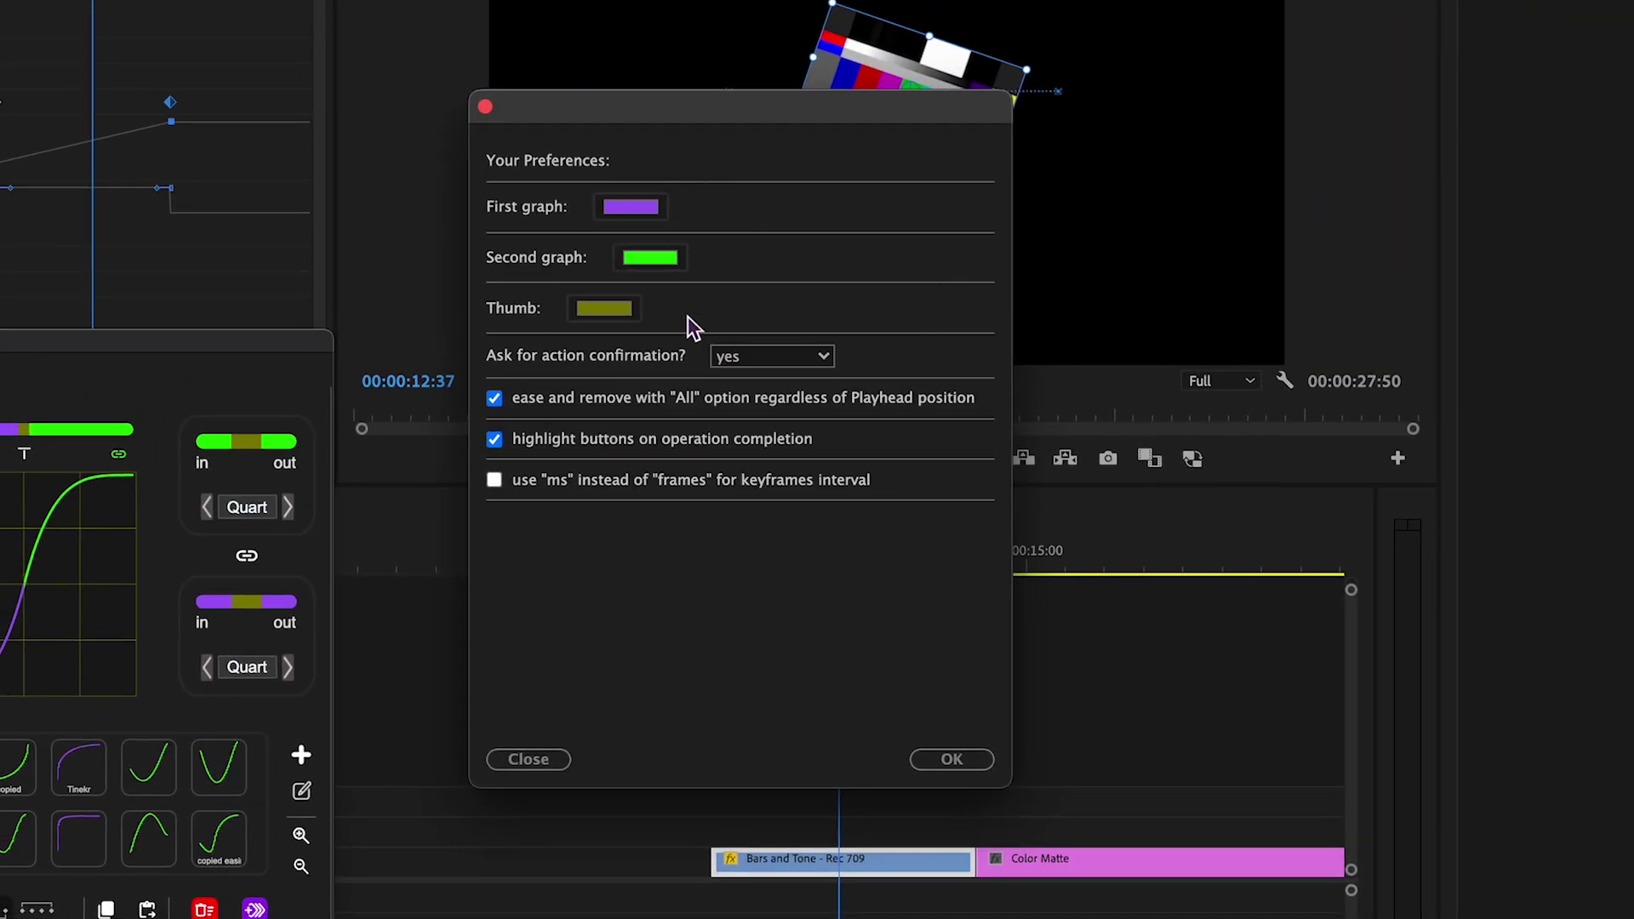
{"action": "left_click", "coordinate": [604, 308]}
{"action": "left_click", "coordinate": [932, 319]}
{"action": "left_click", "coordinate": [787, 364]}
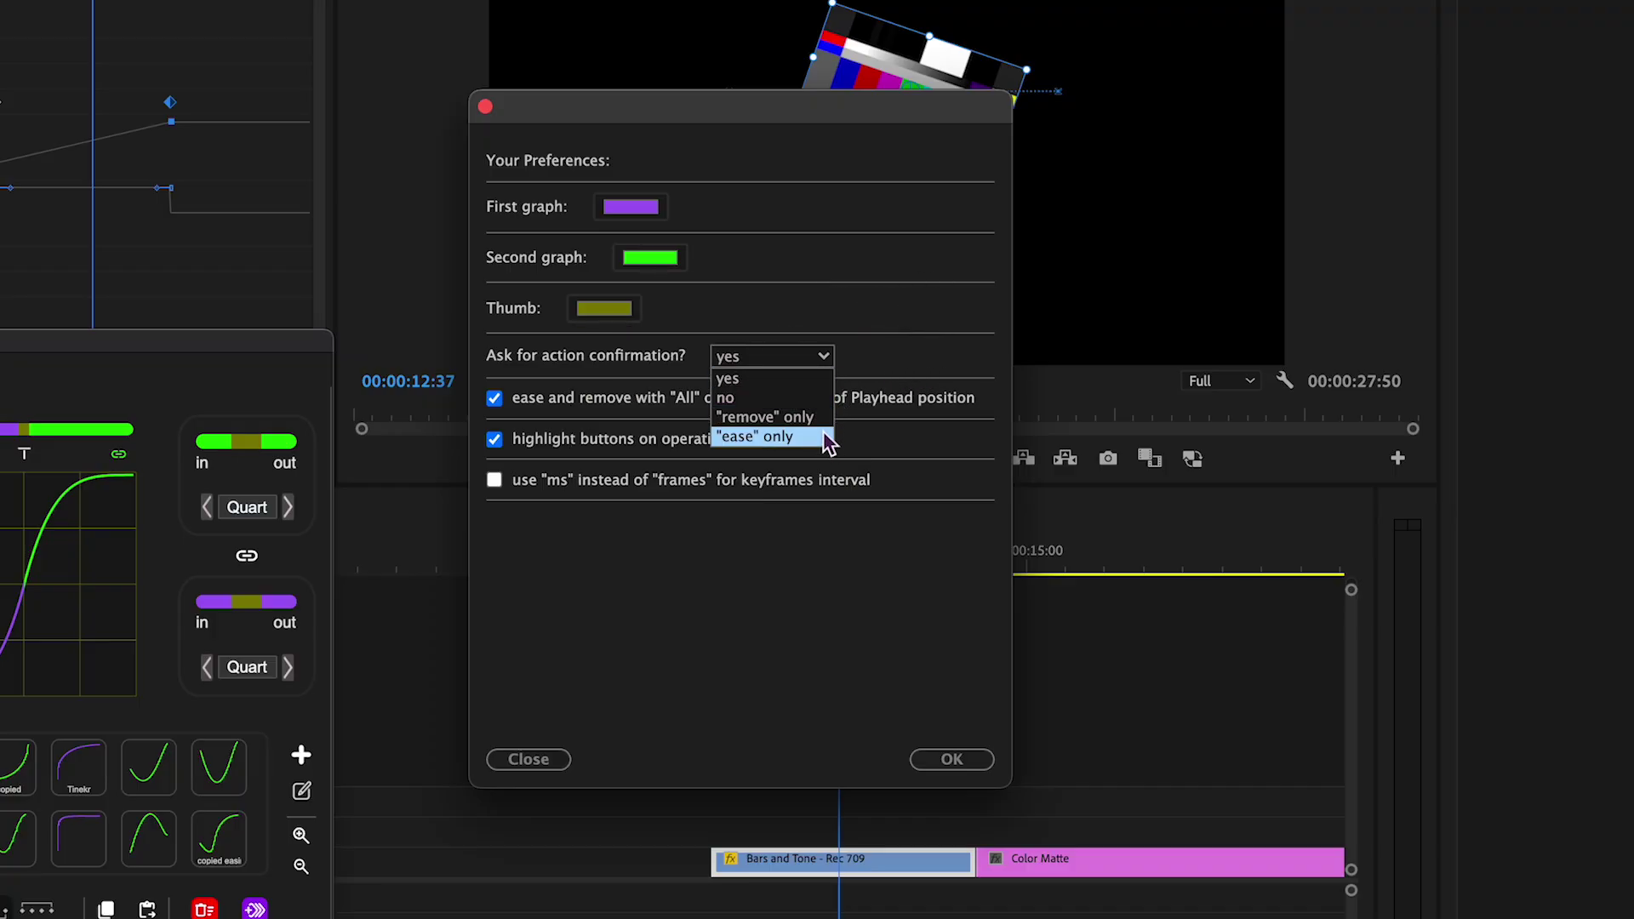
{"action": "left_click", "coordinate": [774, 397]}
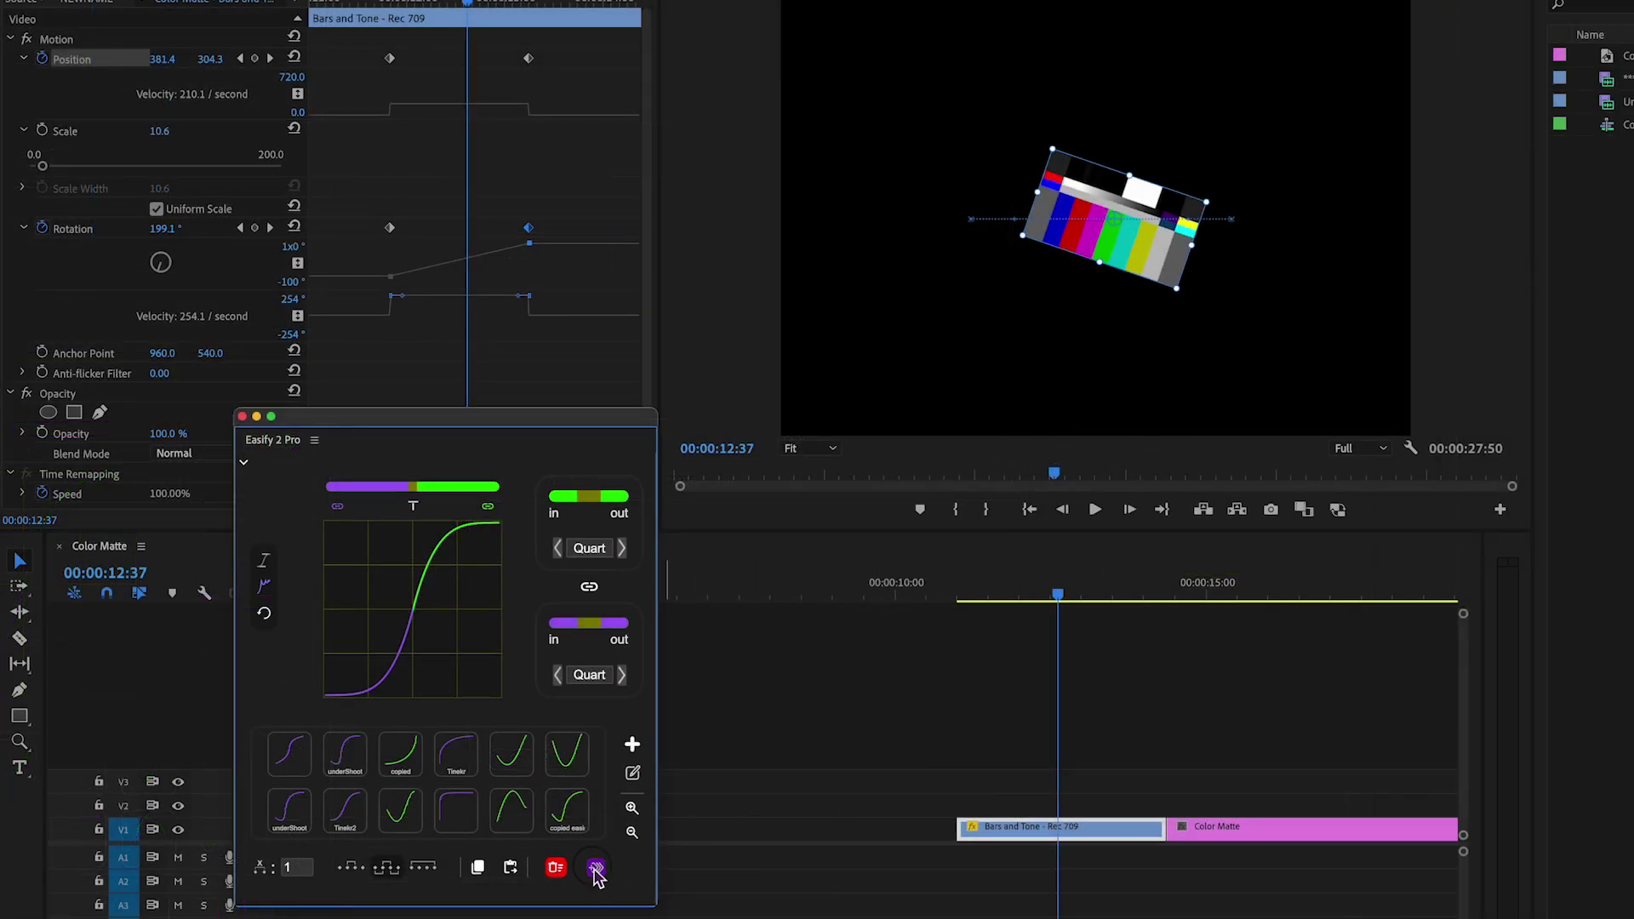
Ease the Bars and Tone clip's Position and Rotation keyframes with the Quart curve, and remove the easing from both properties
{"action": "left_click", "coordinate": [595, 868]}
{"action": "left_click", "coordinate": [473, 854]}
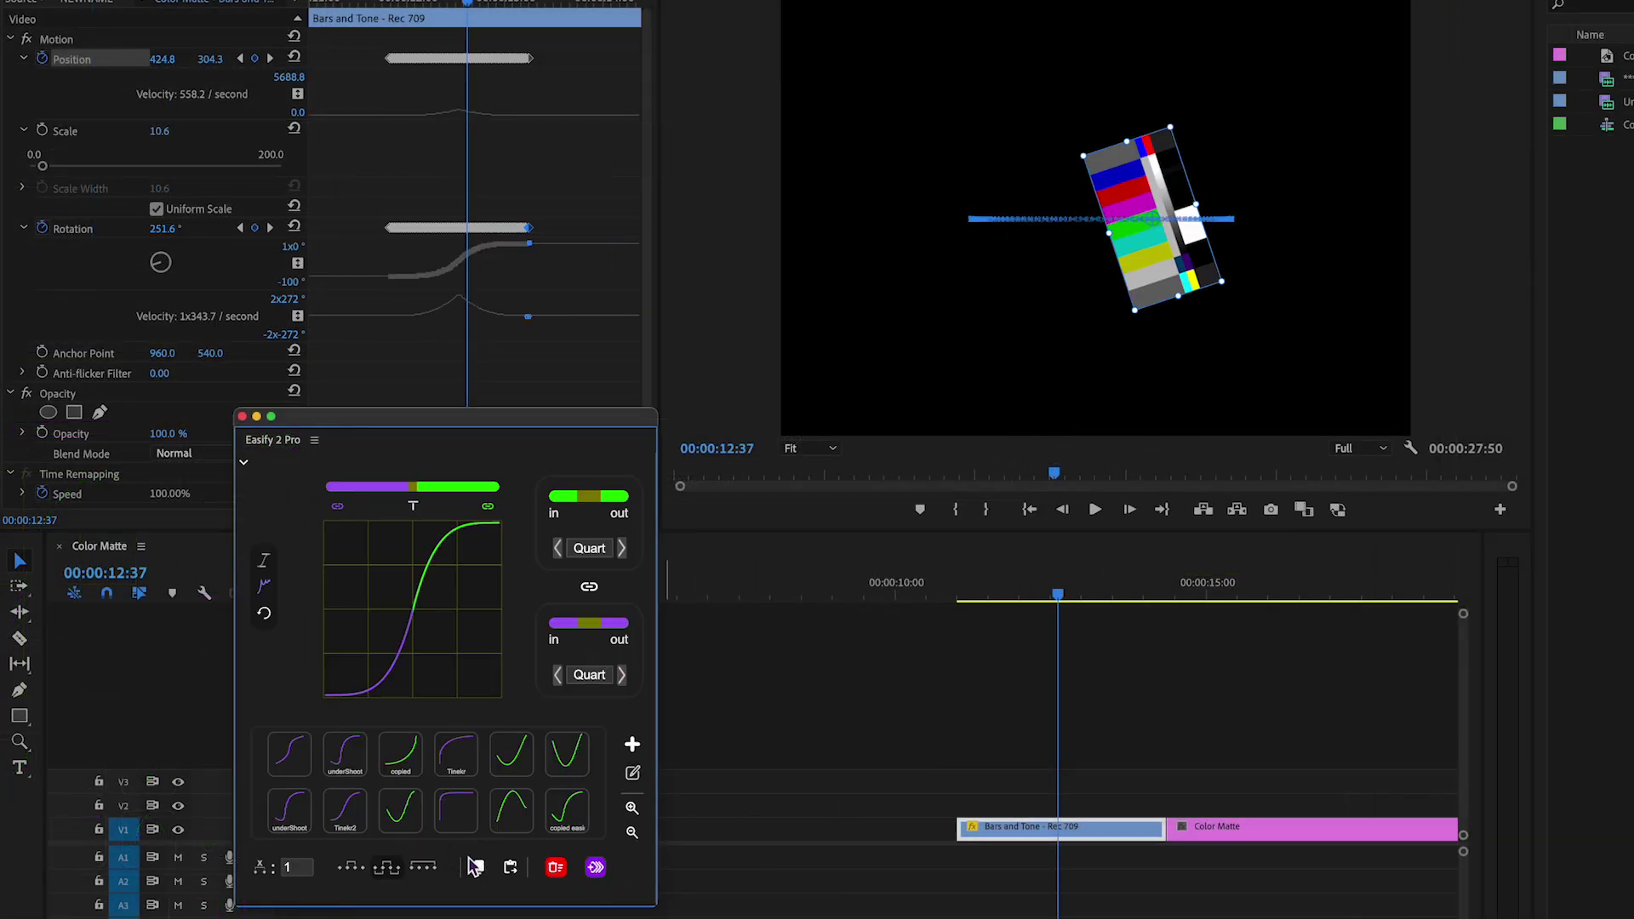
{"action": "left_click", "coordinate": [556, 868]}
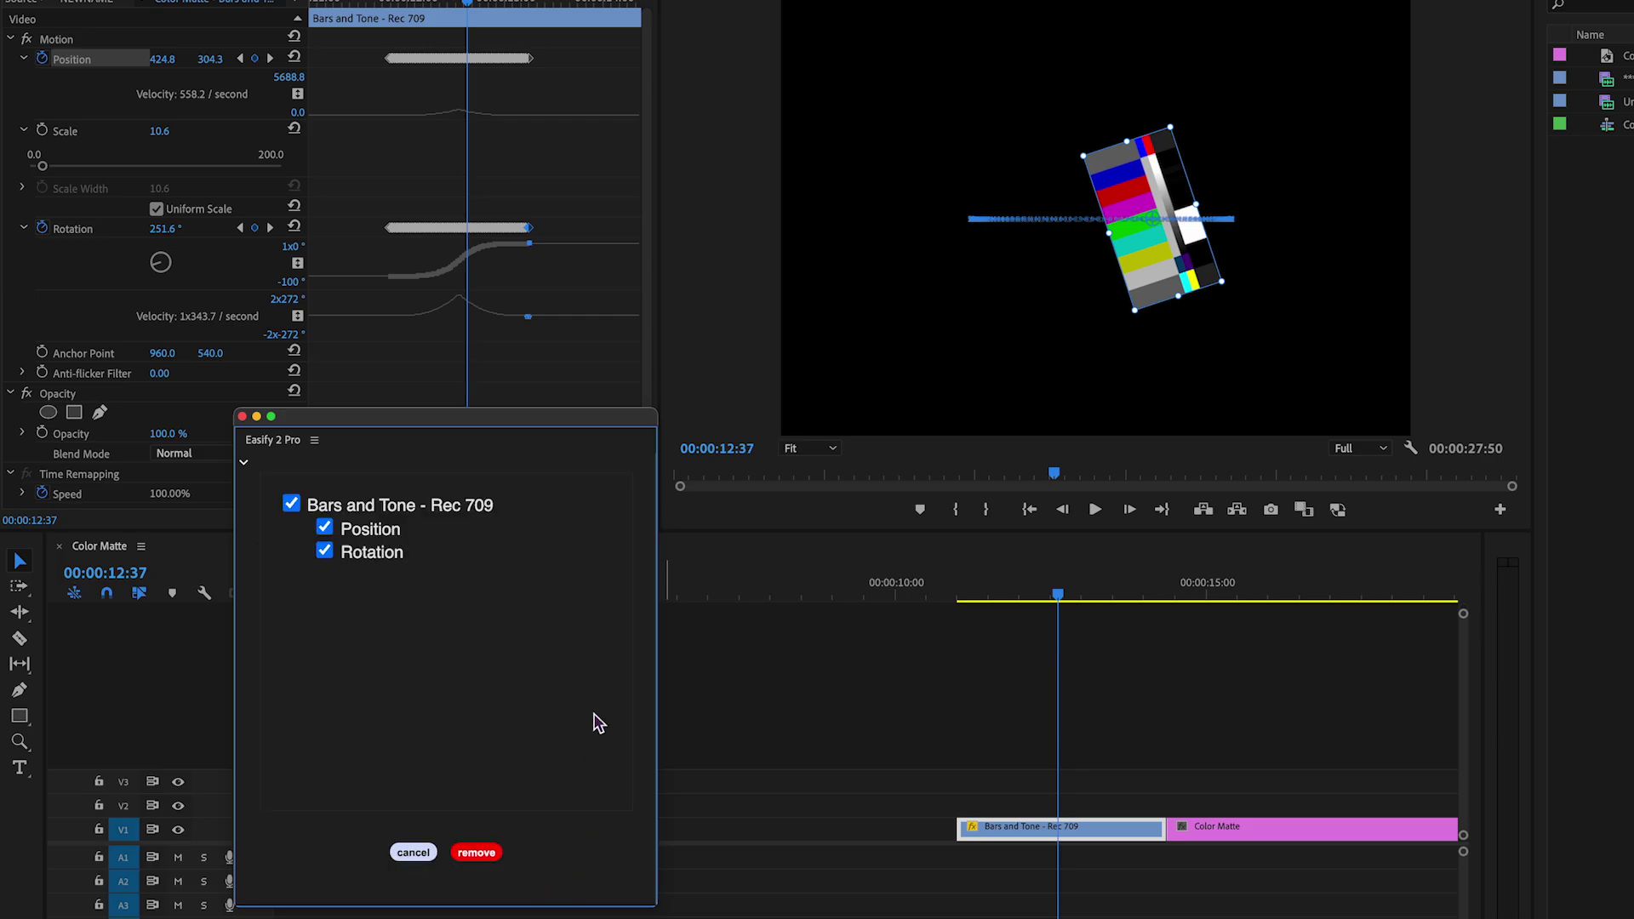
{"action": "left_click", "coordinate": [476, 852]}
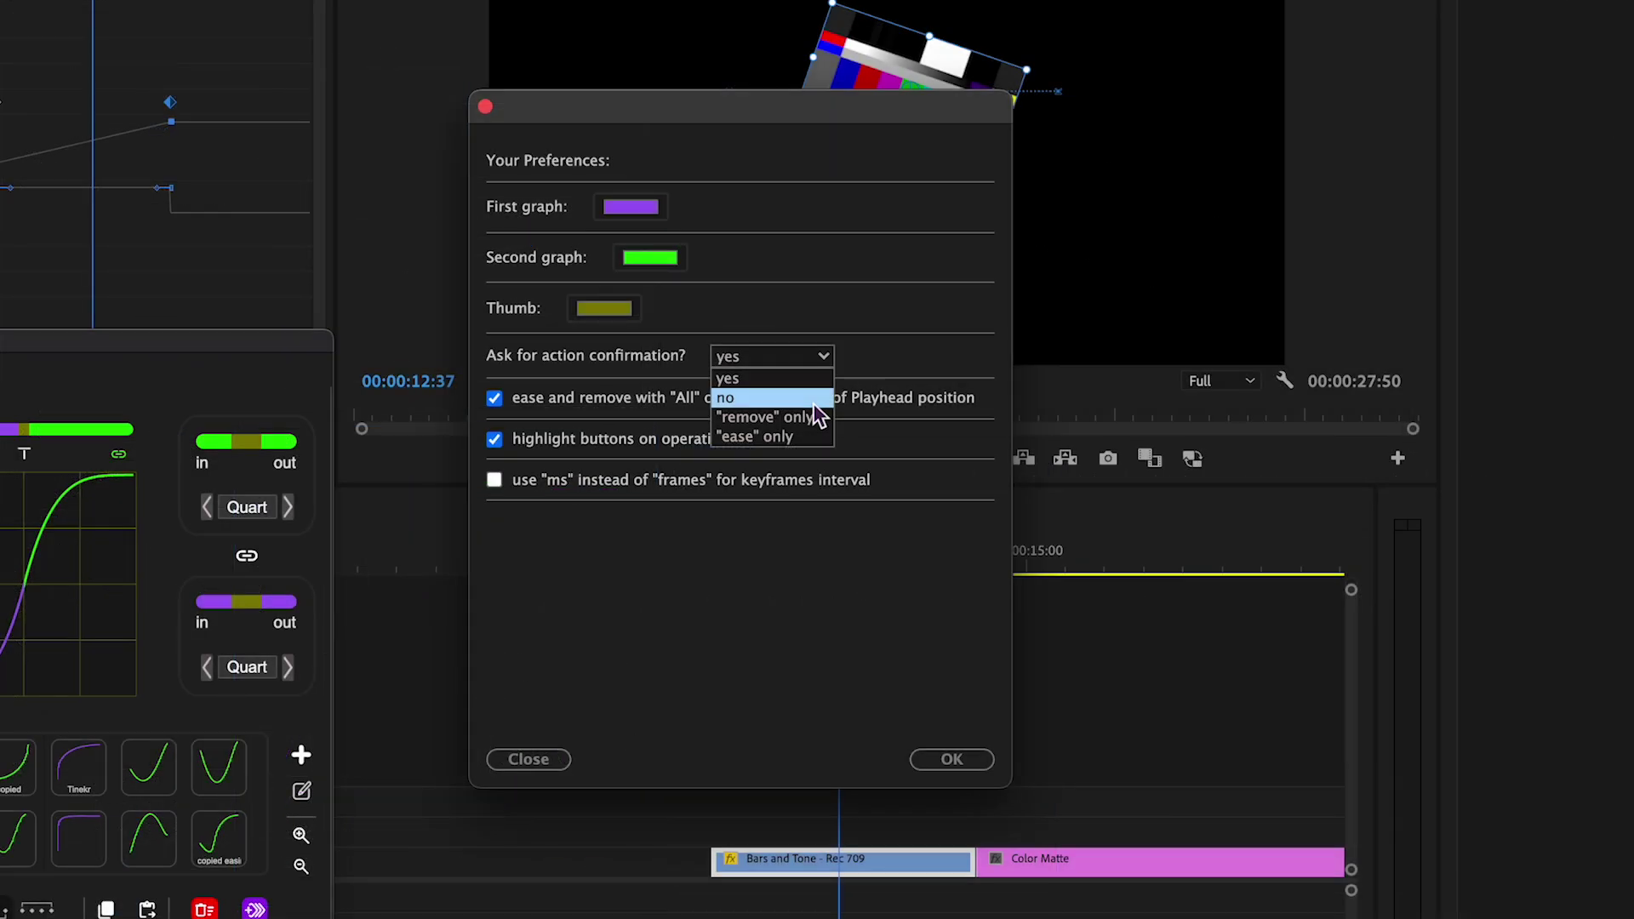
Set action confirmation to "no" in the preferences and leave easing and removing with "All" regardless of playhead position enabled
{"action": "left_click", "coordinate": [1040, 460]}
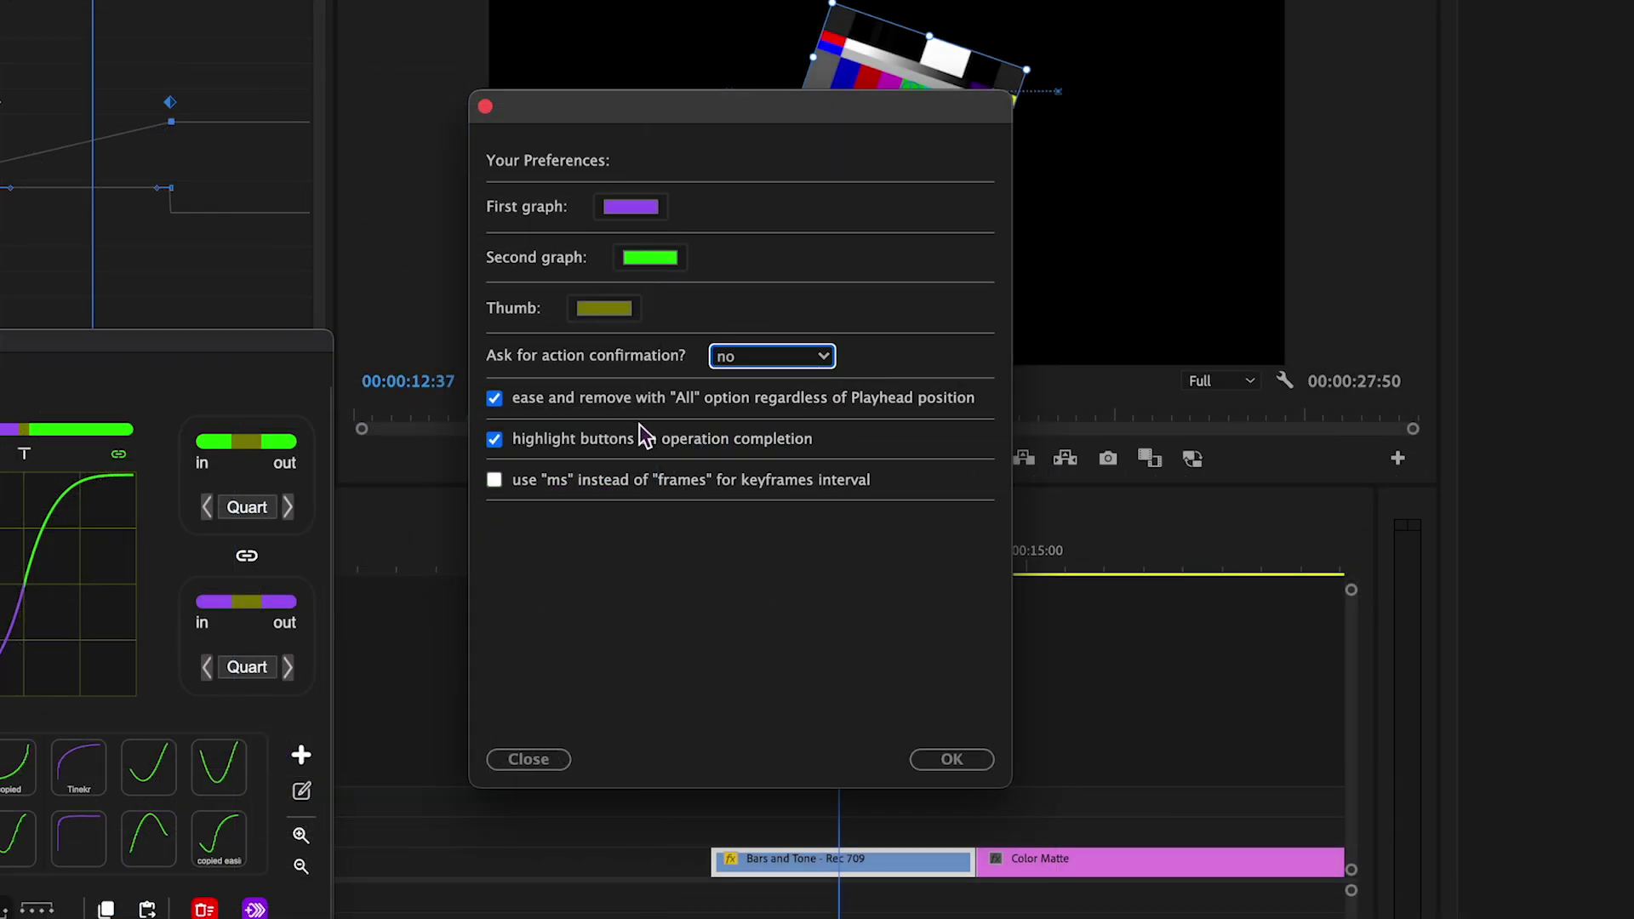
{"action": "left_click", "coordinate": [497, 407]}
{"action": "left_click", "coordinate": [496, 406]}
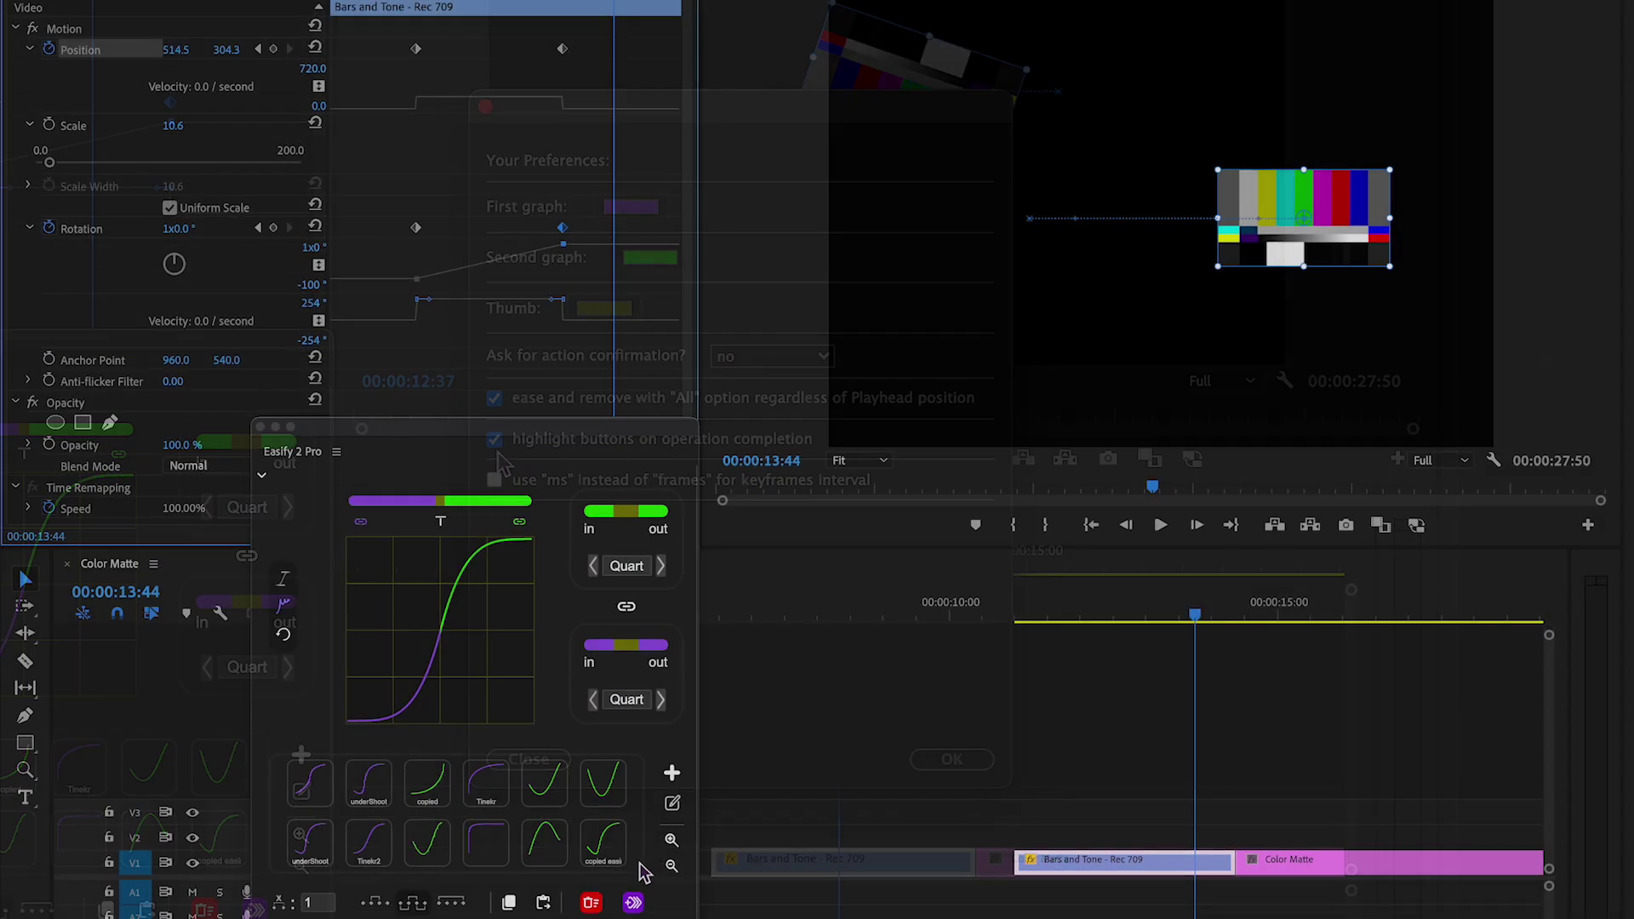
Apply the Quart easing to the clip with the playhead past its last keyframe, and remove the easing again
{"action": "left_click", "coordinate": [255, 908]}
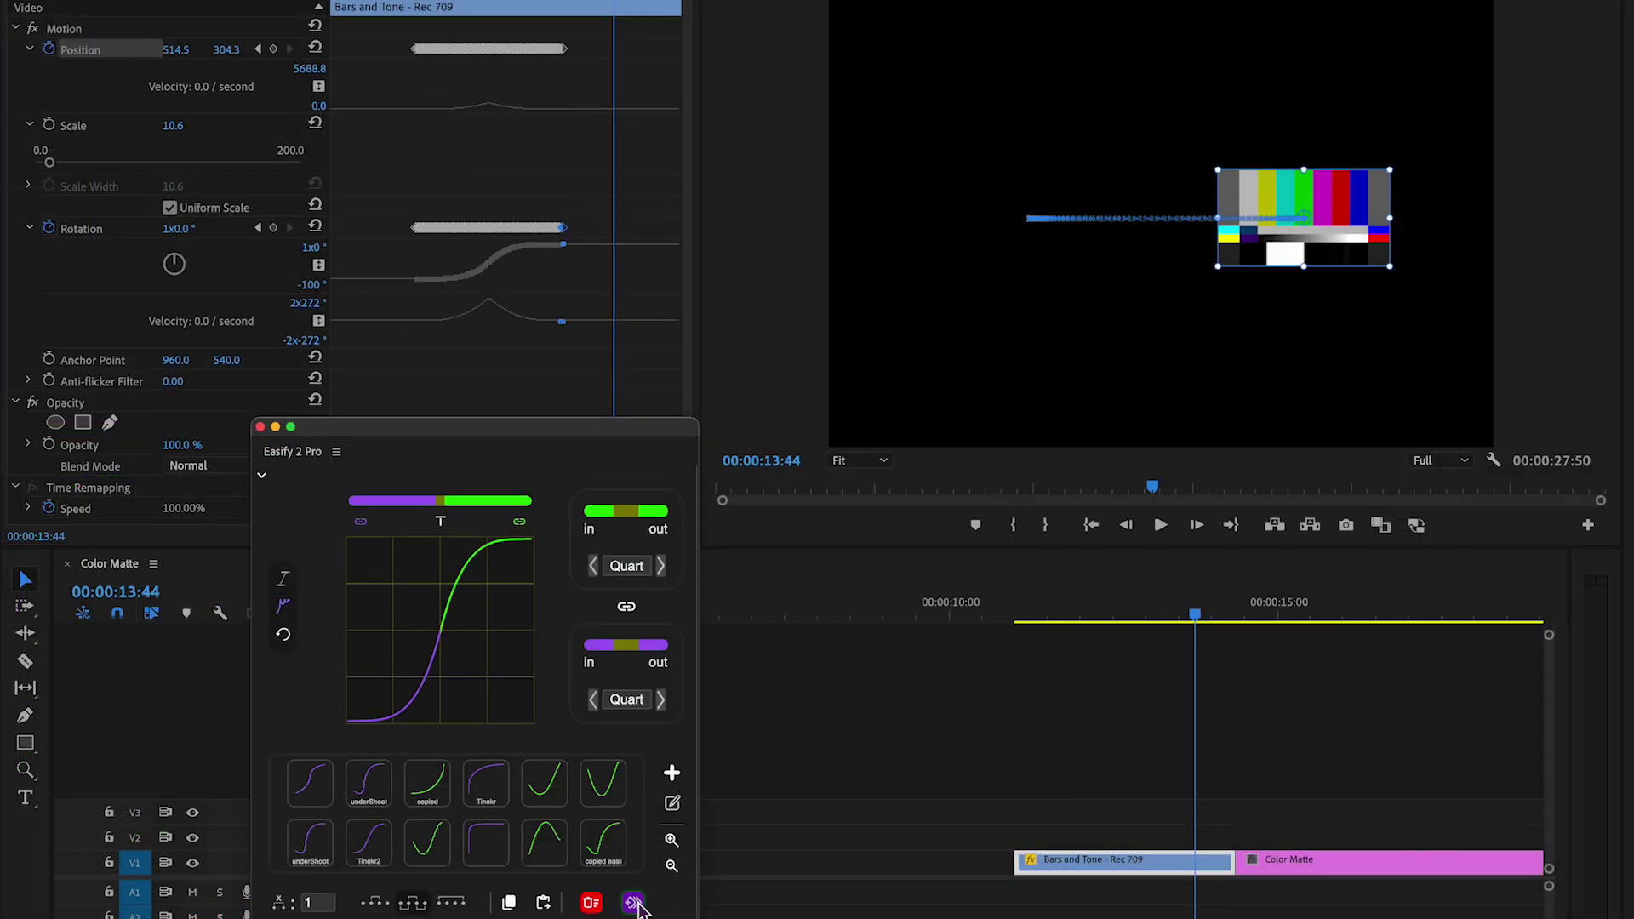
{"action": "left_click", "coordinate": [591, 904]}
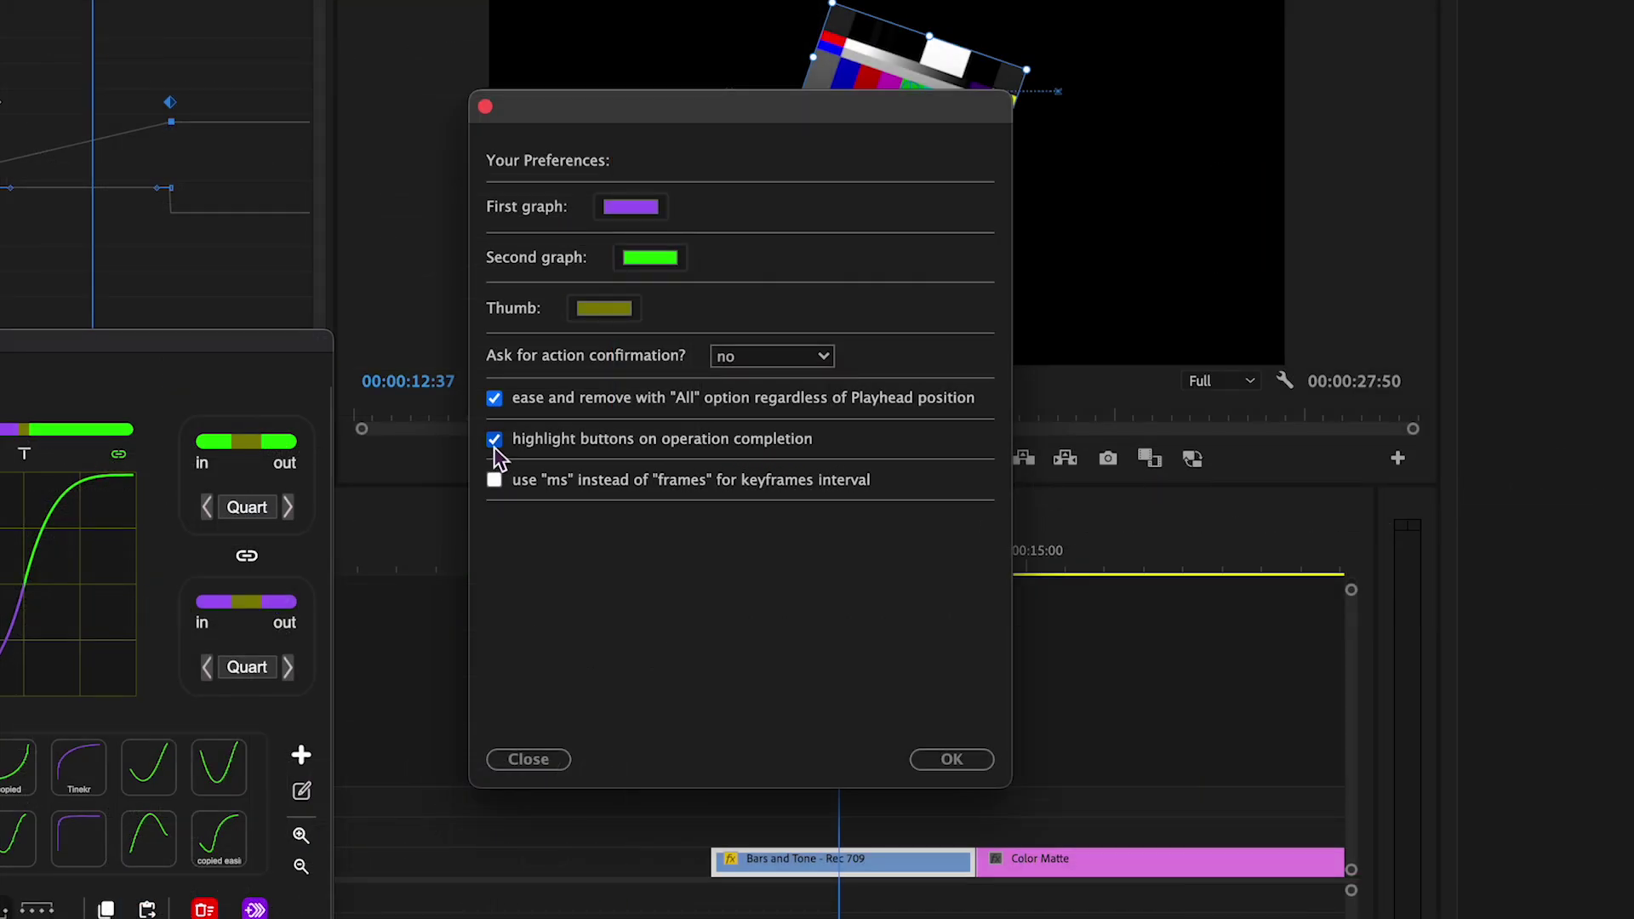
Try the button highlighting and "ms" keyframe interval options, save the preferences, and refresh the Easify panel
{"action": "left_click", "coordinate": [495, 449]}
{"action": "left_click", "coordinate": [495, 451]}
{"action": "left_click", "coordinate": [494, 480]}
{"action": "left_click", "coordinate": [494, 480]}
{"action": "left_click", "coordinate": [929, 760]}
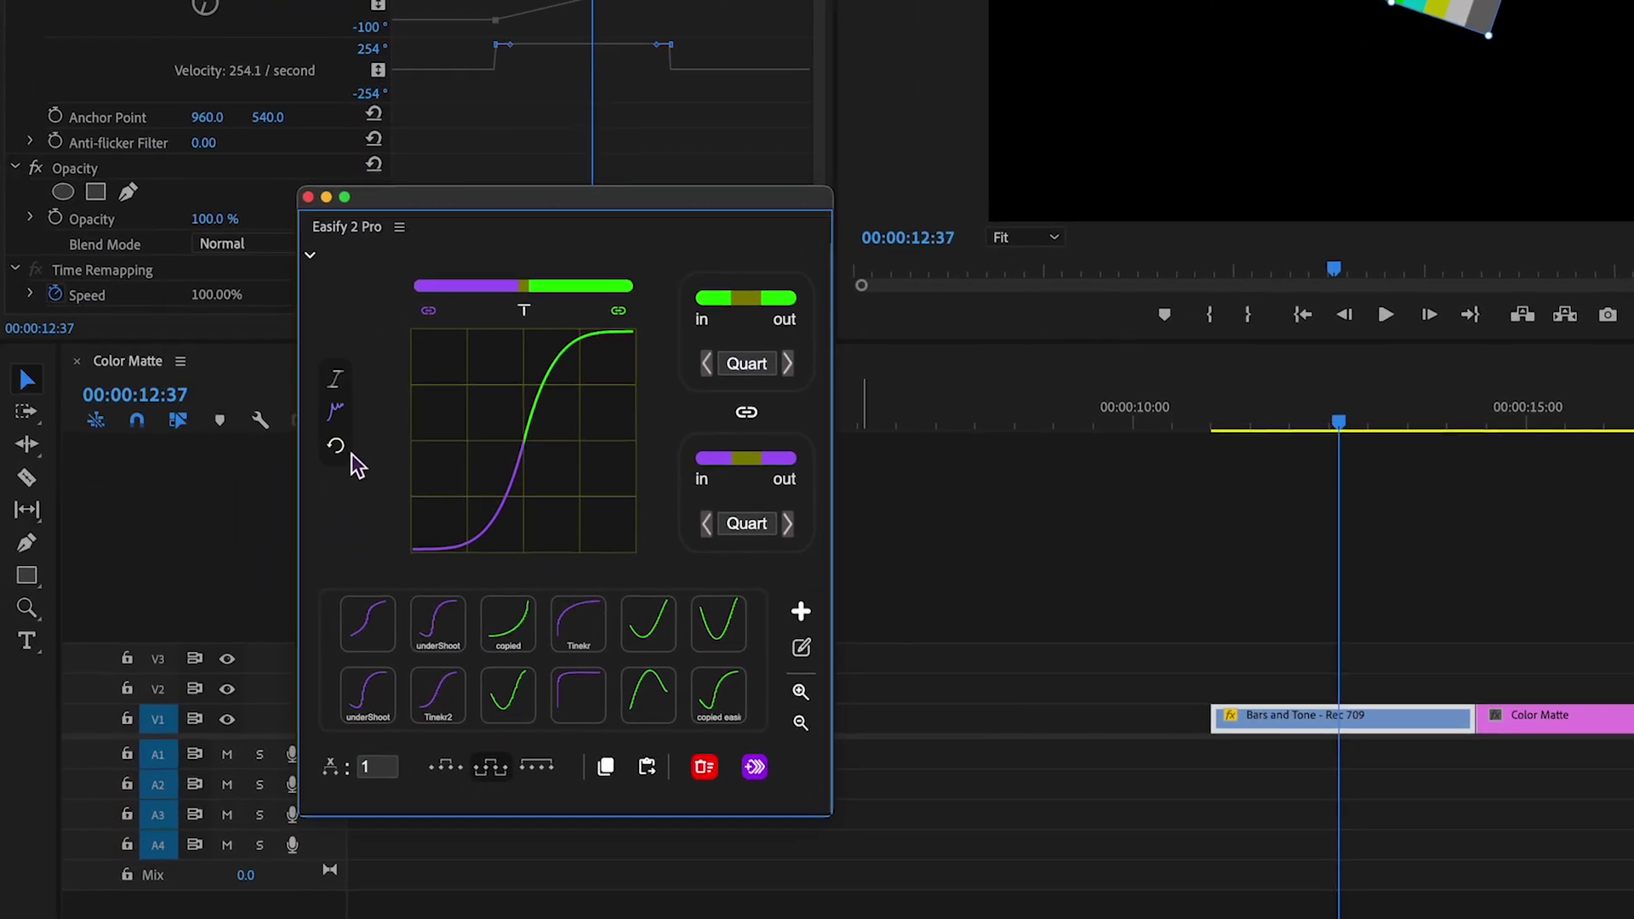
{"action": "left_click", "coordinate": [335, 445]}
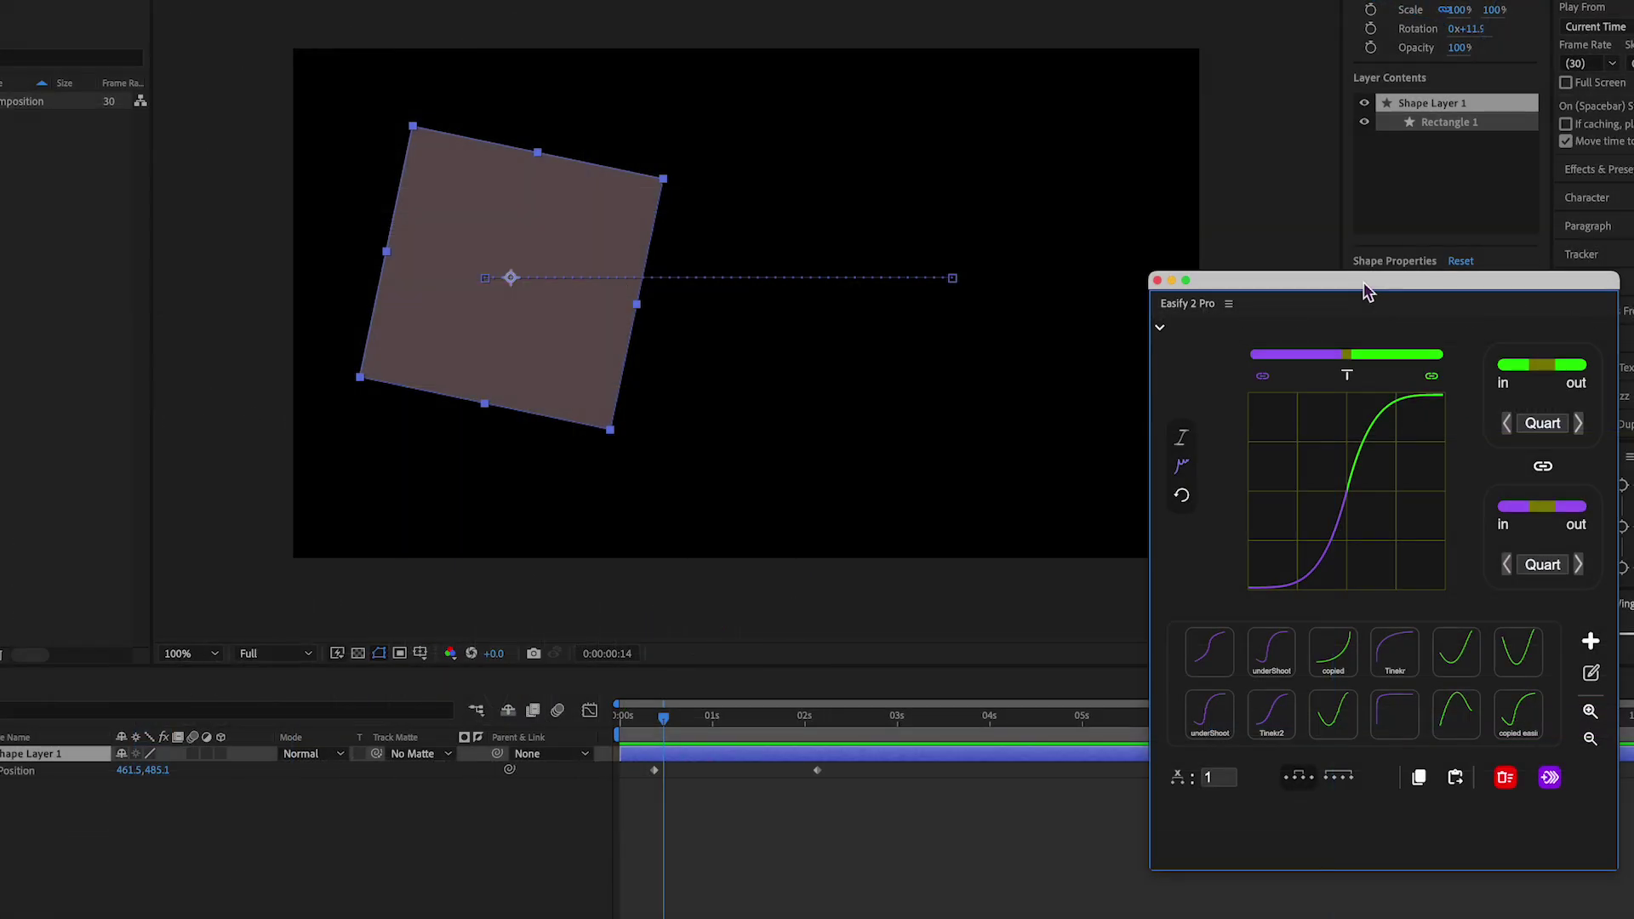
In After Effects, apply the copied easing preset to Shape Layer 1's two Position keyframes, and undo and redo it
{"action": "left_click_drag", "start_coordinate": [1365, 290], "coordinate": [1303, 141]}
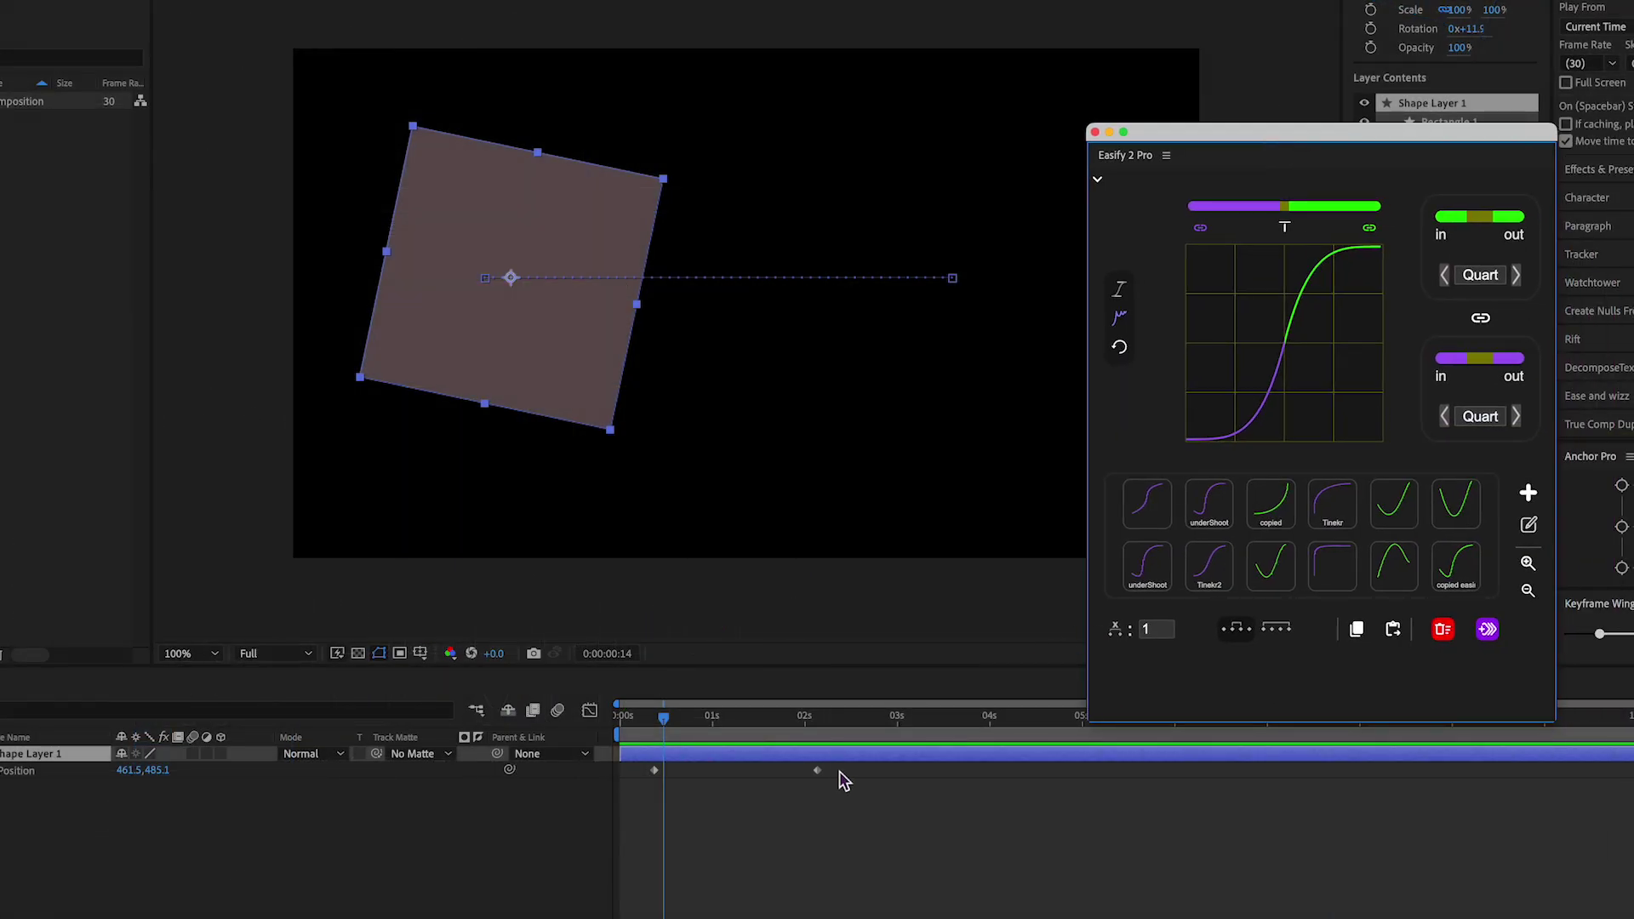
{"action": "left_click_drag", "start_coordinate": [841, 776], "coordinate": [651, 796]}
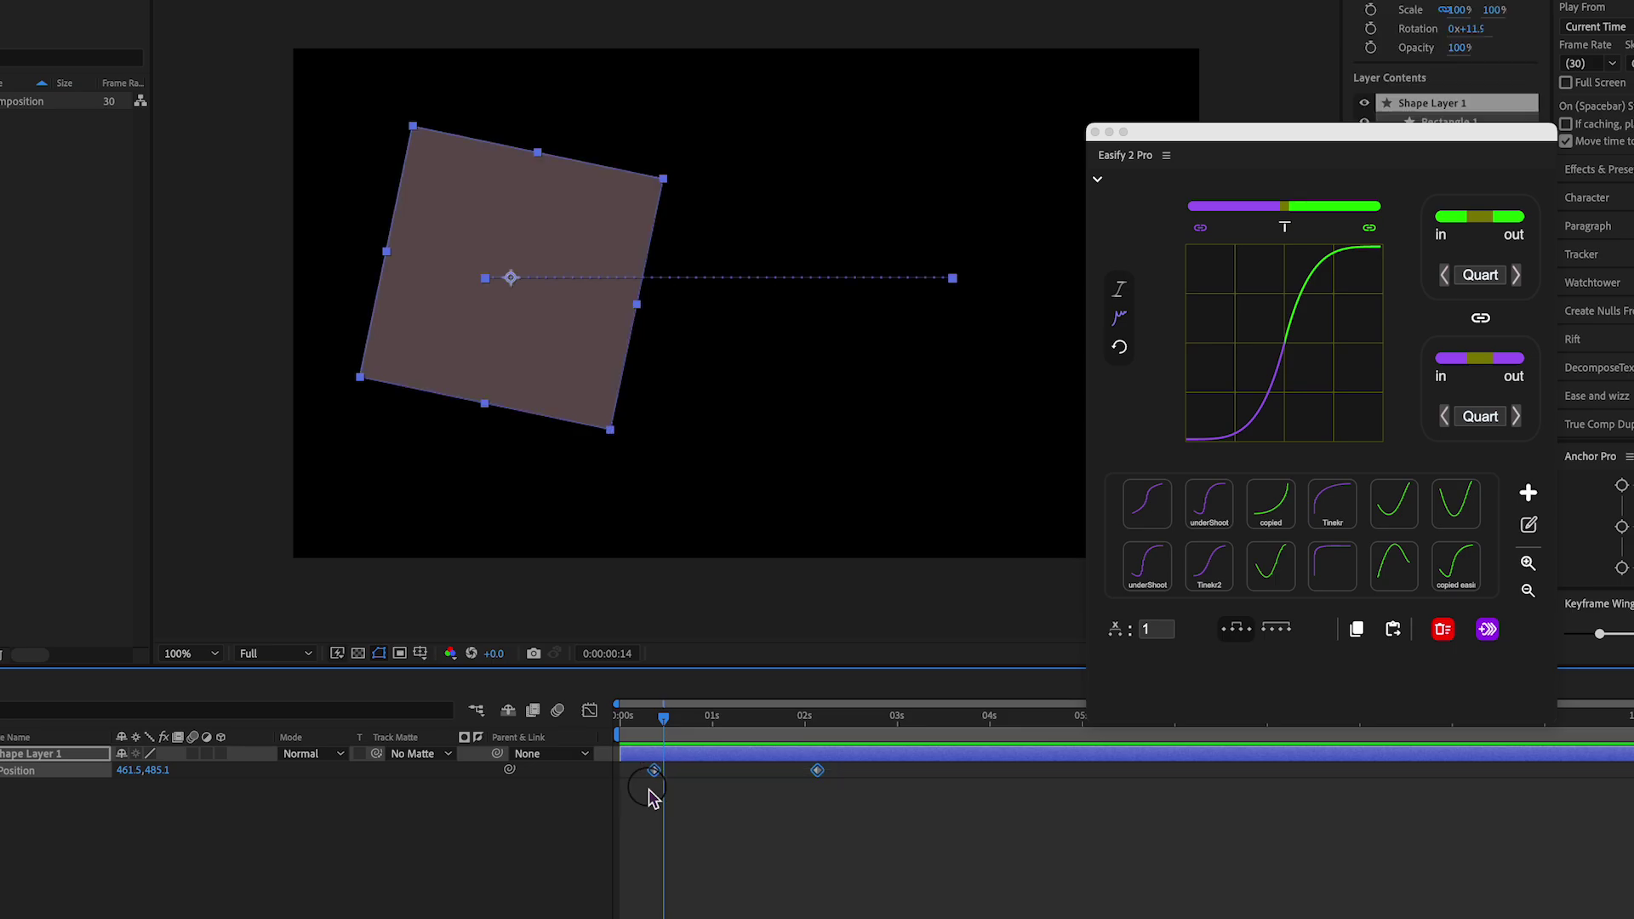
{"action": "left_click", "coordinate": [1460, 566]}
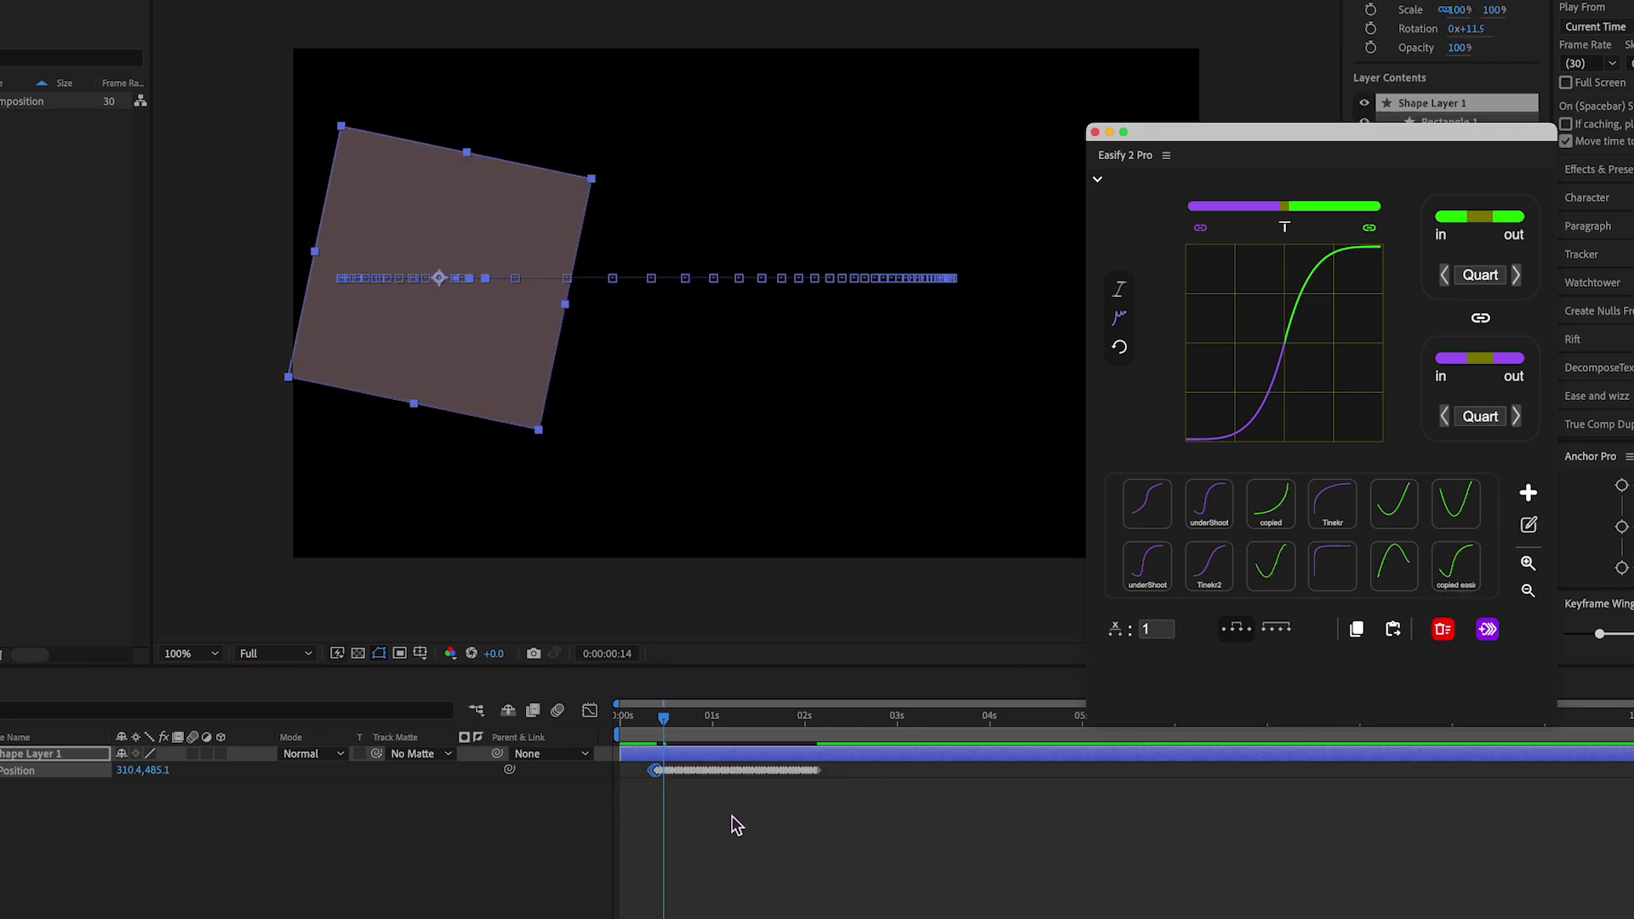
{"action": "key", "text": "super+z"}
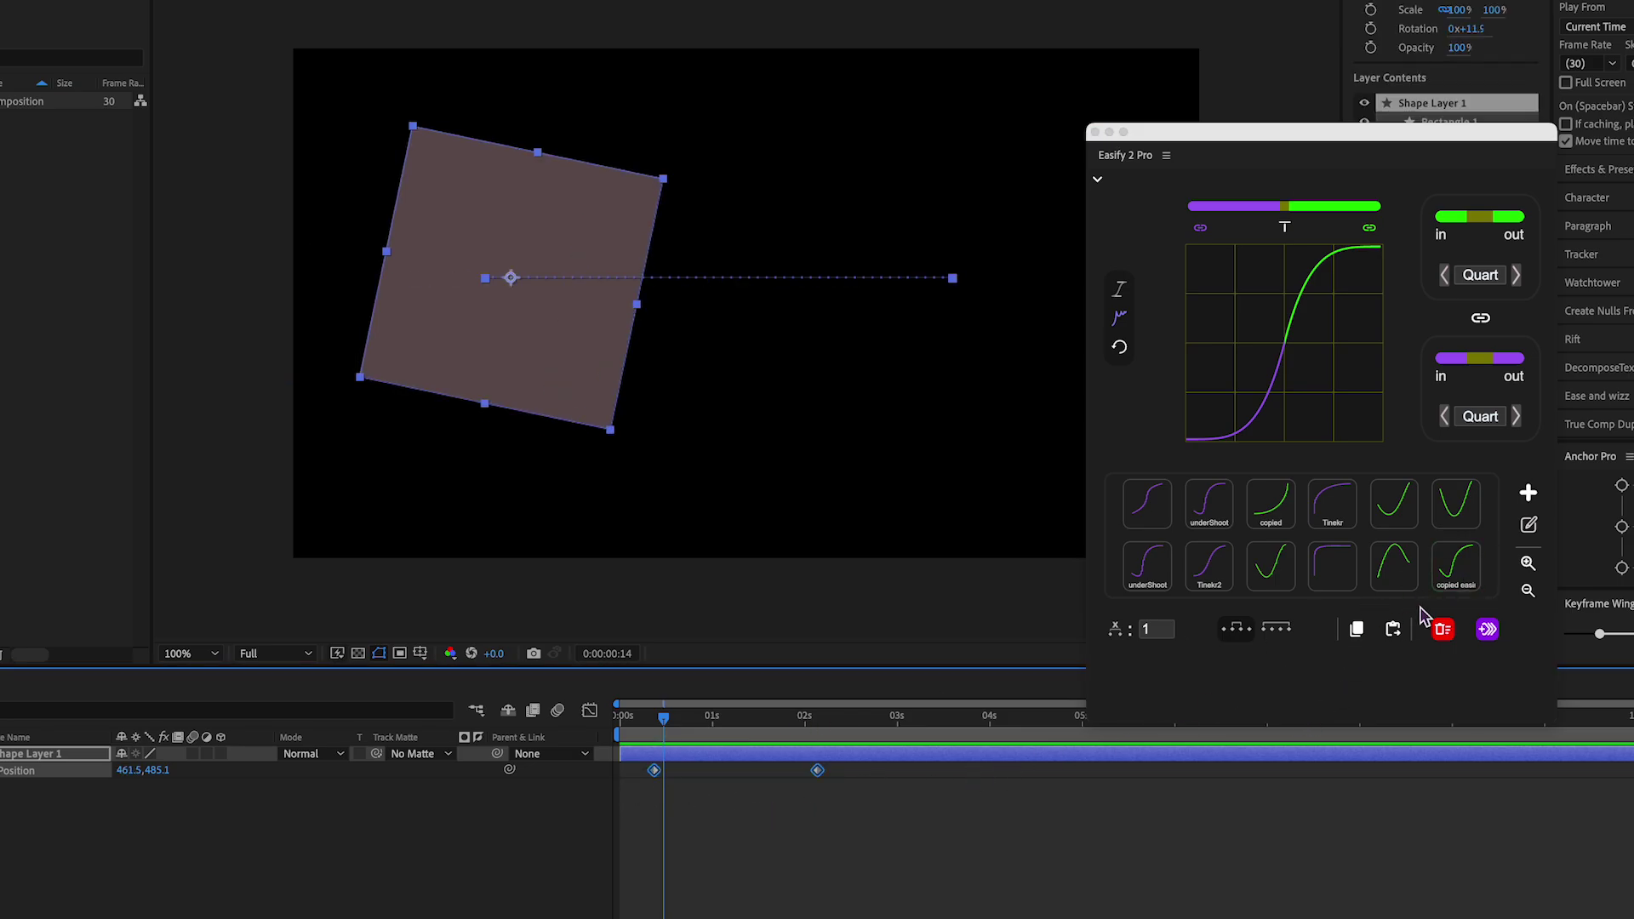
{"action": "key", "text": "super+shift+z"}
Remove the easing from all of Shape Layer 1's Position keyframes and move the playhead to 0:00:00:10
{"action": "left_click_drag", "start_coordinate": [868, 774], "coordinate": [642, 795]}
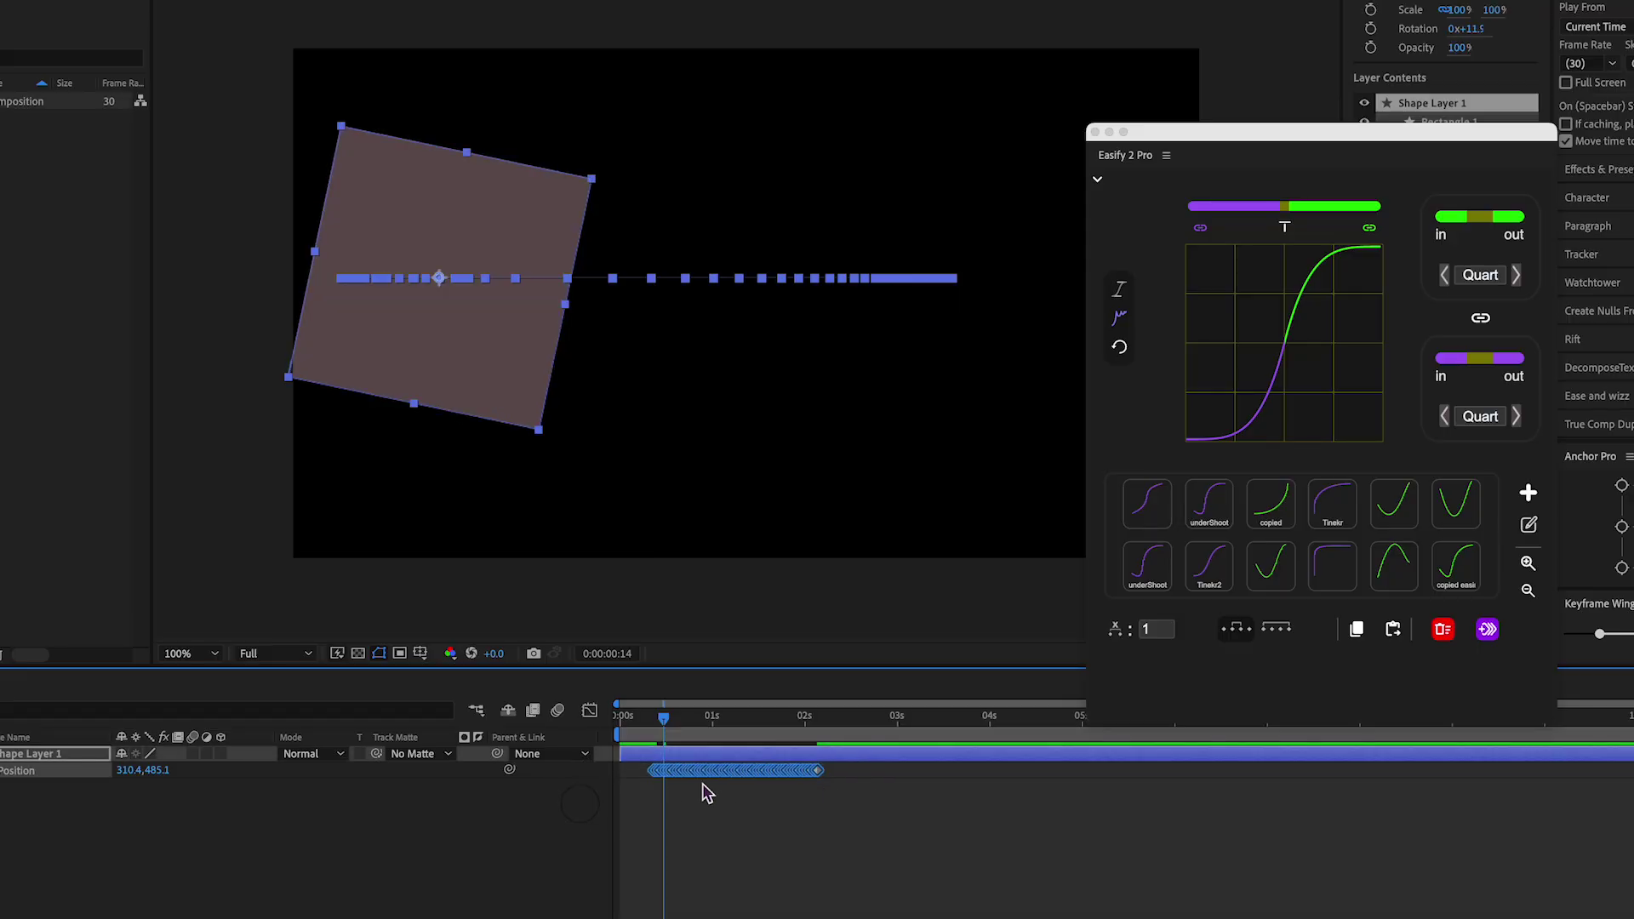
{"action": "left_click", "coordinate": [1442, 630]}
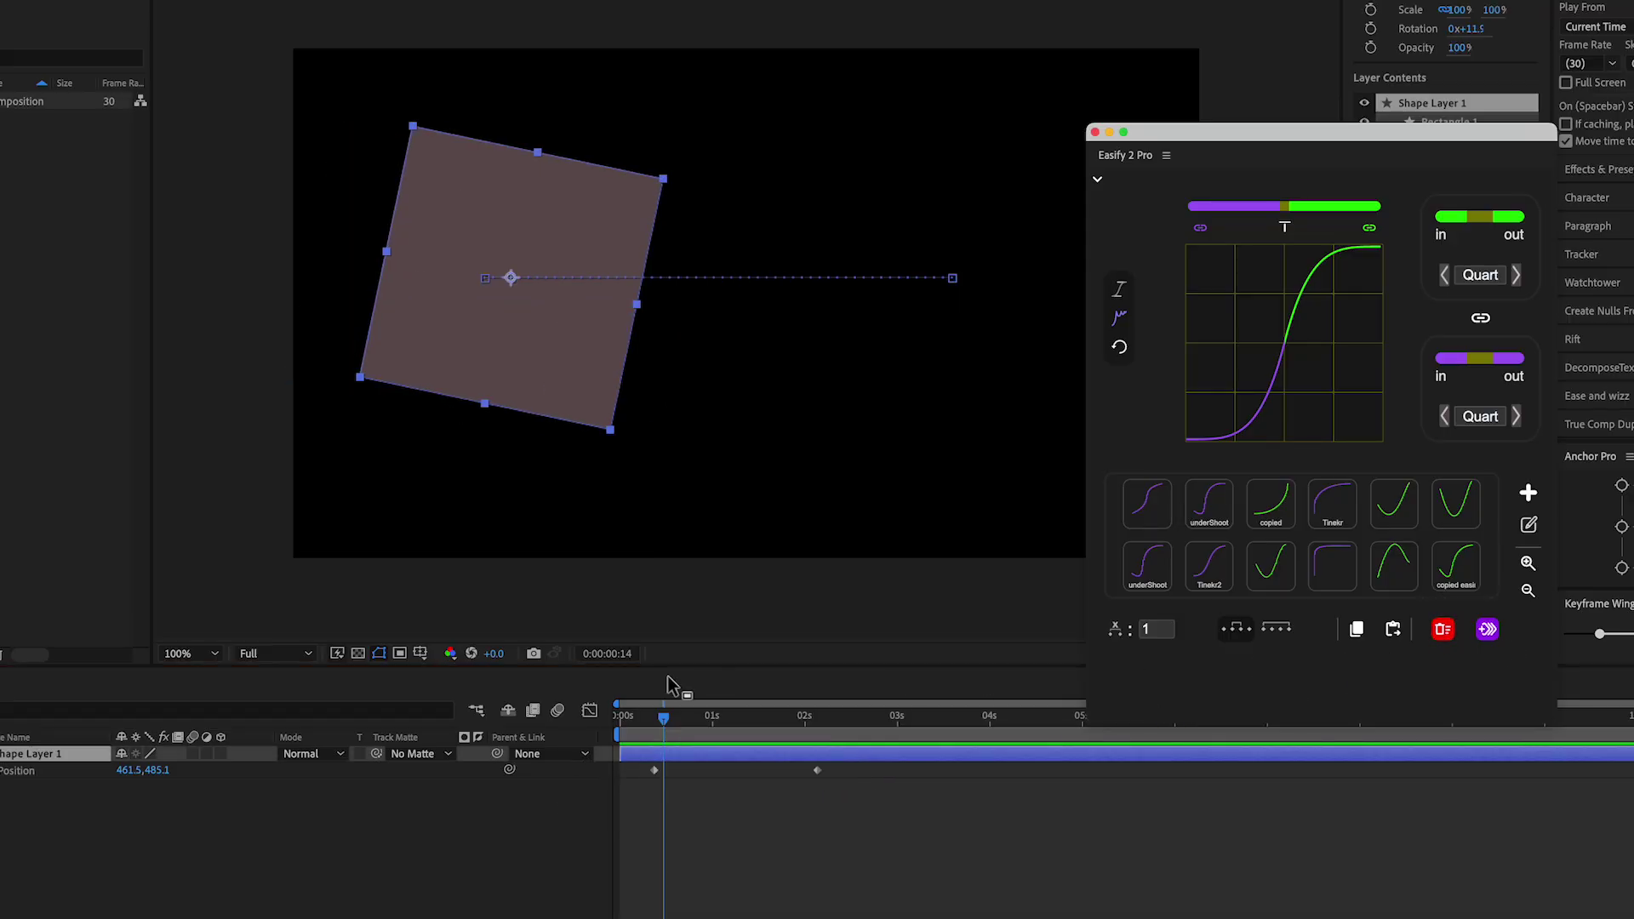
{"action": "left_click_drag", "start_coordinate": [649, 713], "coordinate": [654, 760]}
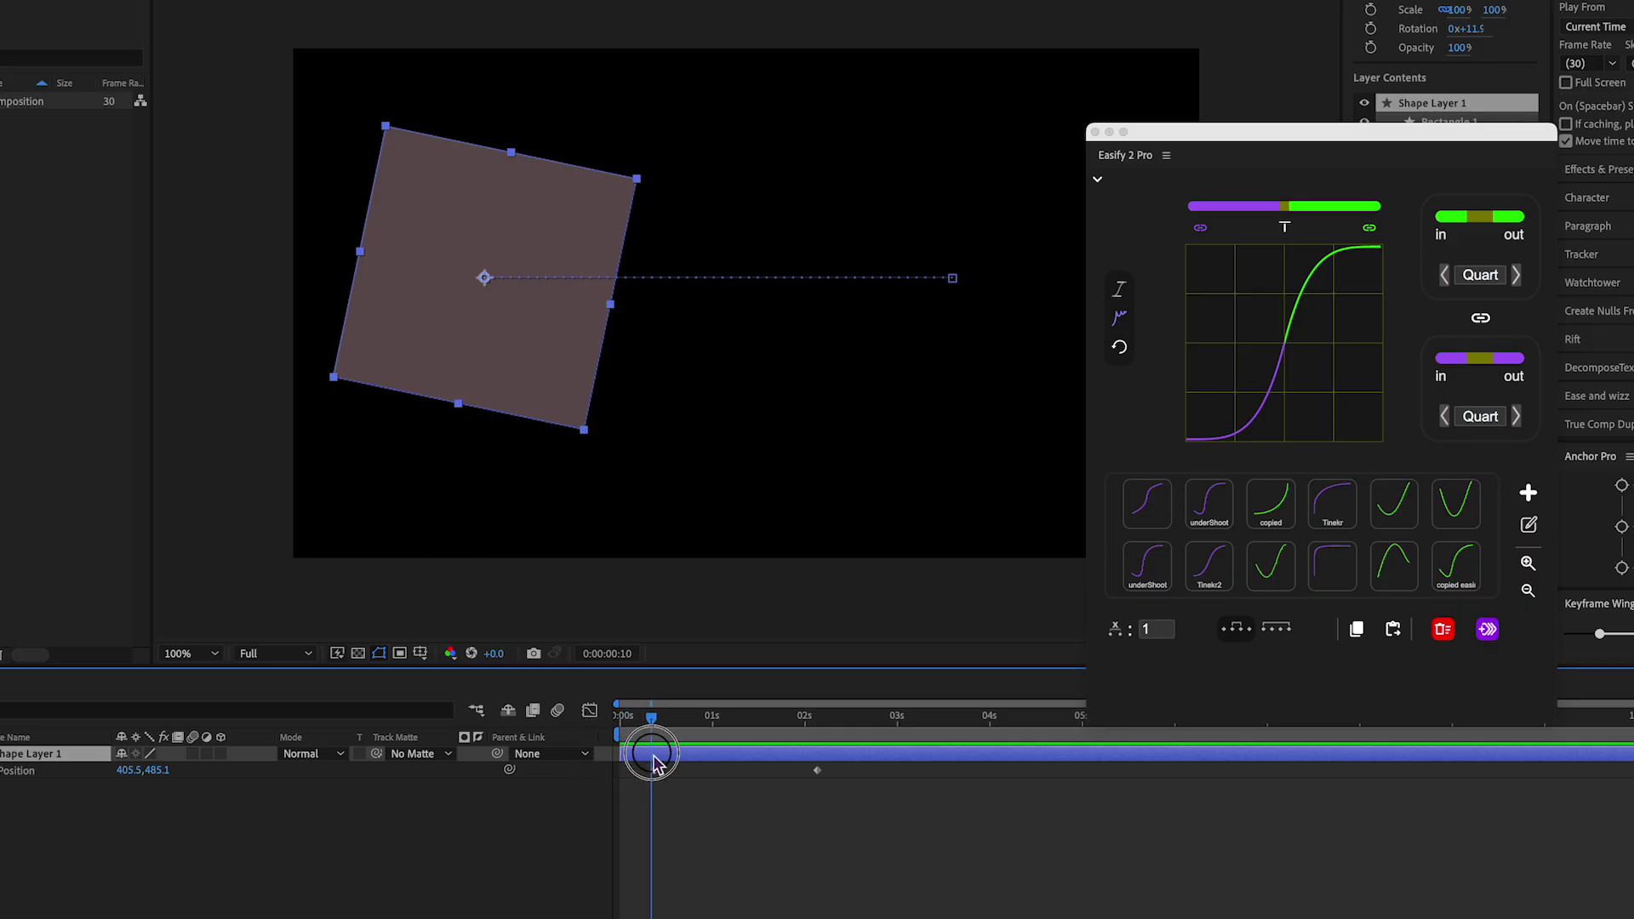